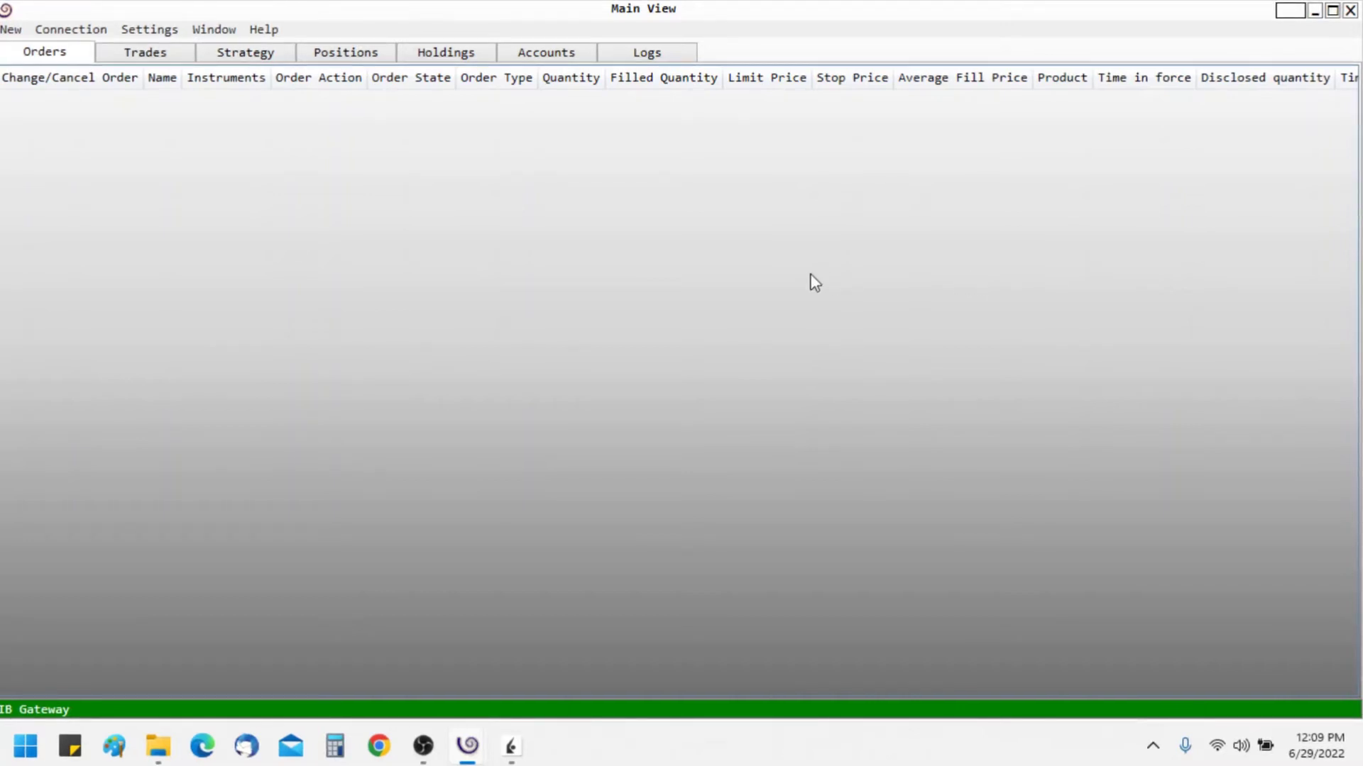
# Step: Open a new option chain window and maximize it
pyautogui.click(9, 29)
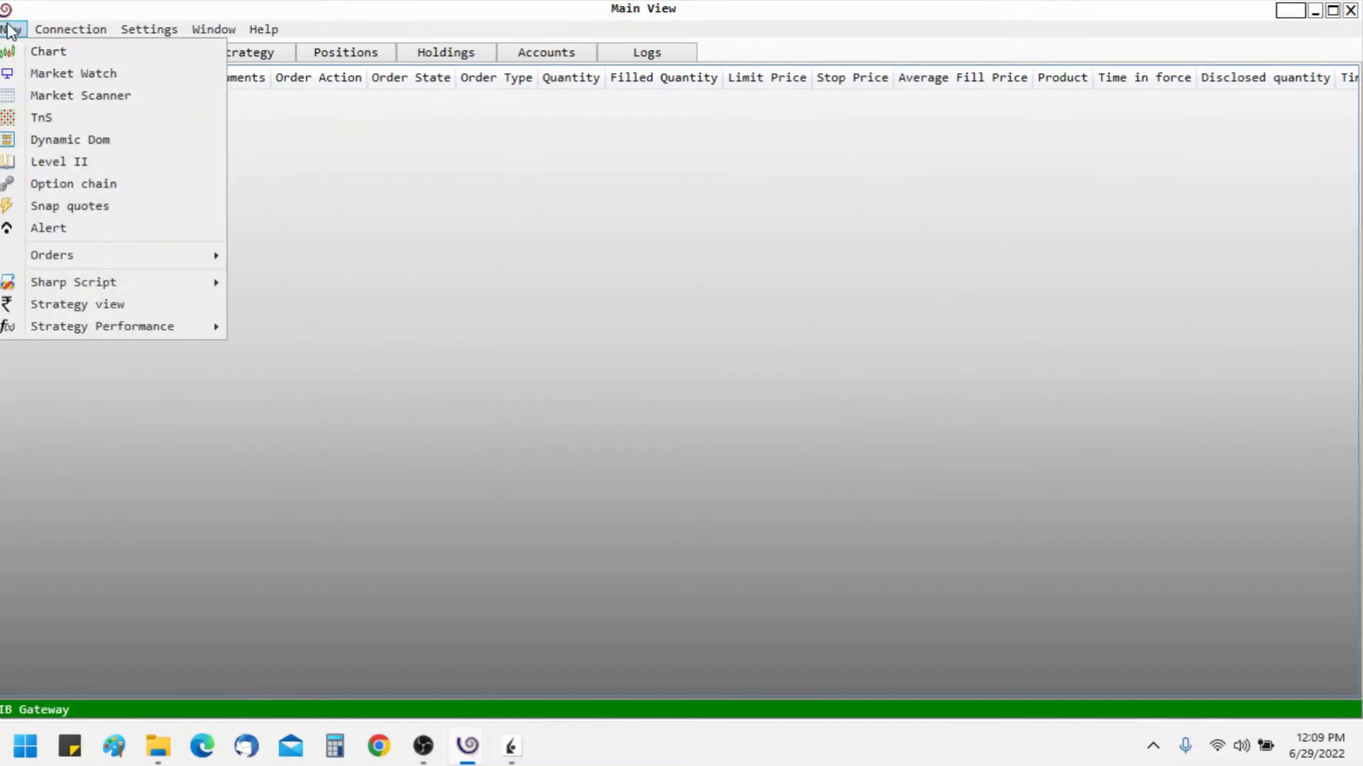
pyautogui.click(55, 185)
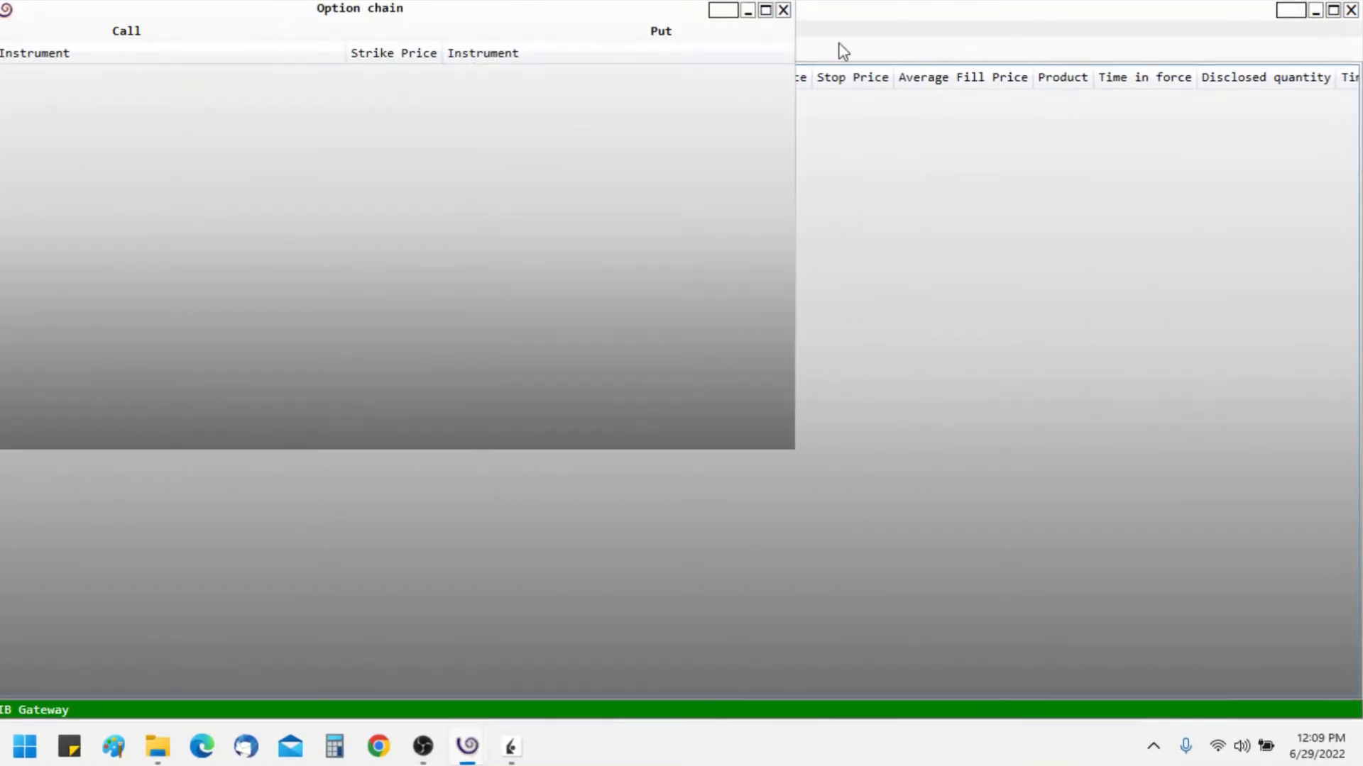
pyautogui.click(765, 10)
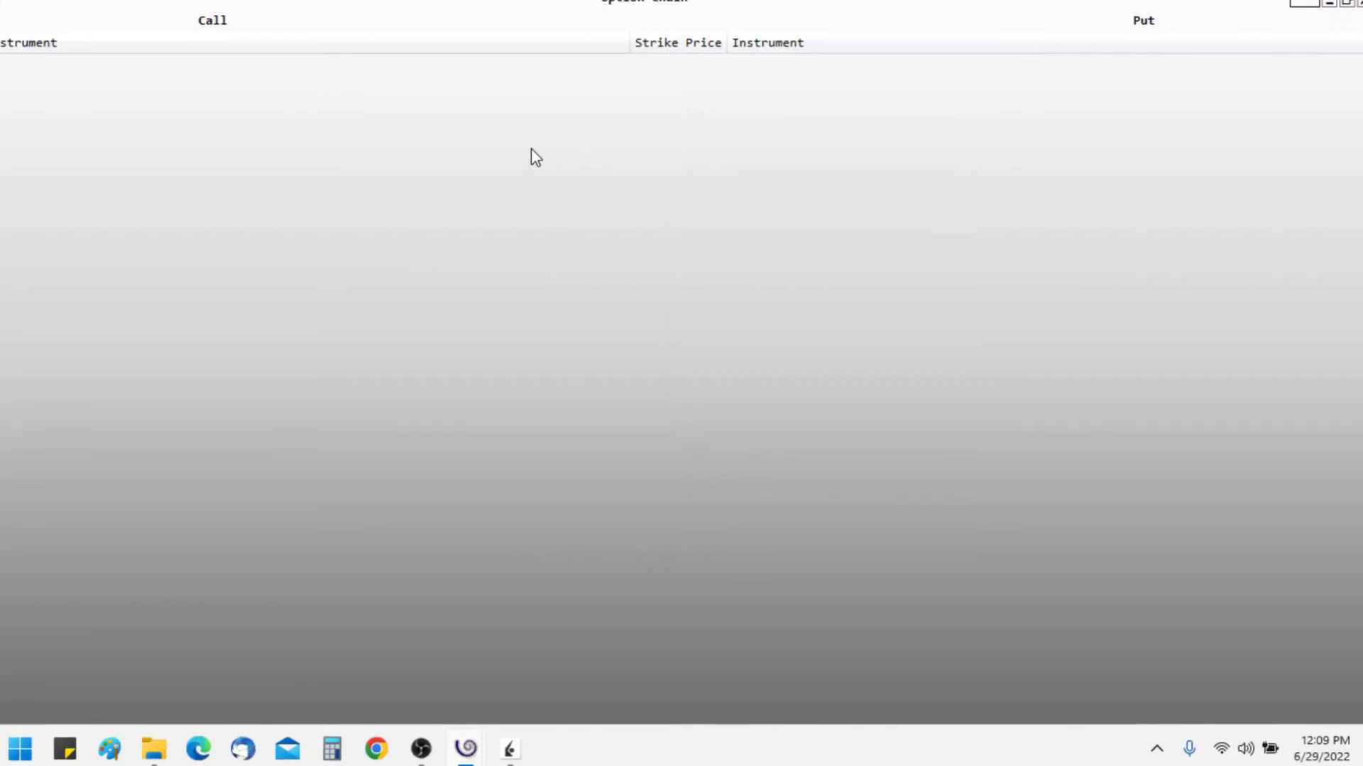
# Step: Open the option chain's column selection and add three DataType columns
pyautogui.rightClick(575, 138)
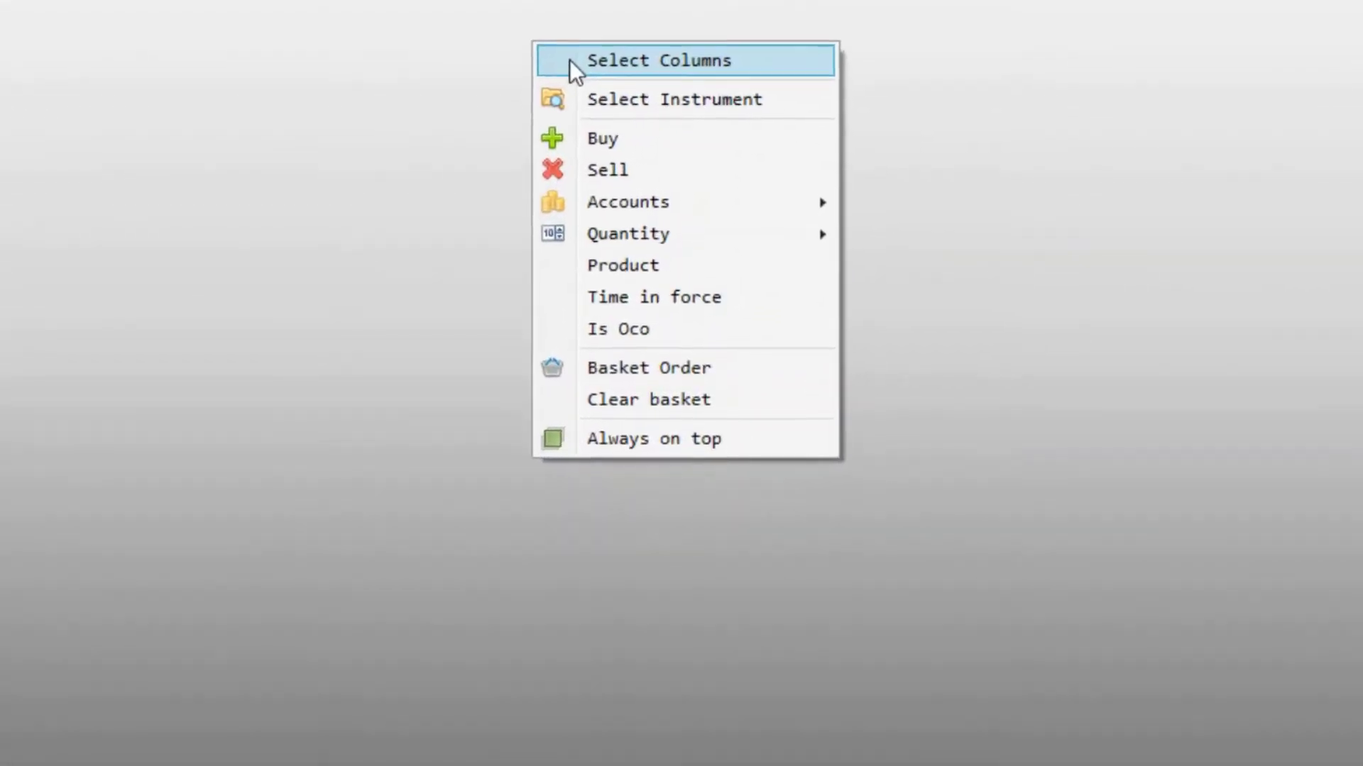
pyautogui.click(565, 47)
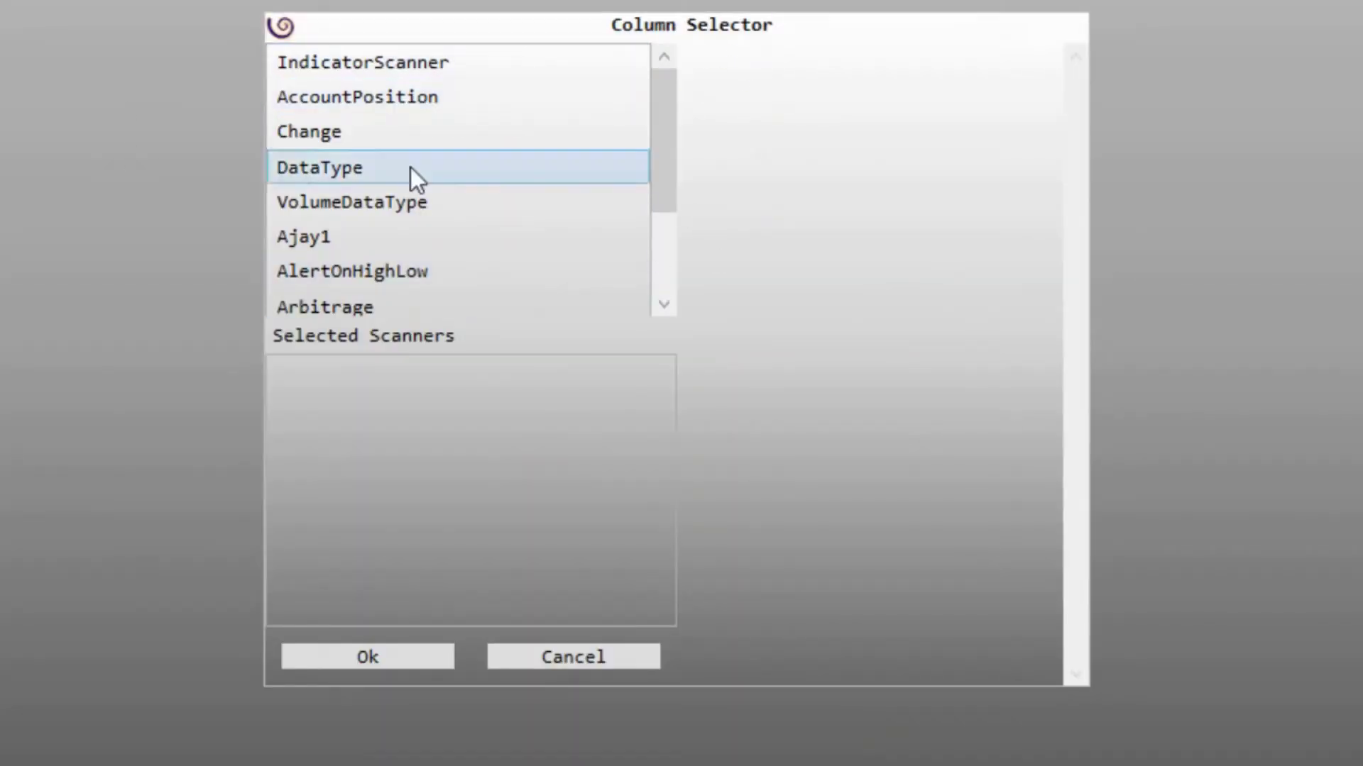
pyautogui.doubleClick(358, 177)
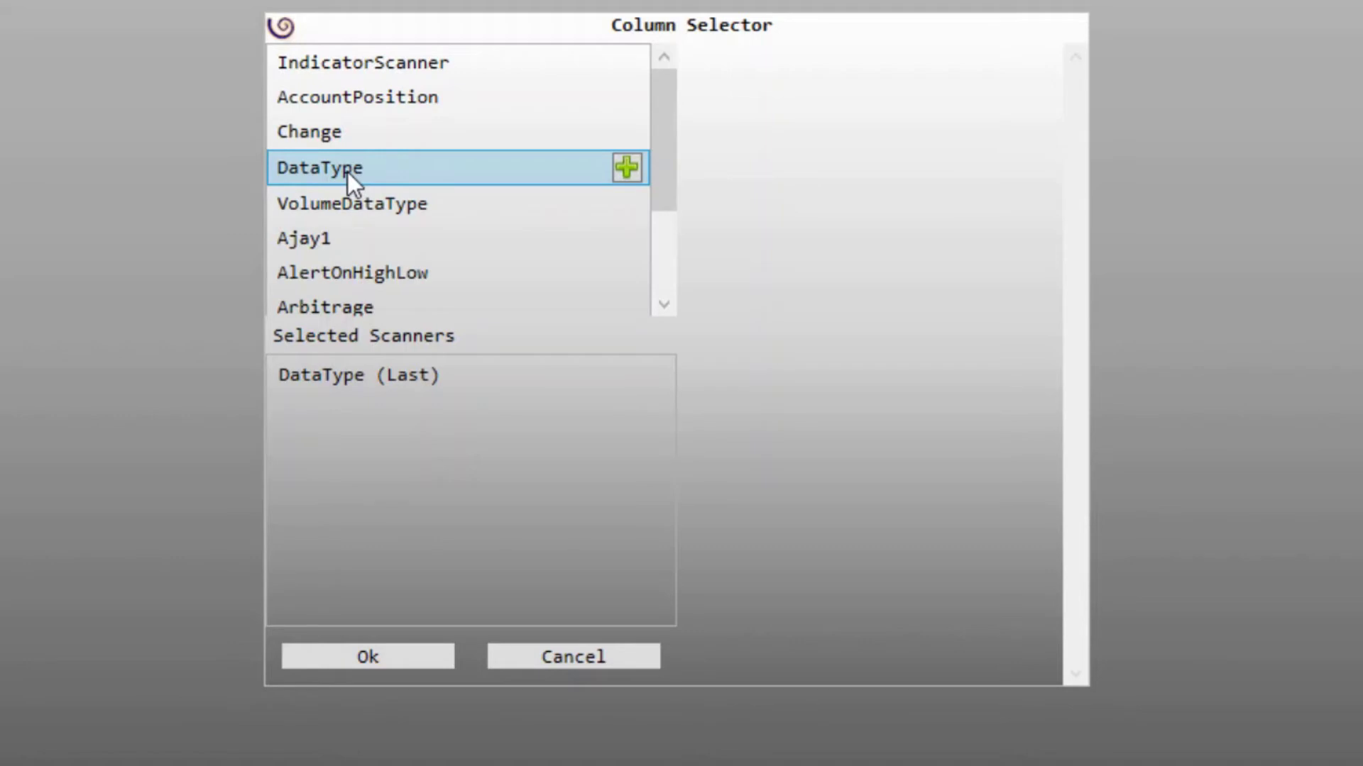
pyautogui.doubleClick(350, 172)
pyautogui.doubleClick(374, 170)
# Step: Set the second DataType column's market data to Bid and the third one's to Ask
pyautogui.click(388, 412)
pyautogui.click(860, 80)
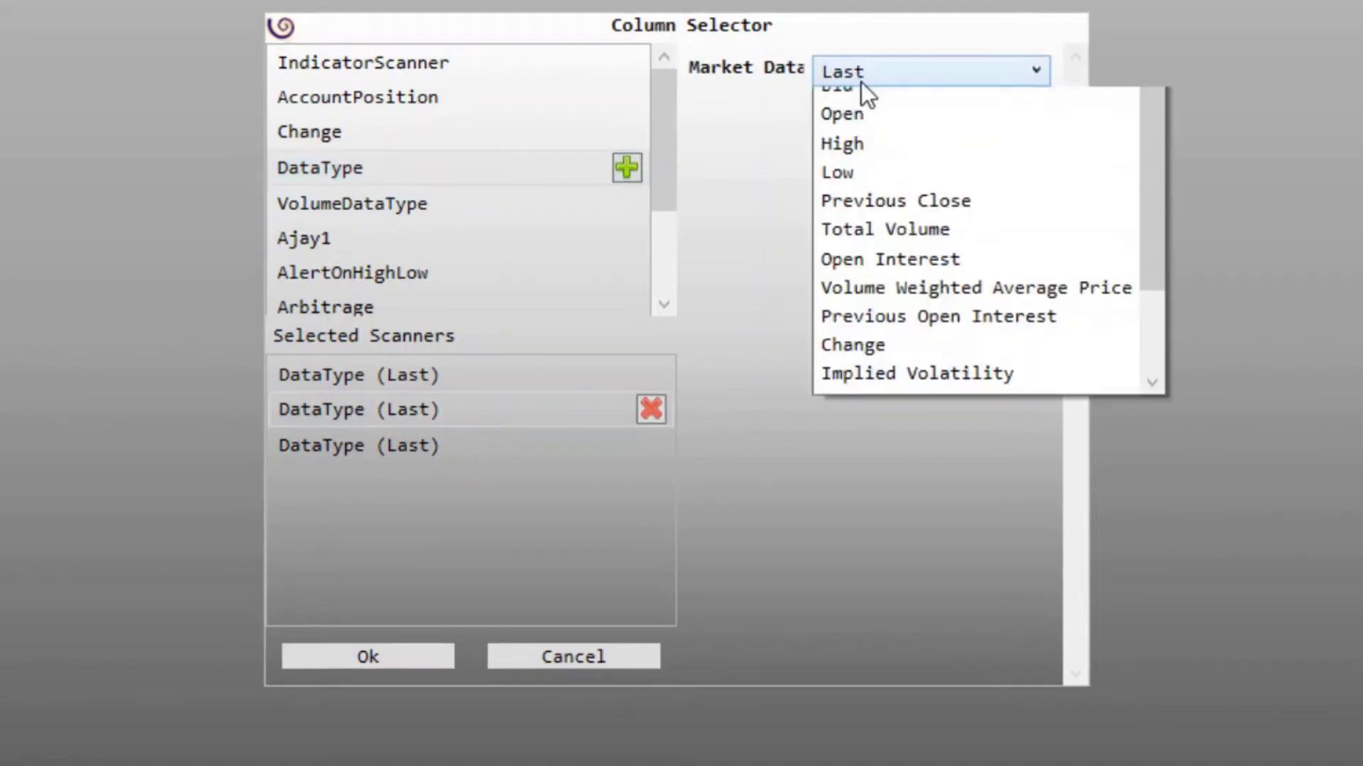
pyautogui.click(872, 162)
pyautogui.click(380, 446)
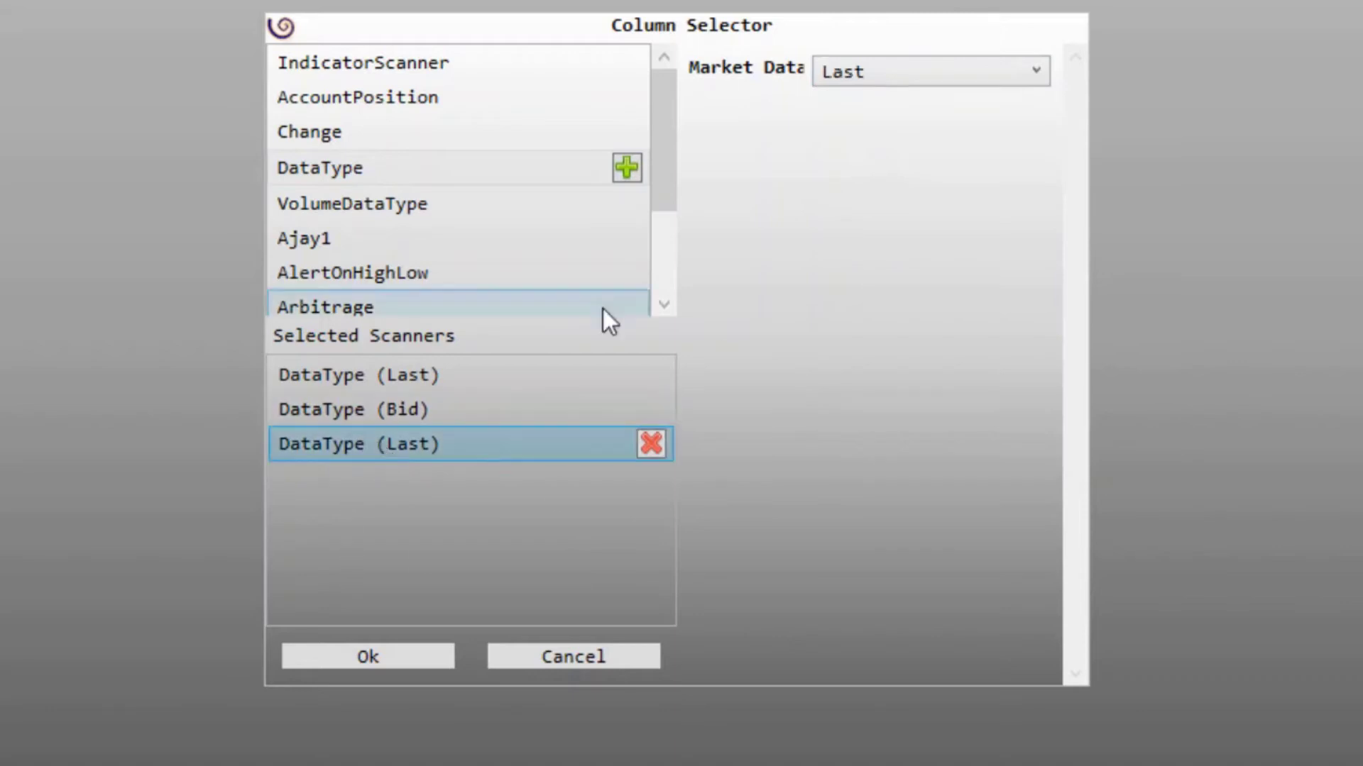
pyautogui.click(856, 59)
pyautogui.click(863, 131)
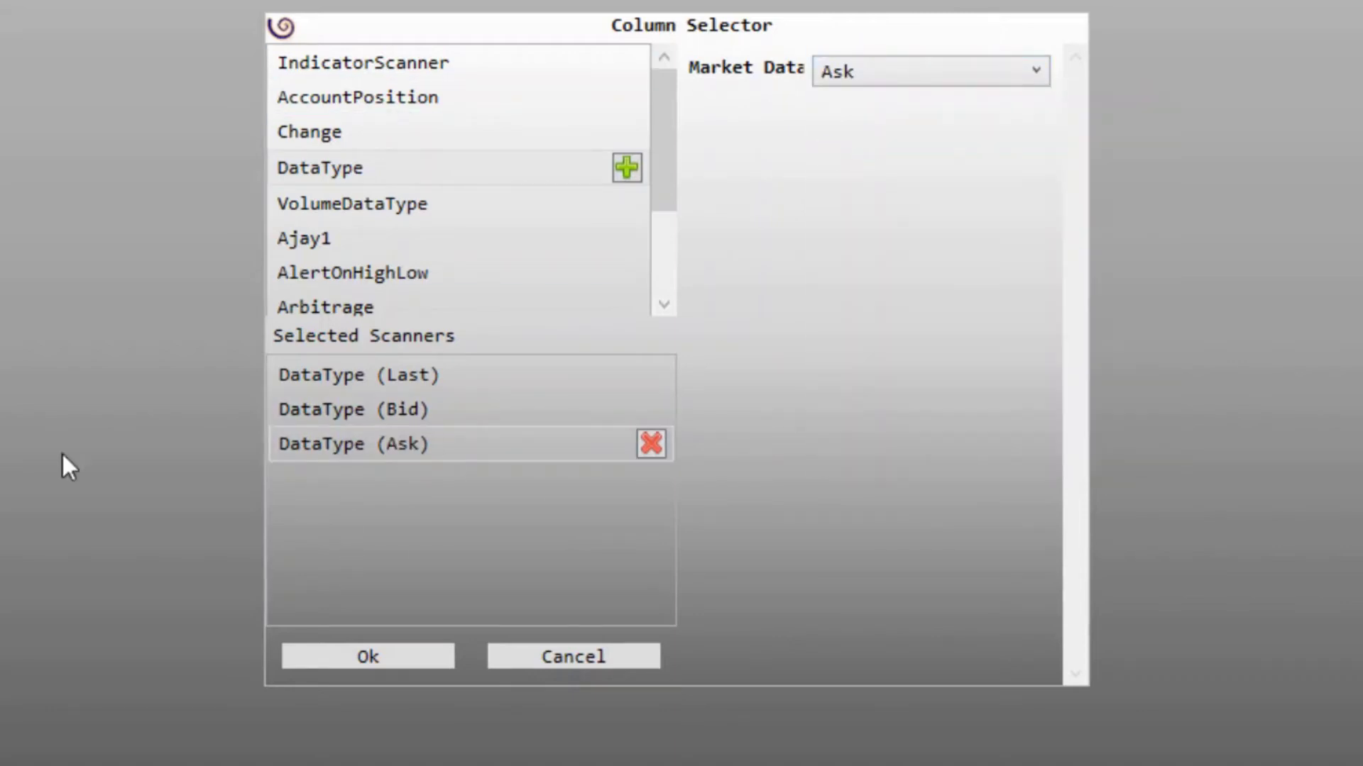
# Step: Add two more DataType columns, one showing Implied Volatility and the other showing Delta
pyautogui.click(330, 171)
pyautogui.click(351, 166)
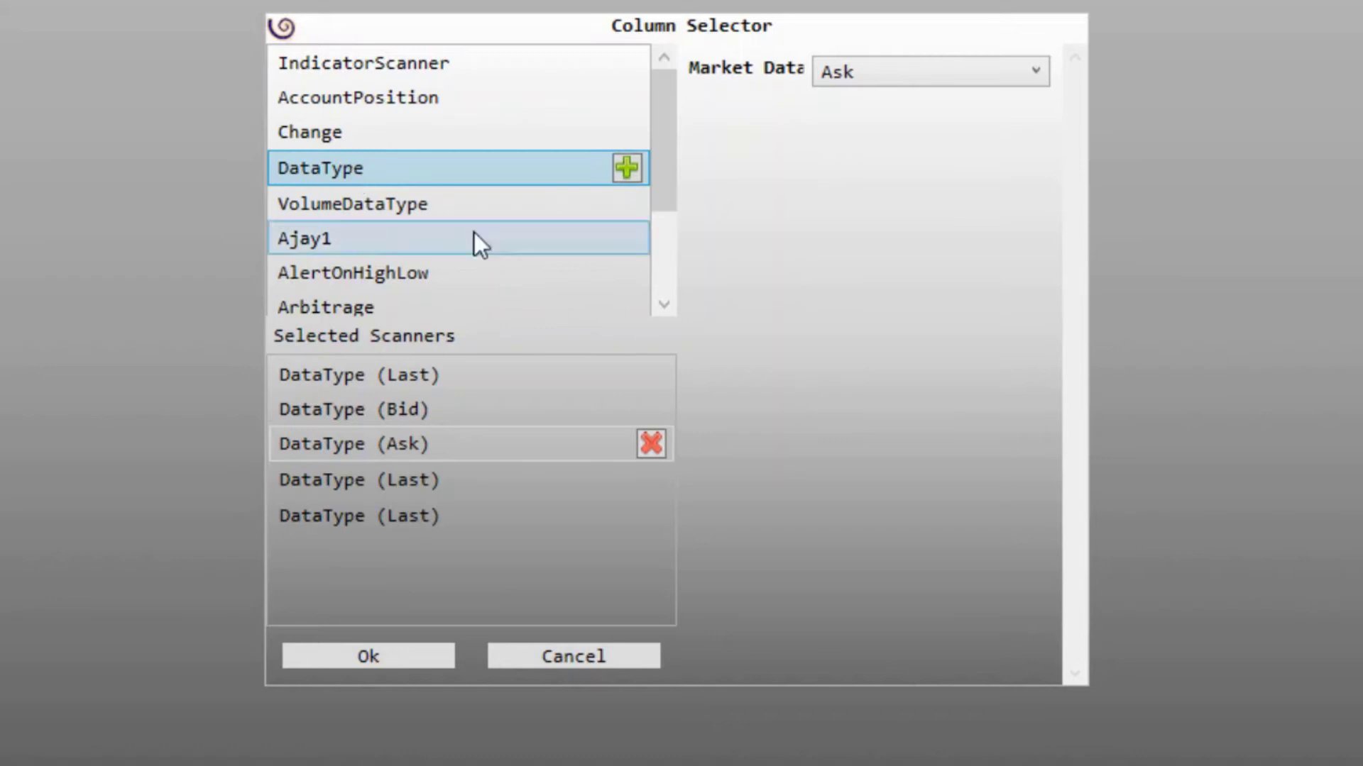
pyautogui.click(376, 483)
pyautogui.click(920, 78)
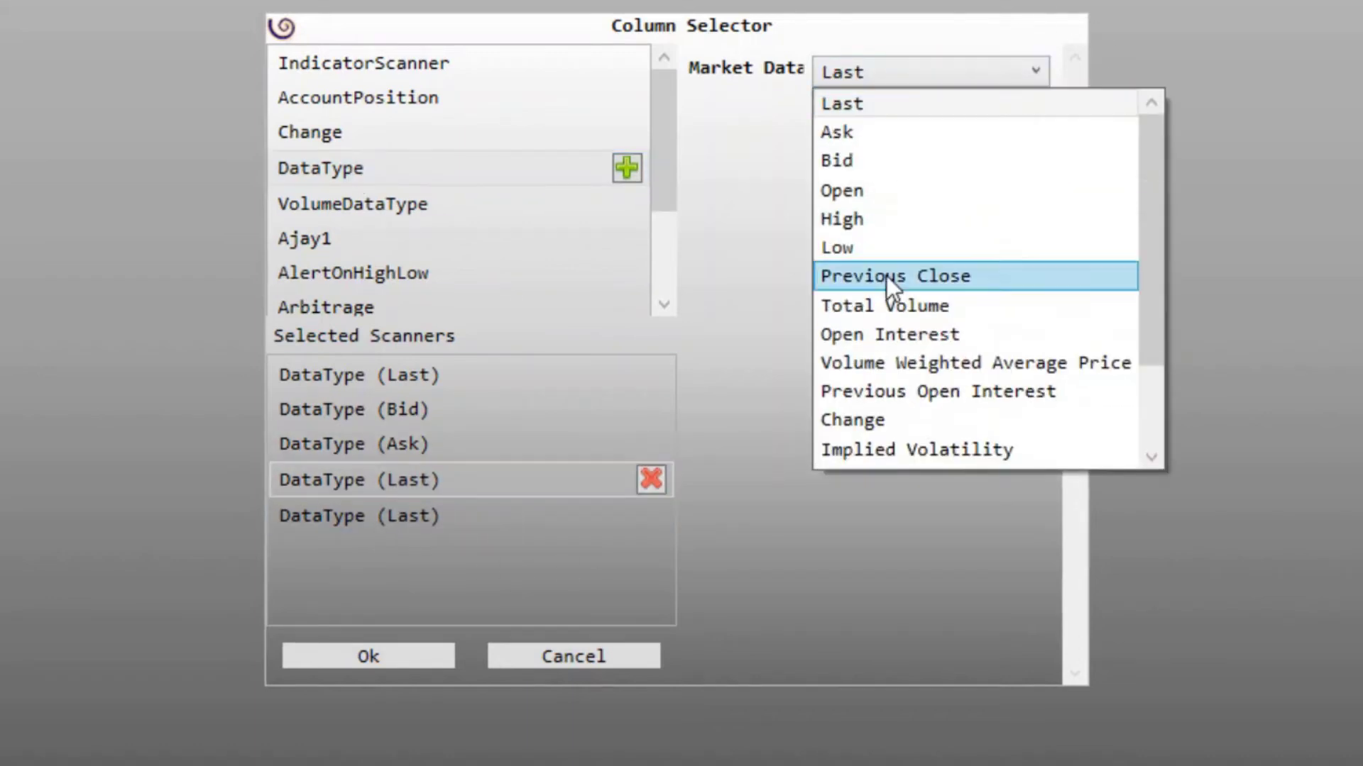
pyautogui.click(884, 452)
pyautogui.click(327, 520)
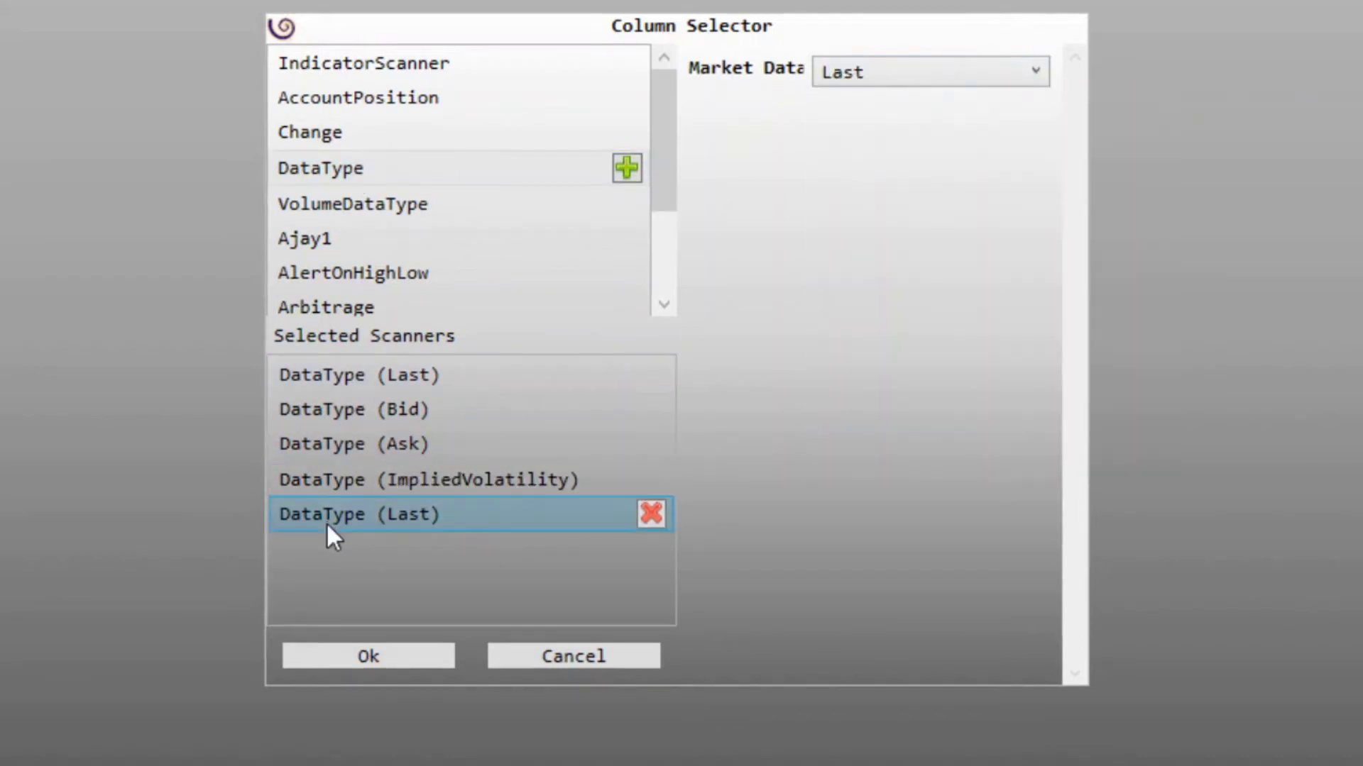
pyautogui.click(890, 65)
pyautogui.scroll(-2, 877, 325)
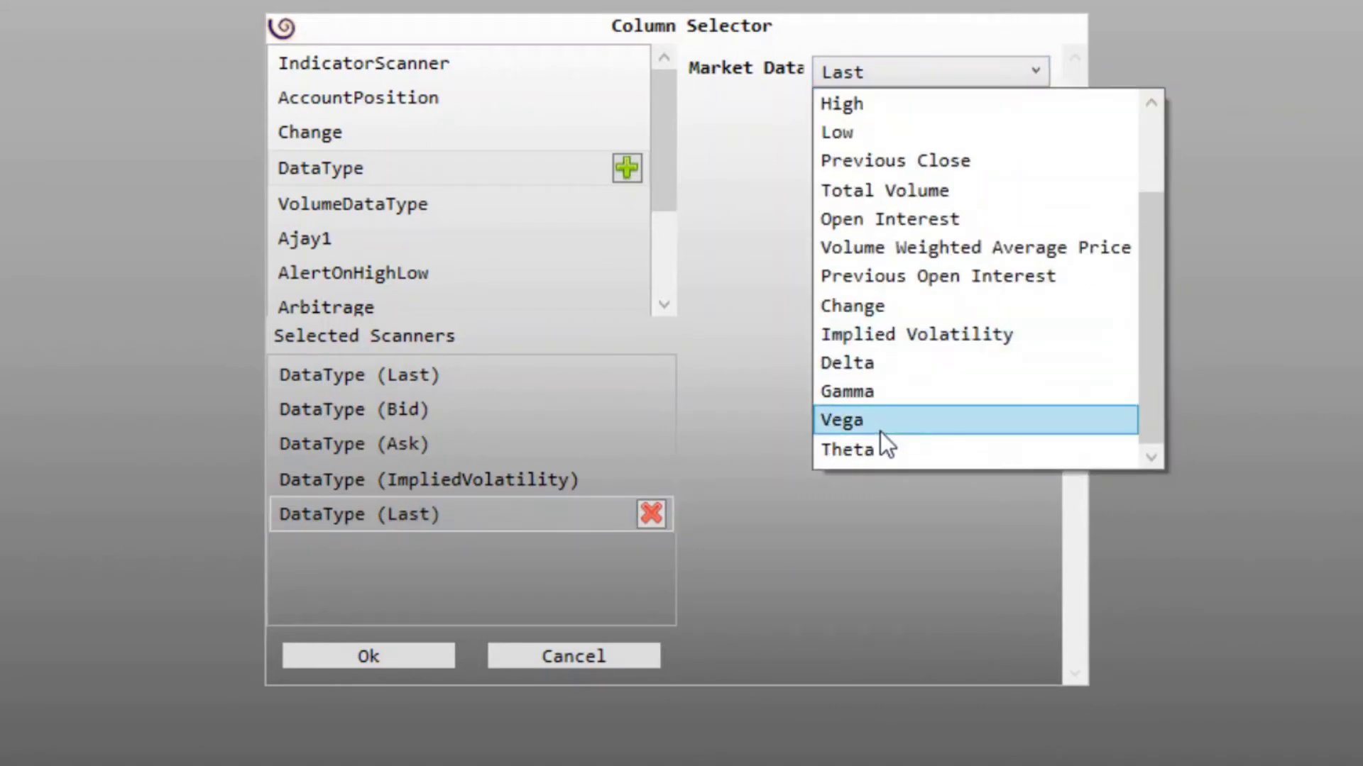
pyautogui.click(877, 371)
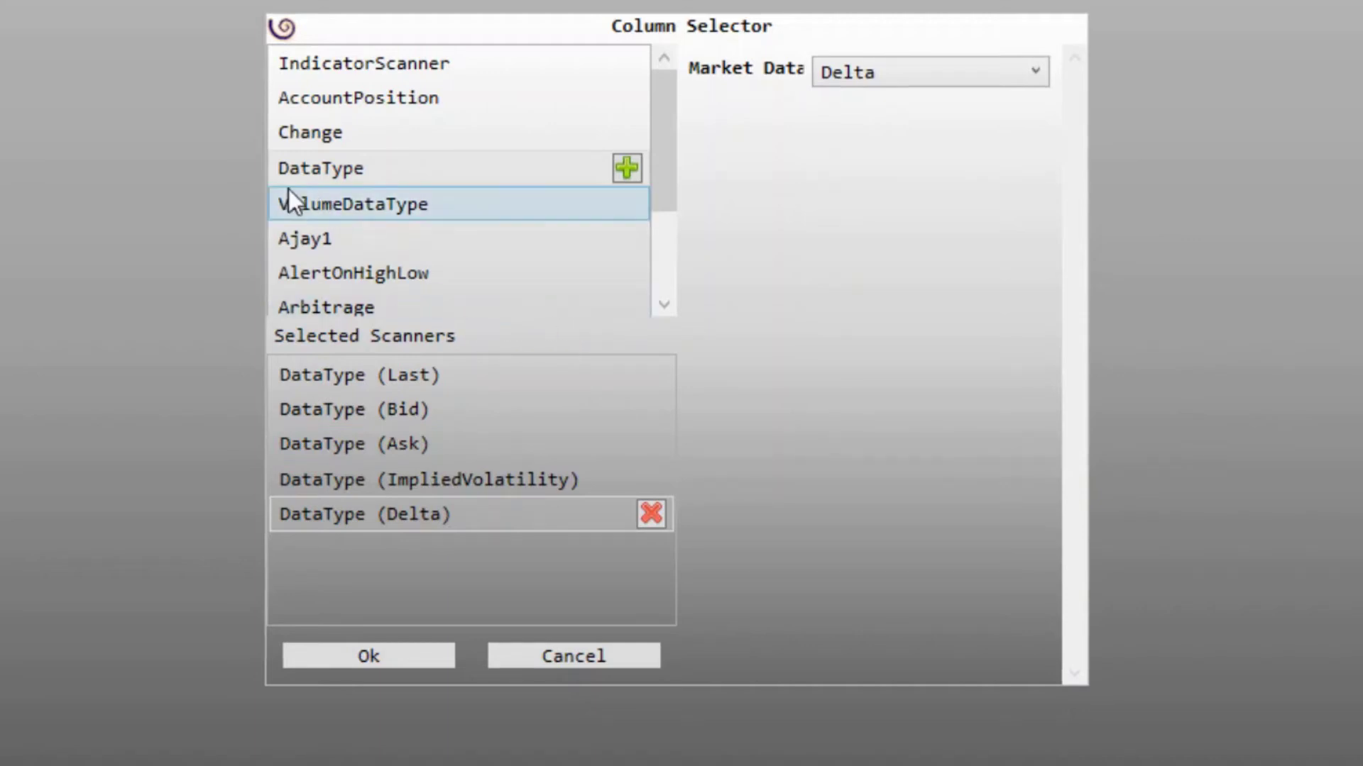
# Step: Add a VolumeDataType column and set its market data to Open Interest
pyautogui.click(320, 206)
pyautogui.doubleClick(361, 205)
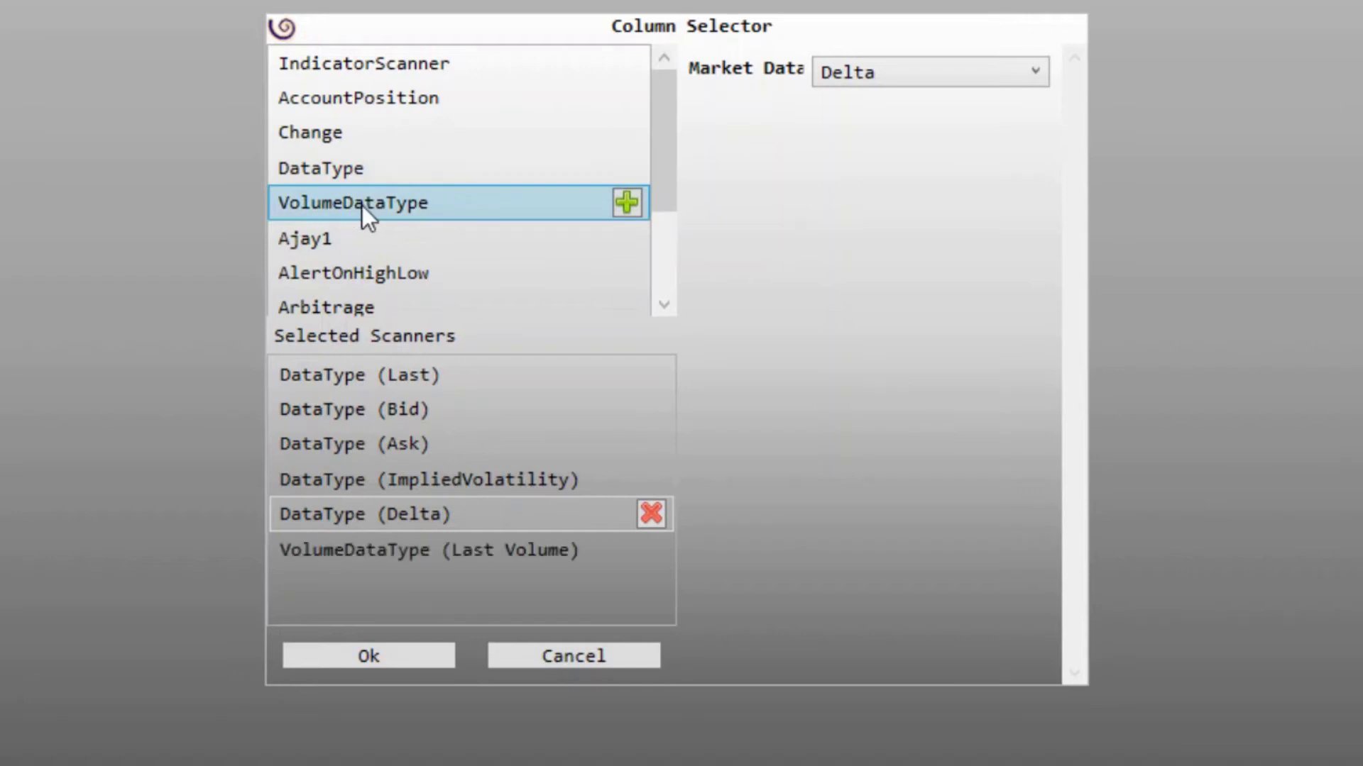
pyautogui.click(422, 555)
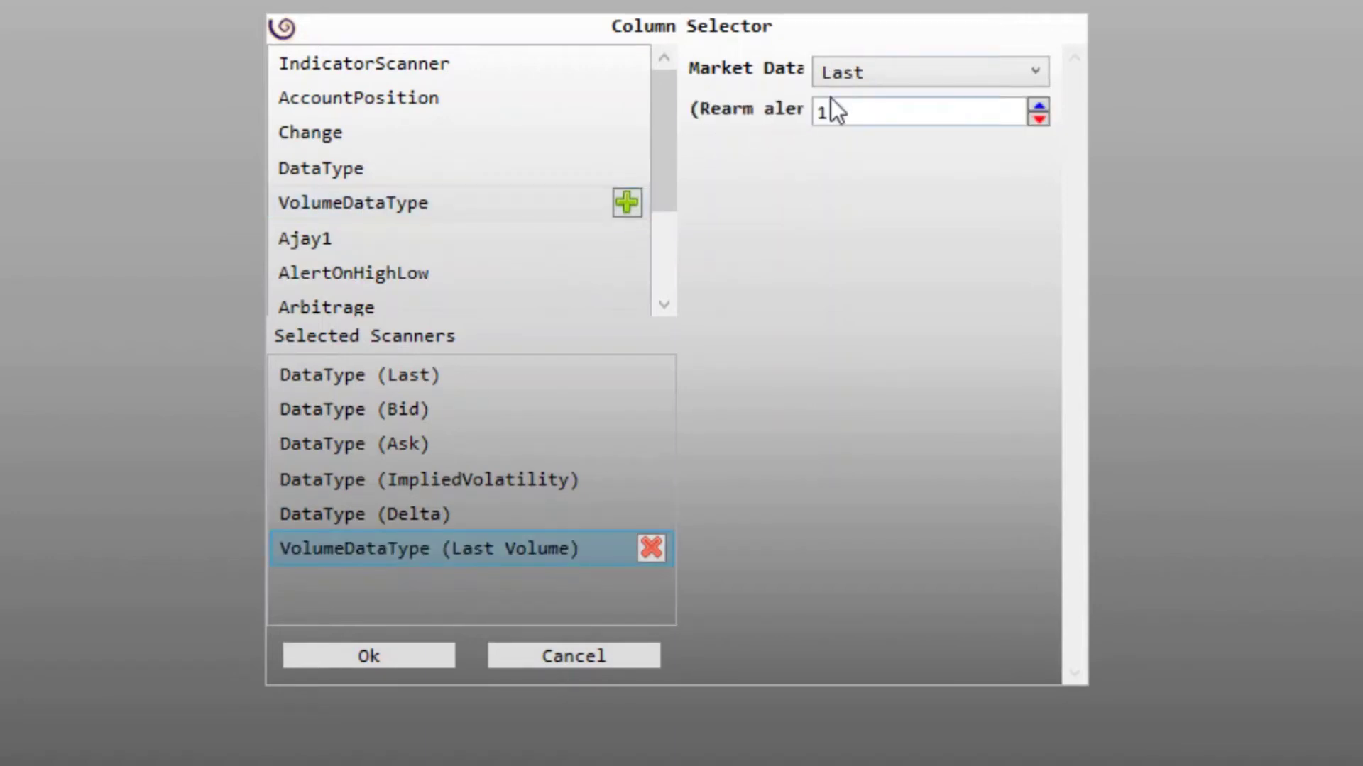
pyautogui.click(874, 74)
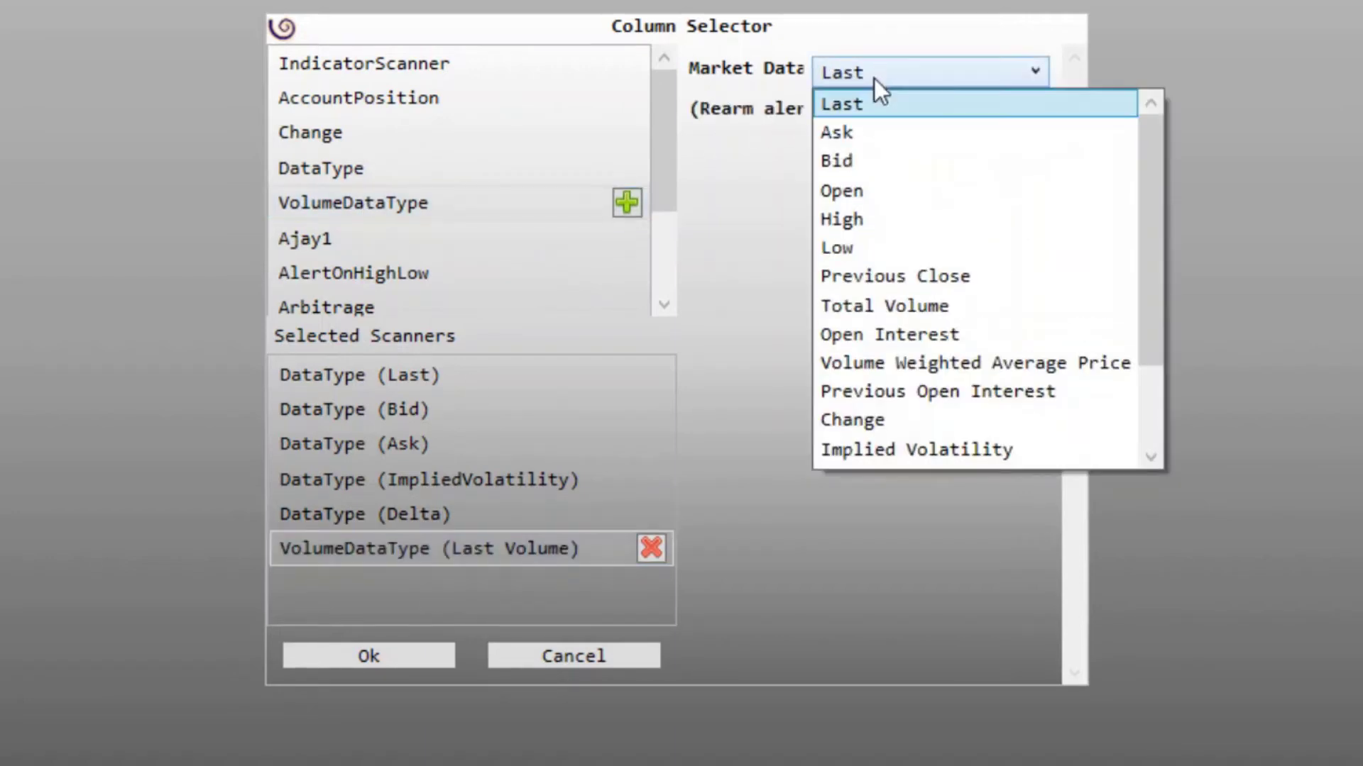
pyautogui.click(892, 334)
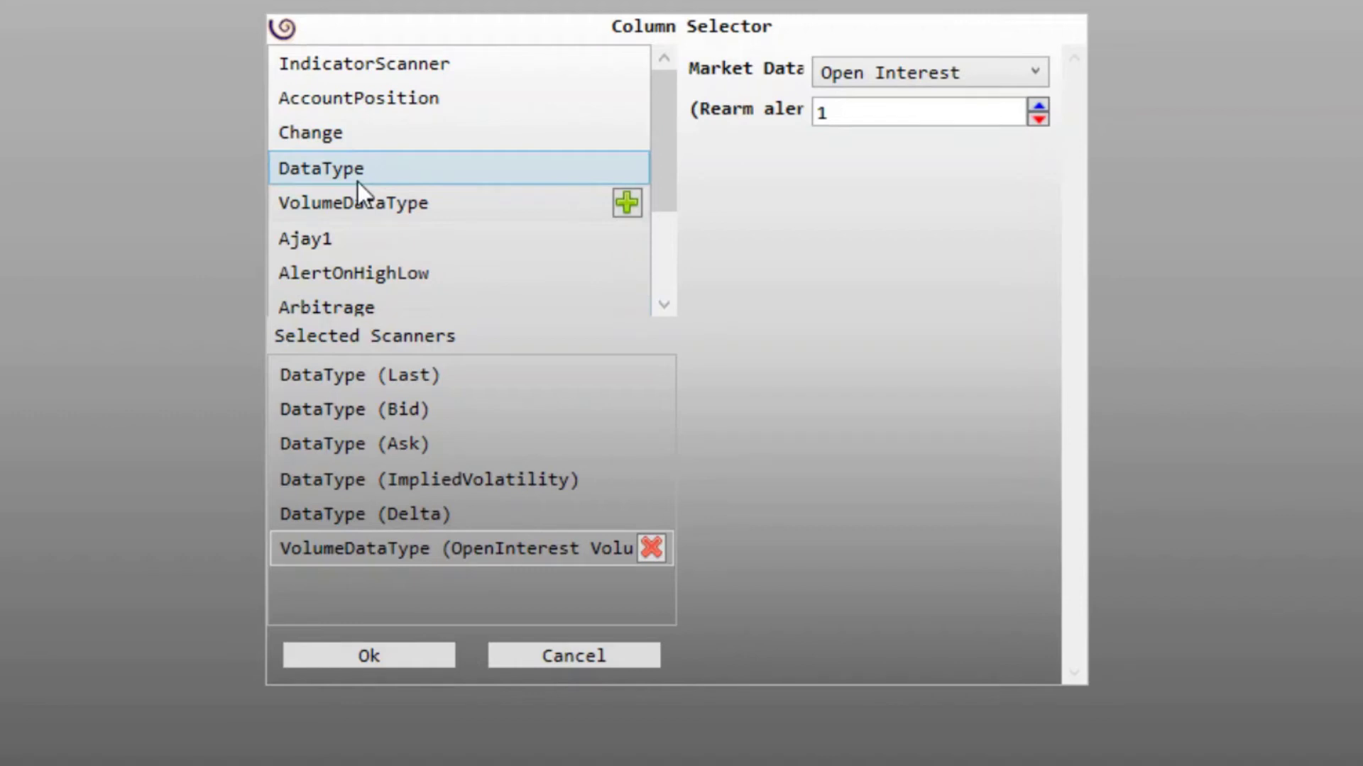
# Step: Add an IndicatorScanner column using Minute bars with a bar value of 3
pyautogui.doubleClick(372, 61)
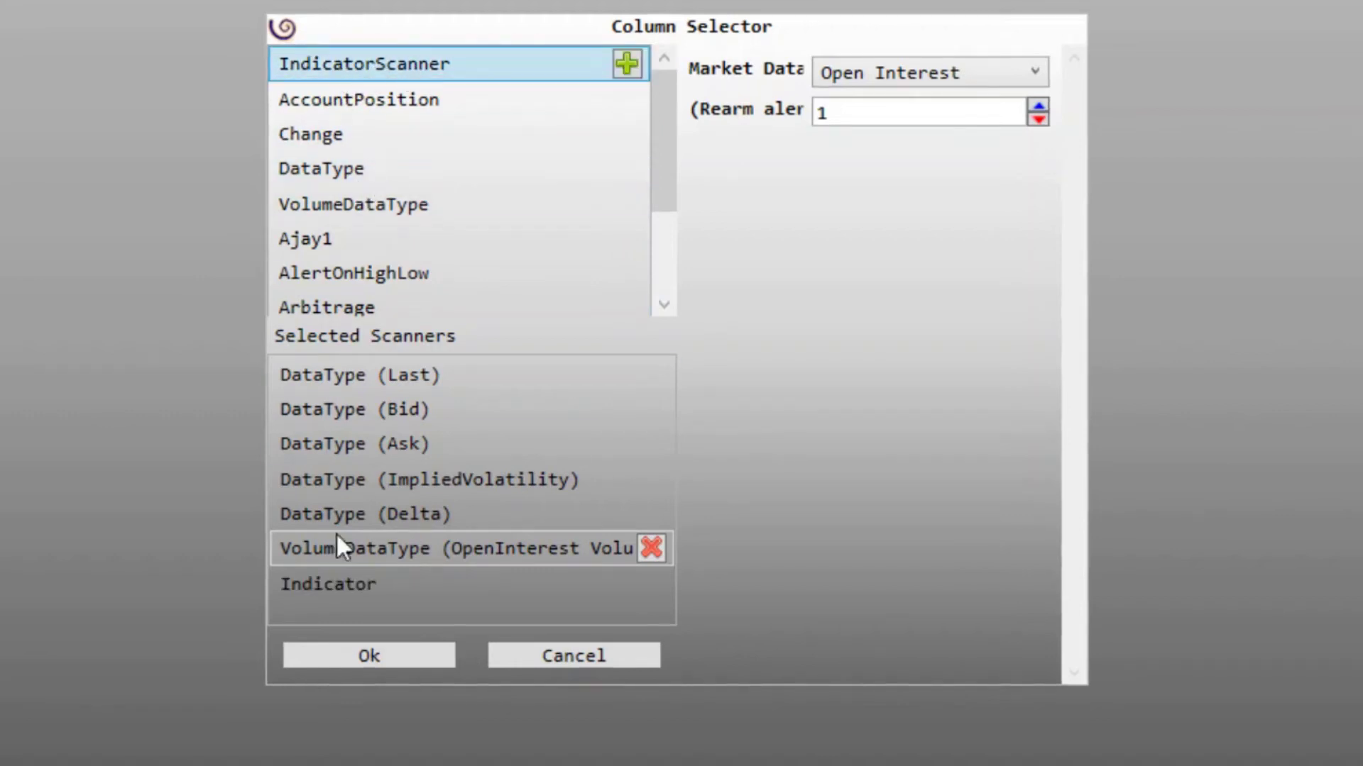
pyautogui.click(324, 594)
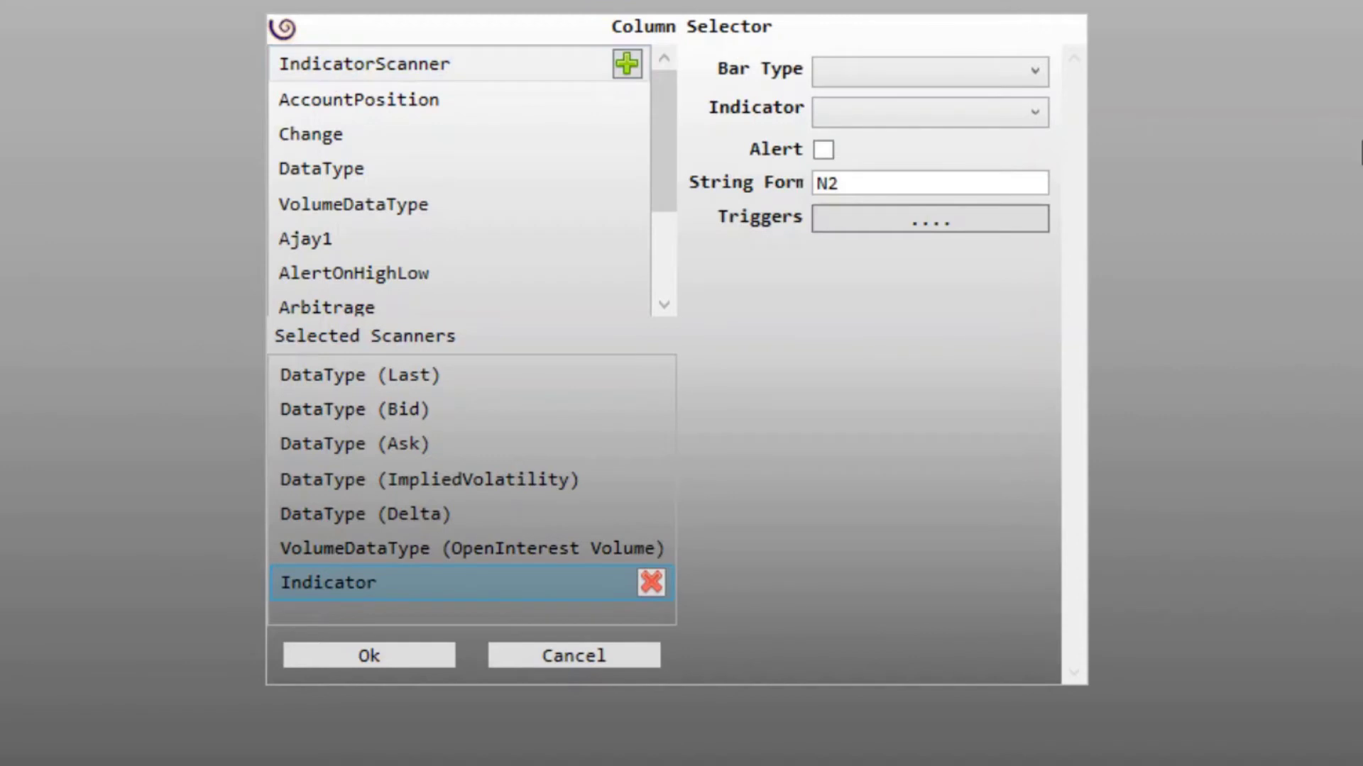
pyautogui.click(874, 86)
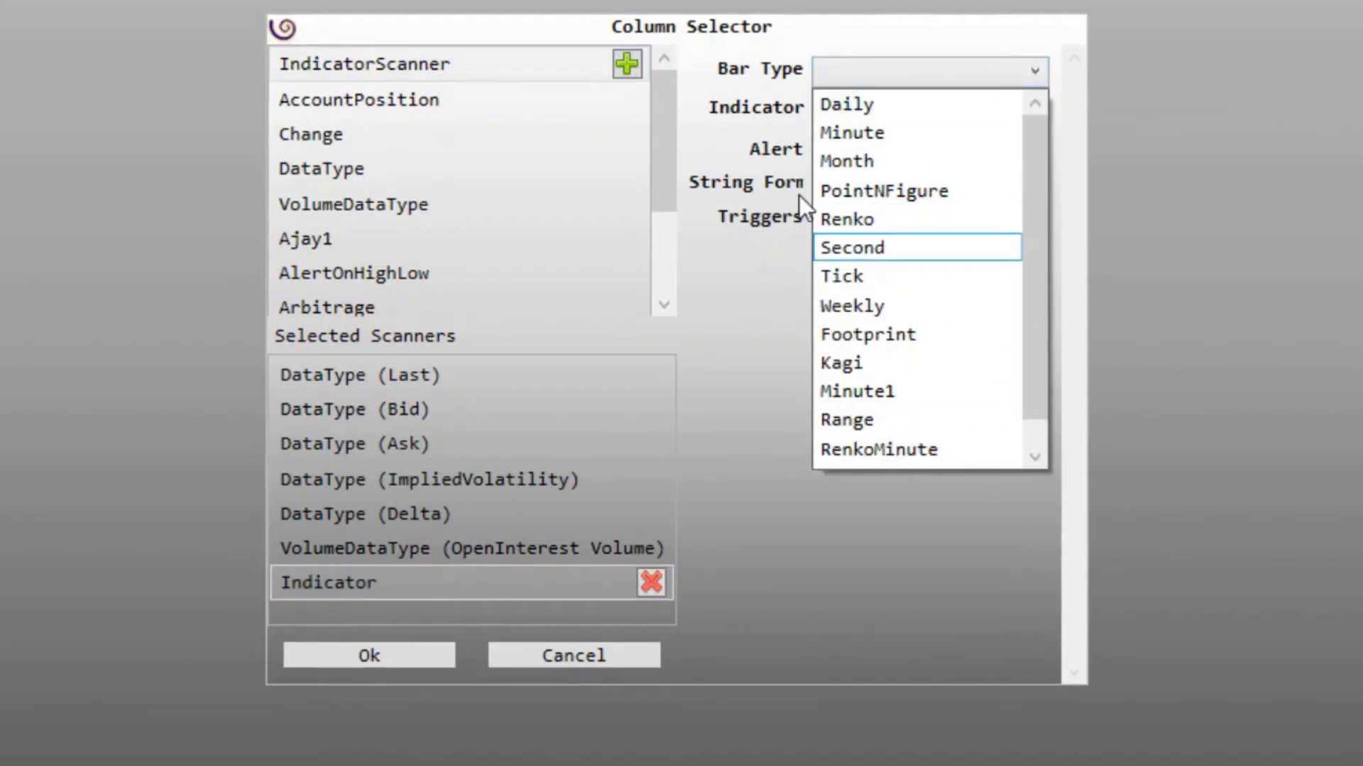
pyautogui.click(871, 134)
pyautogui.click(912, 181)
pyautogui.press('Up')
pyautogui.press('Up')
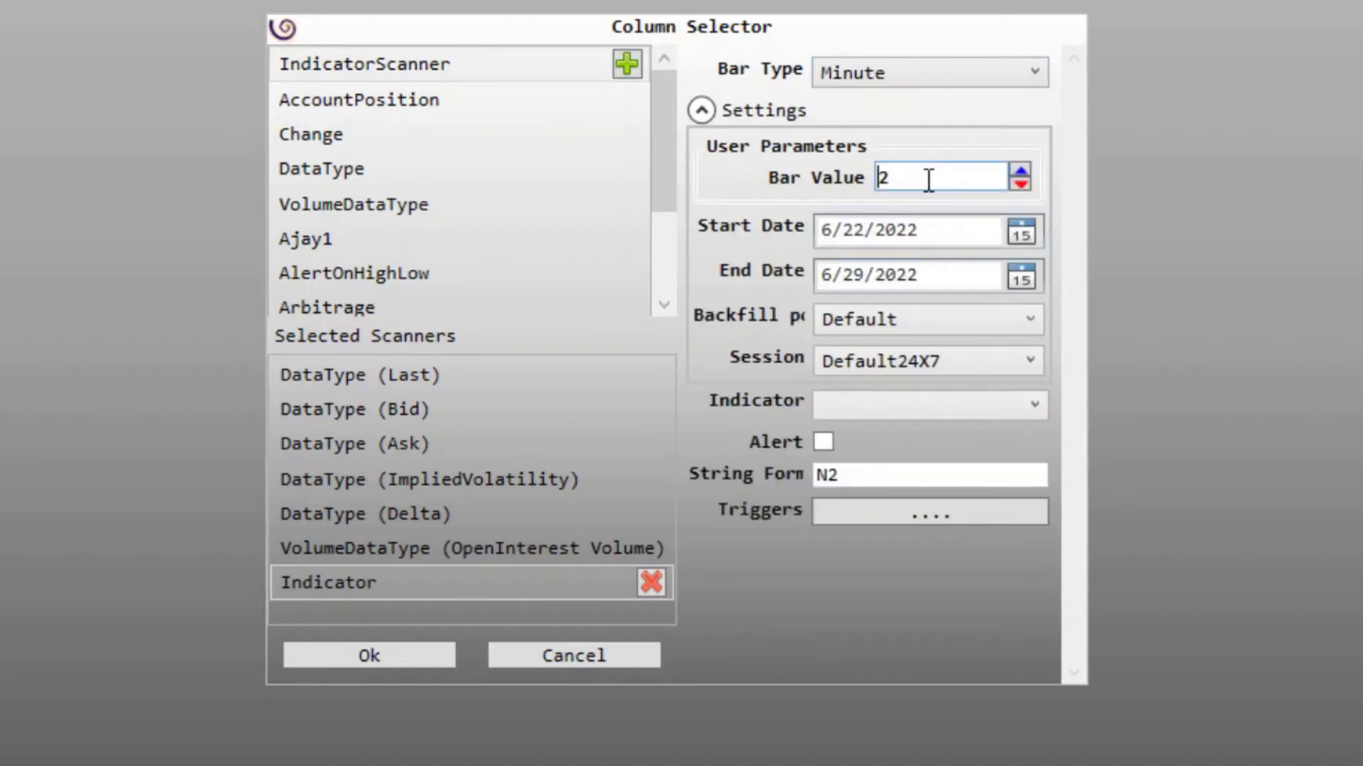
# Step: Choose EMA as the indicator for the new column and apply the column selection to the option chain
pyautogui.click(872, 400)
pyautogui.scroll(-4, 871, 548)
pyautogui.scroll(-3, 873, 562)
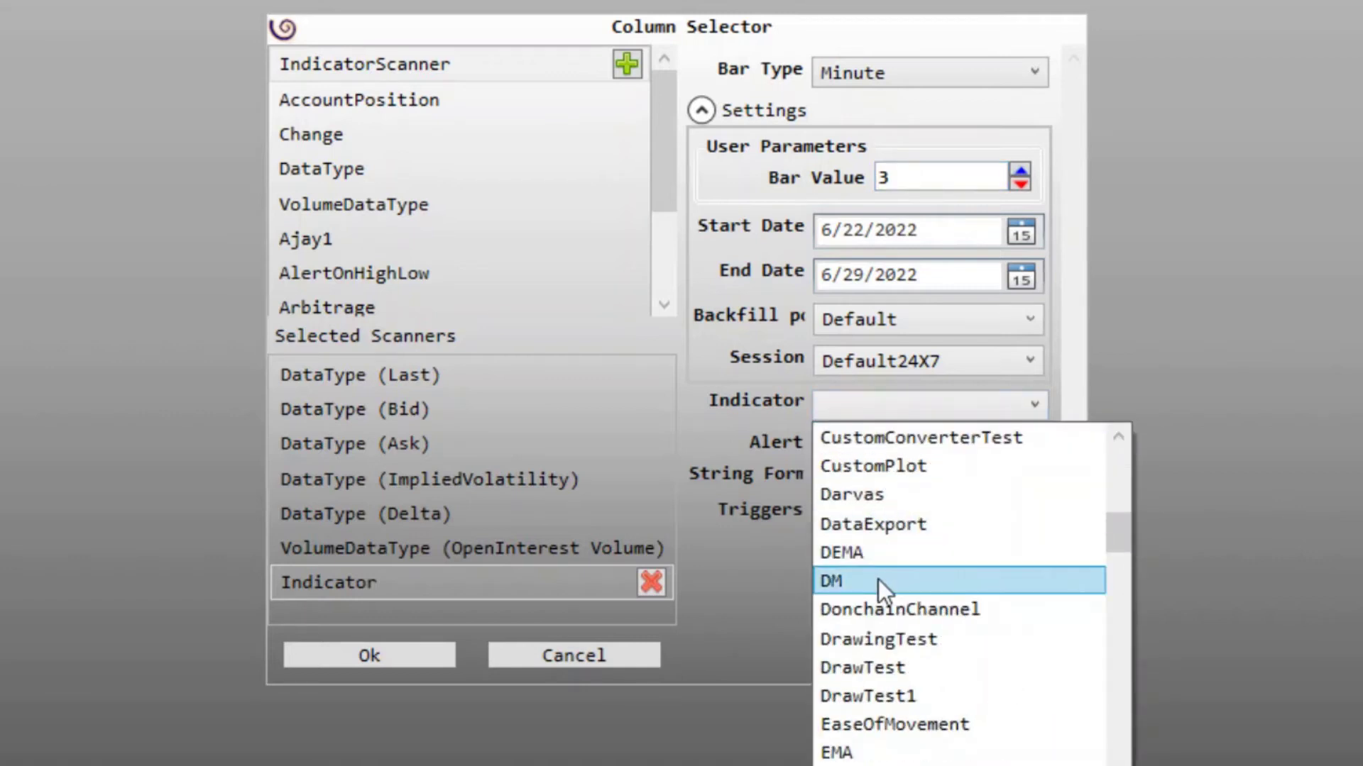
pyautogui.click(877, 751)
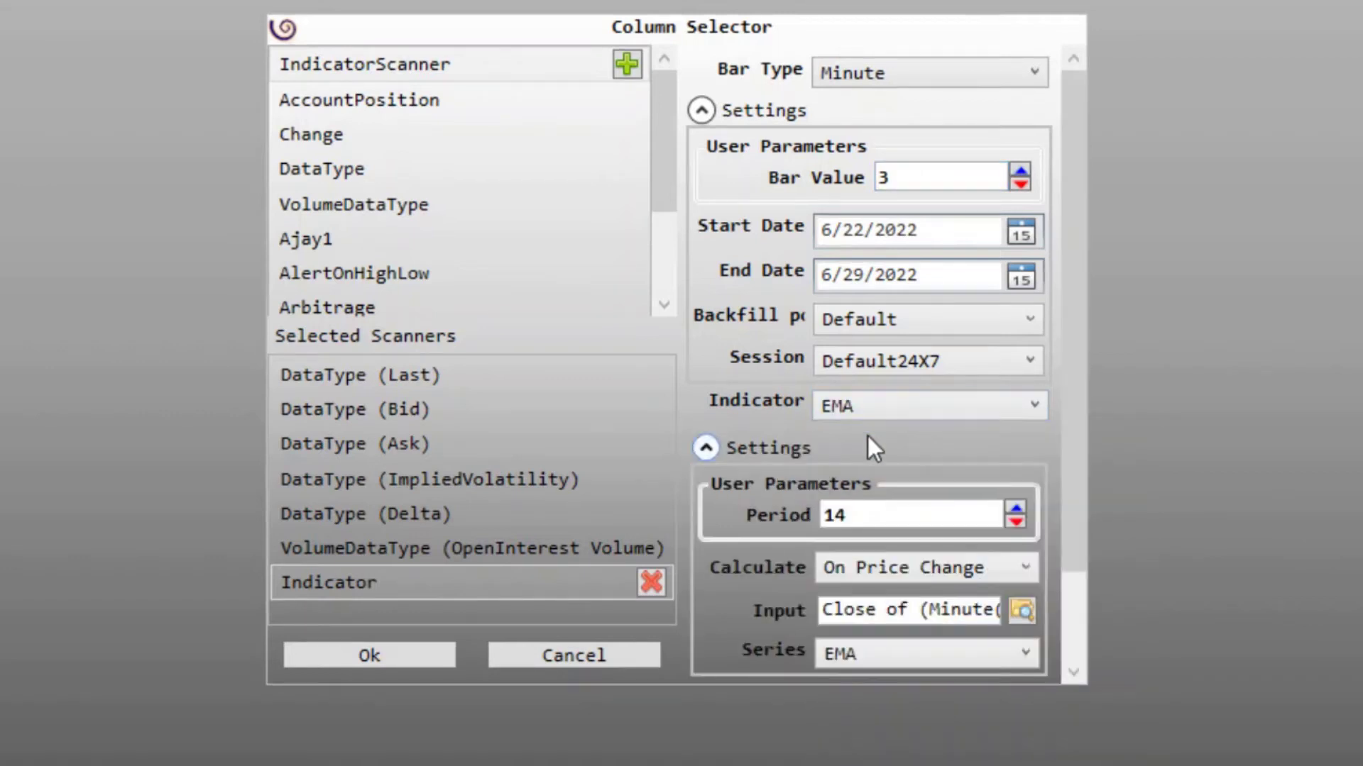
pyautogui.click(872, 516)
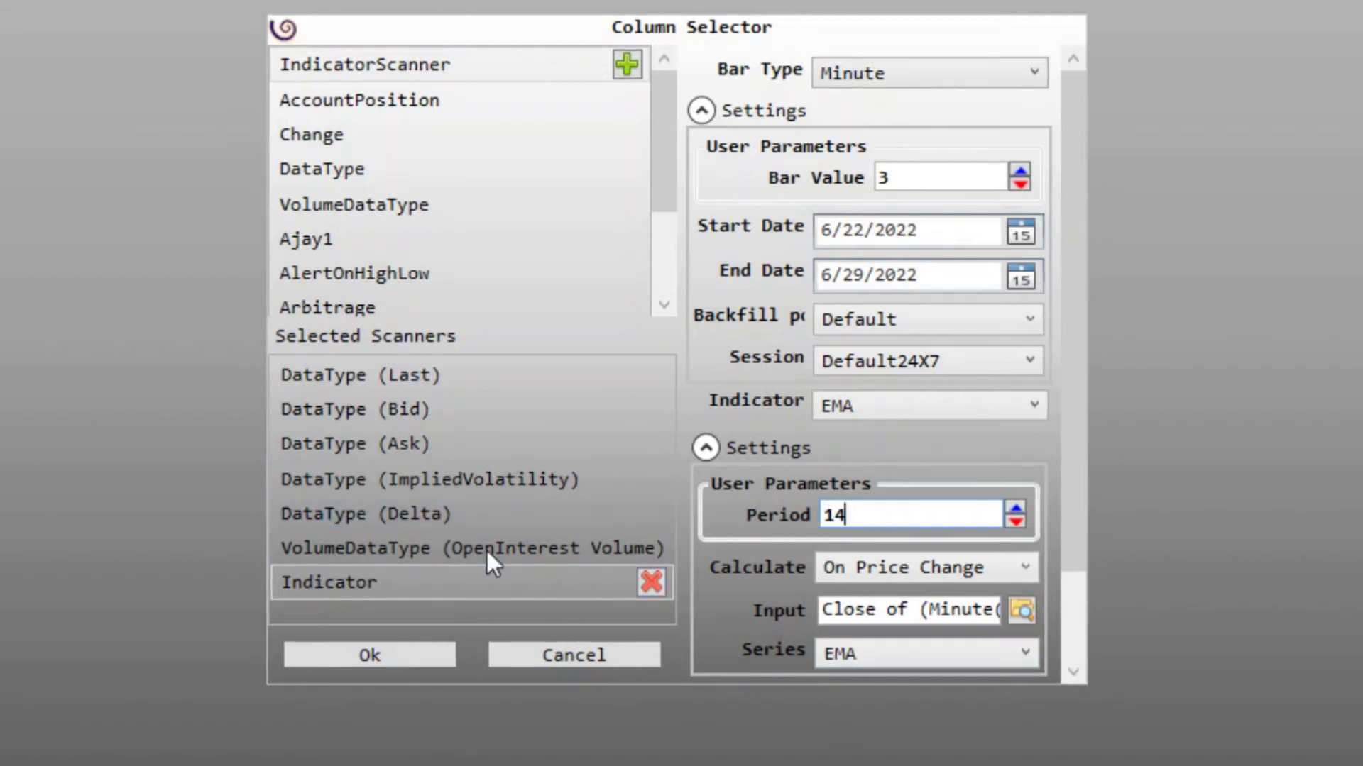
pyautogui.click(382, 654)
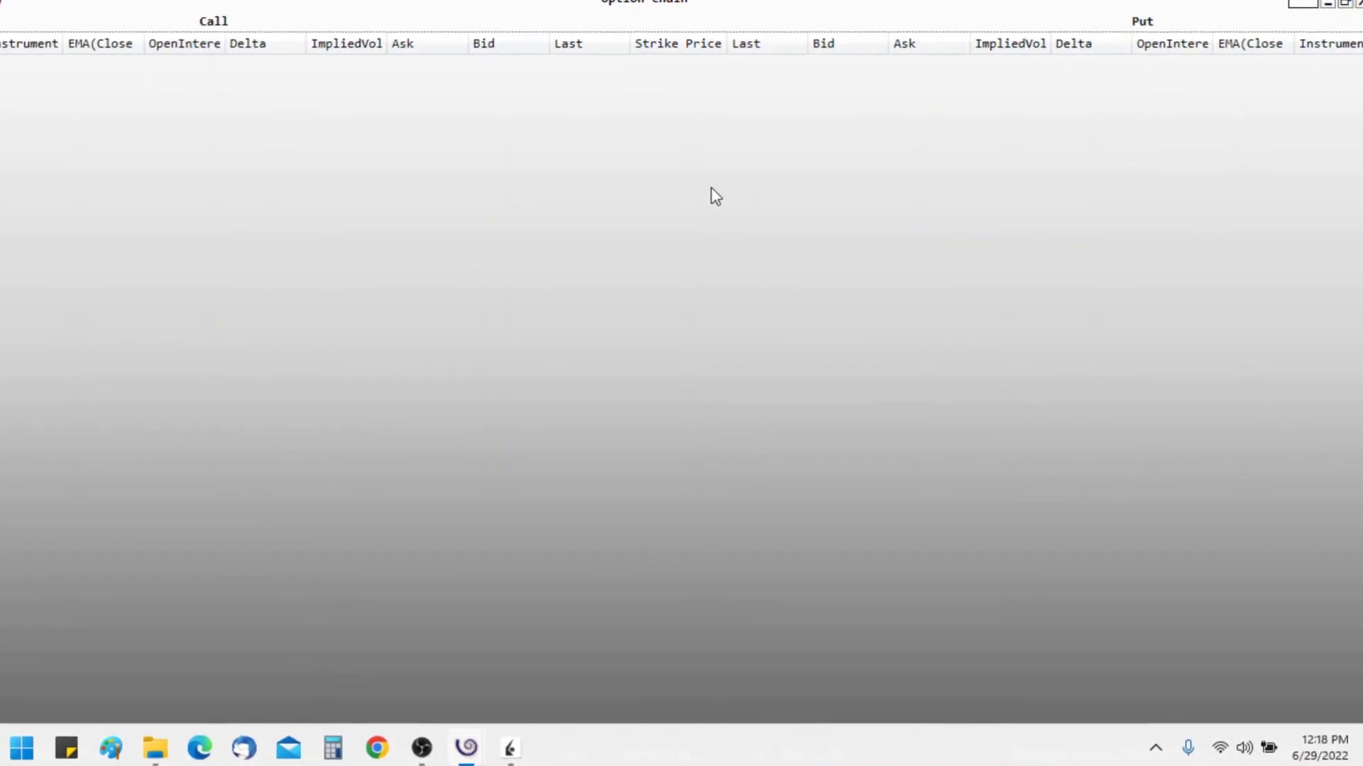
# Step: Open the strike selector for the option chain and choose the NIFTY index on NSE as the underlying
pyautogui.rightClick(612, 162)
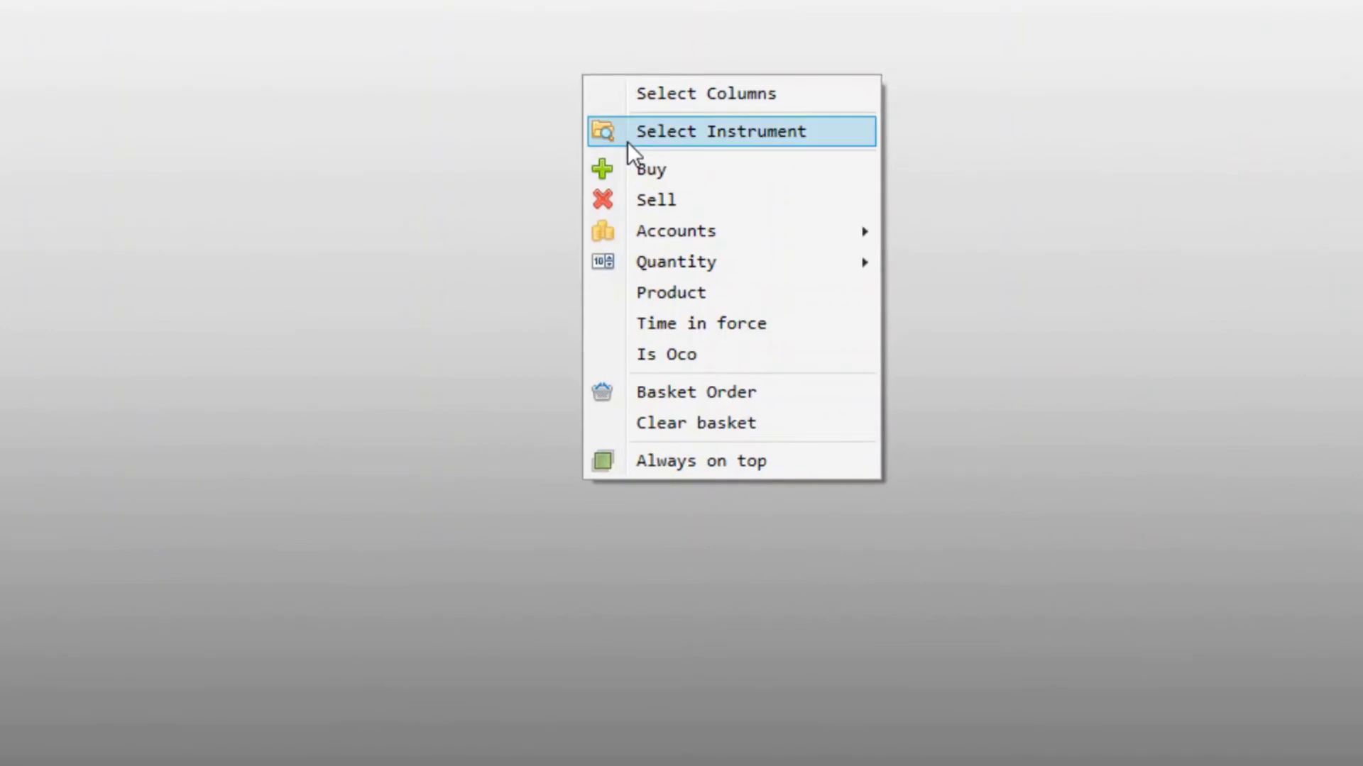
pyautogui.click(628, 141)
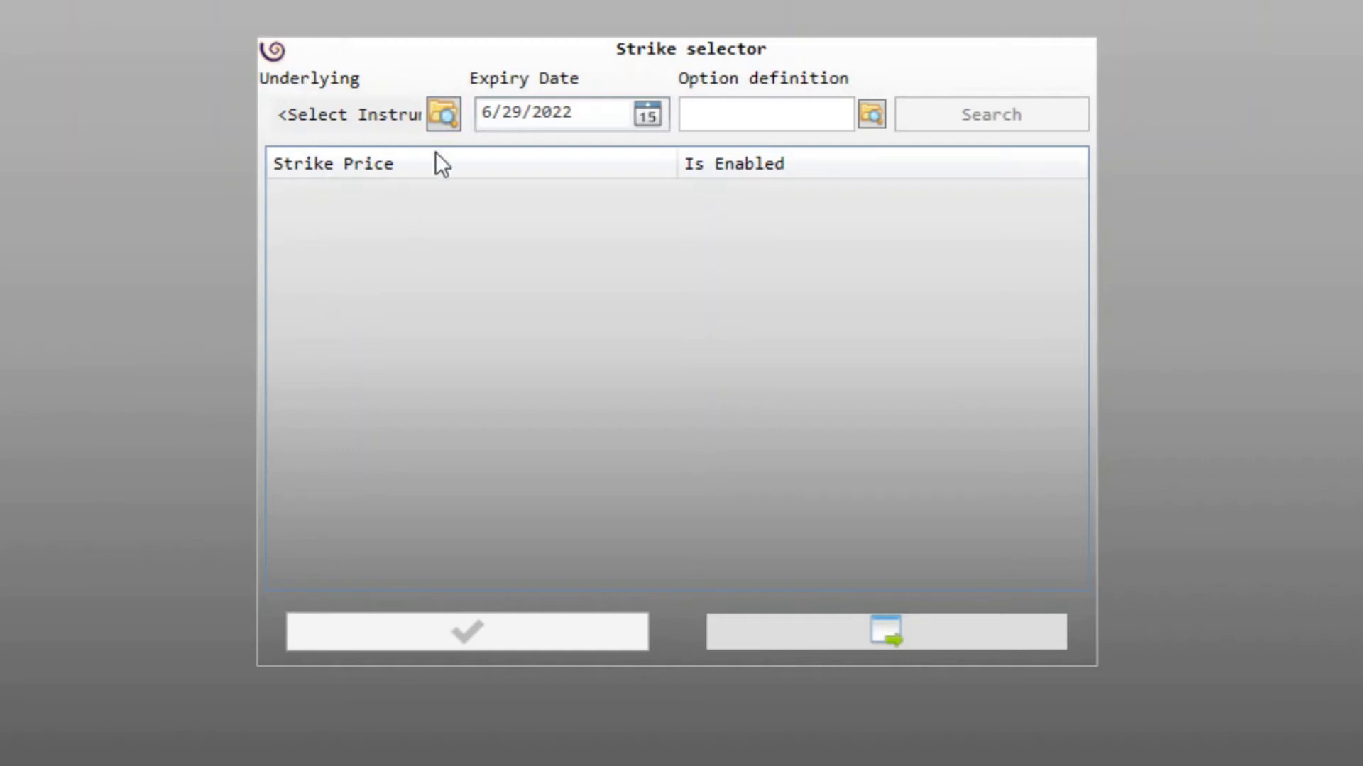
pyautogui.click(445, 103)
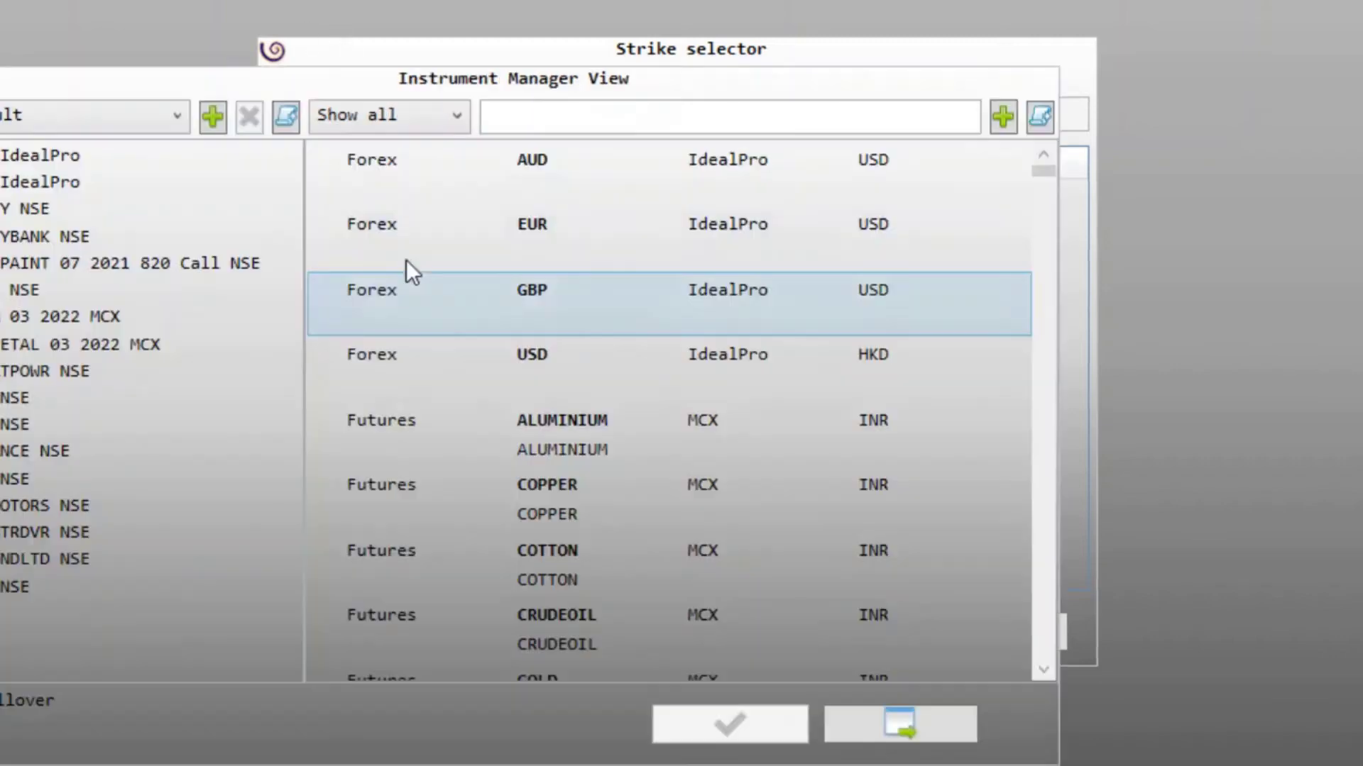
pyautogui.click(344, 117)
pyautogui.click(333, 174)
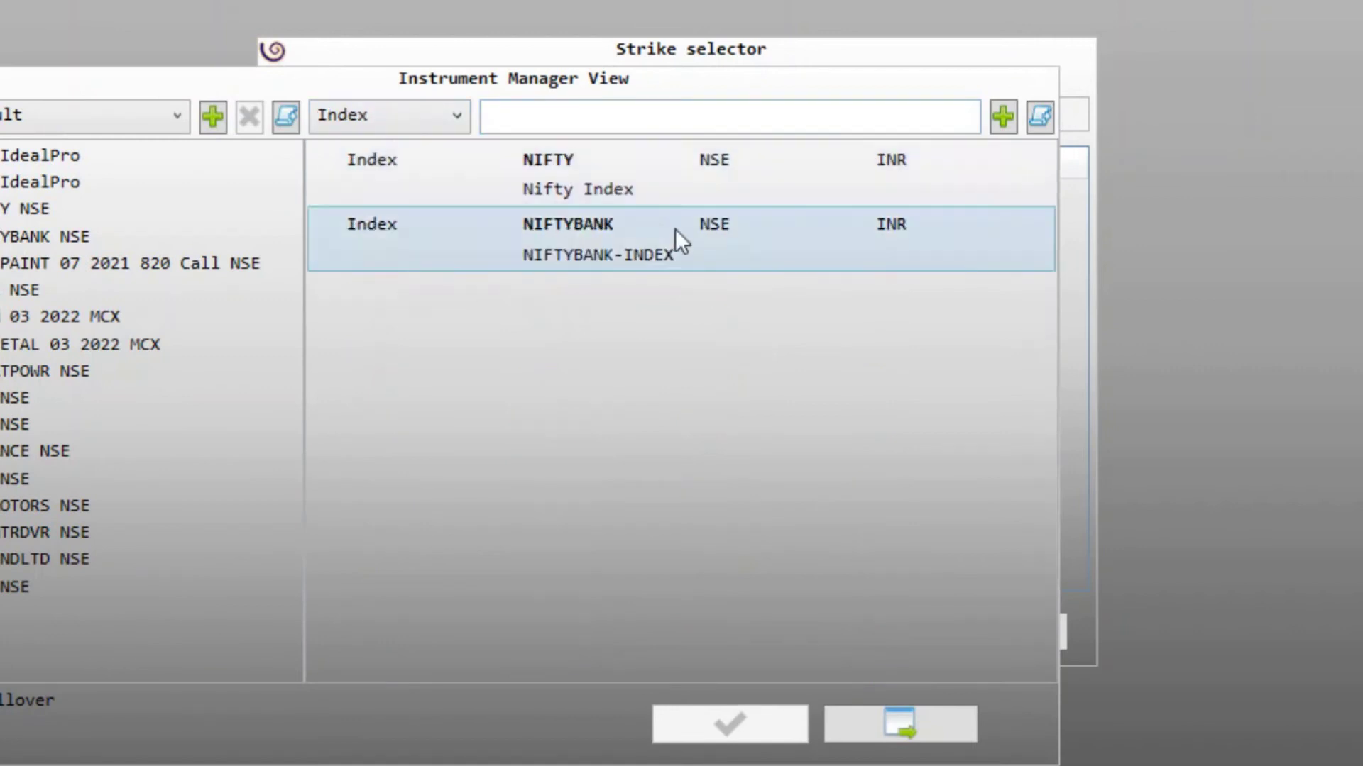
pyautogui.click(544, 180)
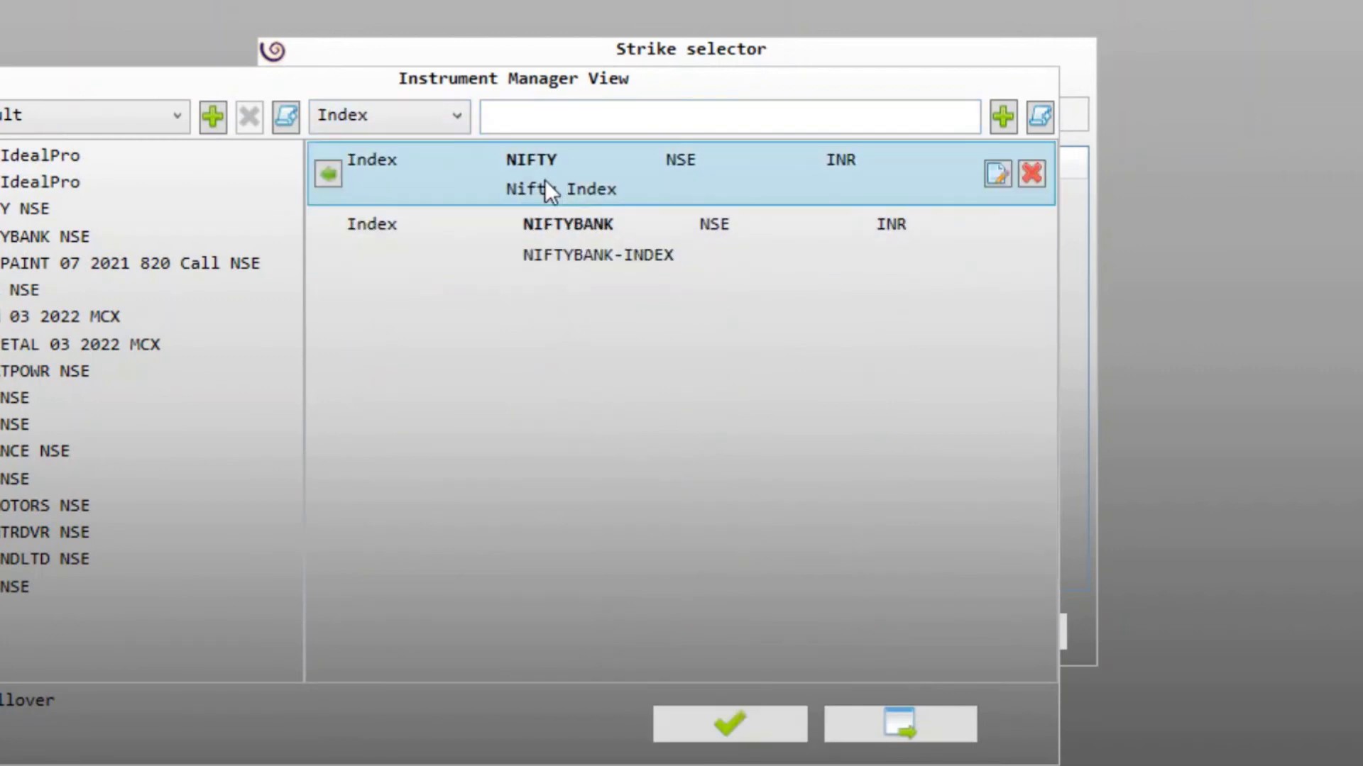
pyautogui.click(715, 731)
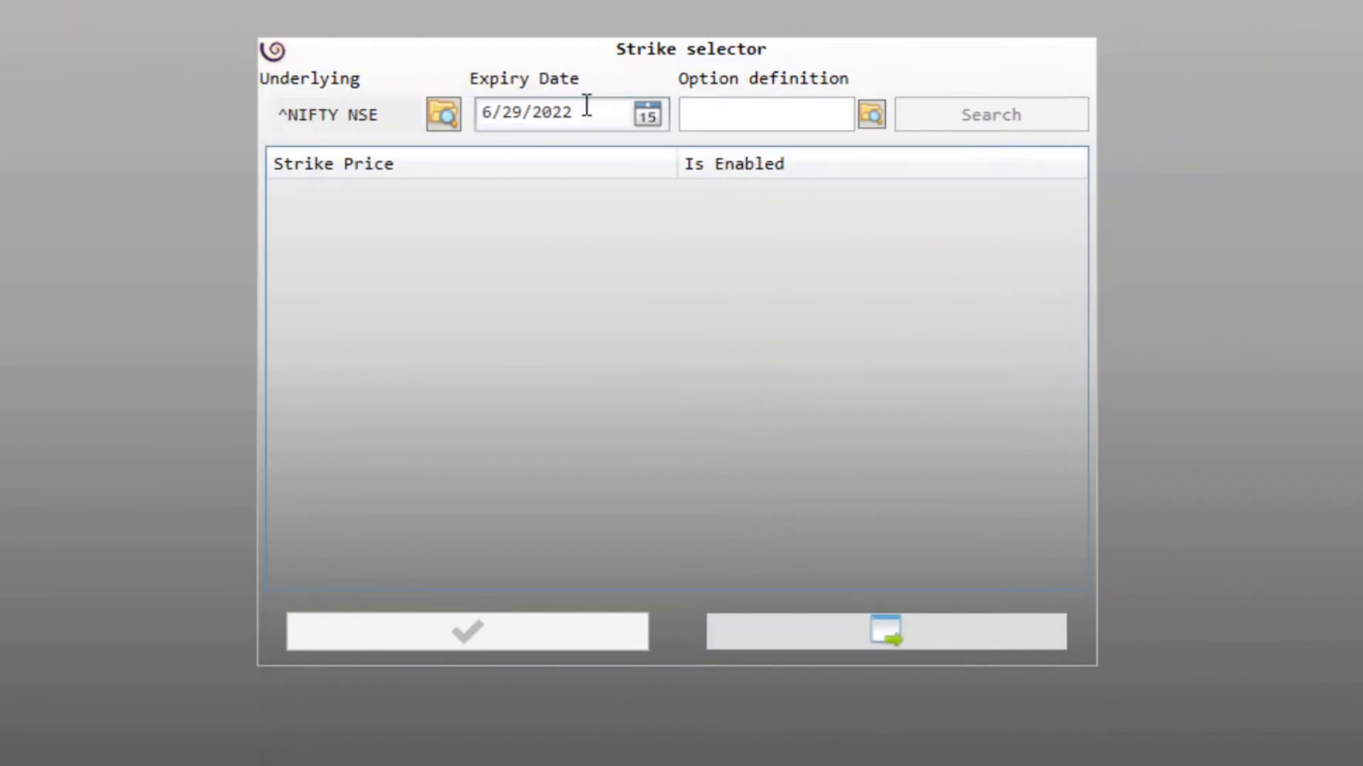
# Step: Set the option expiry date to 7/13/2022 in the strike selector
pyautogui.click(647, 112)
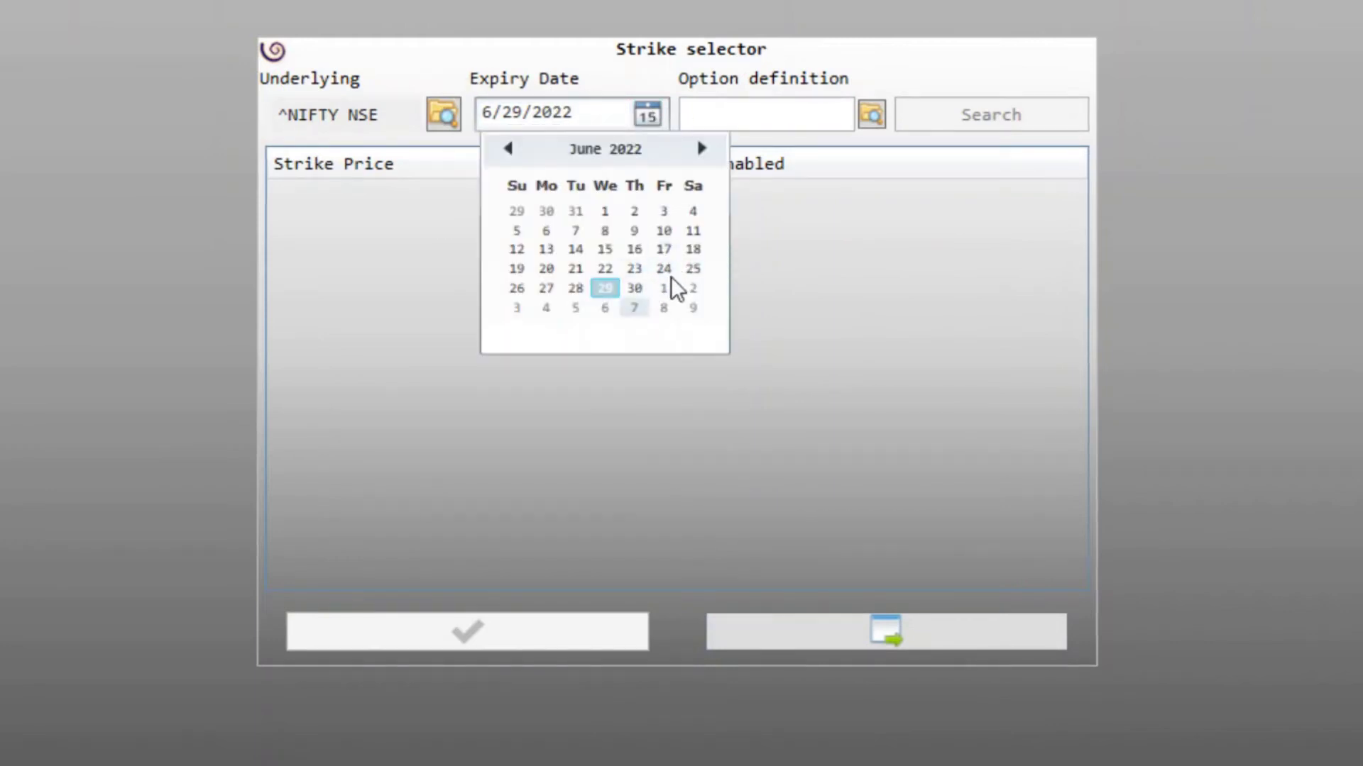
pyautogui.click(703, 149)
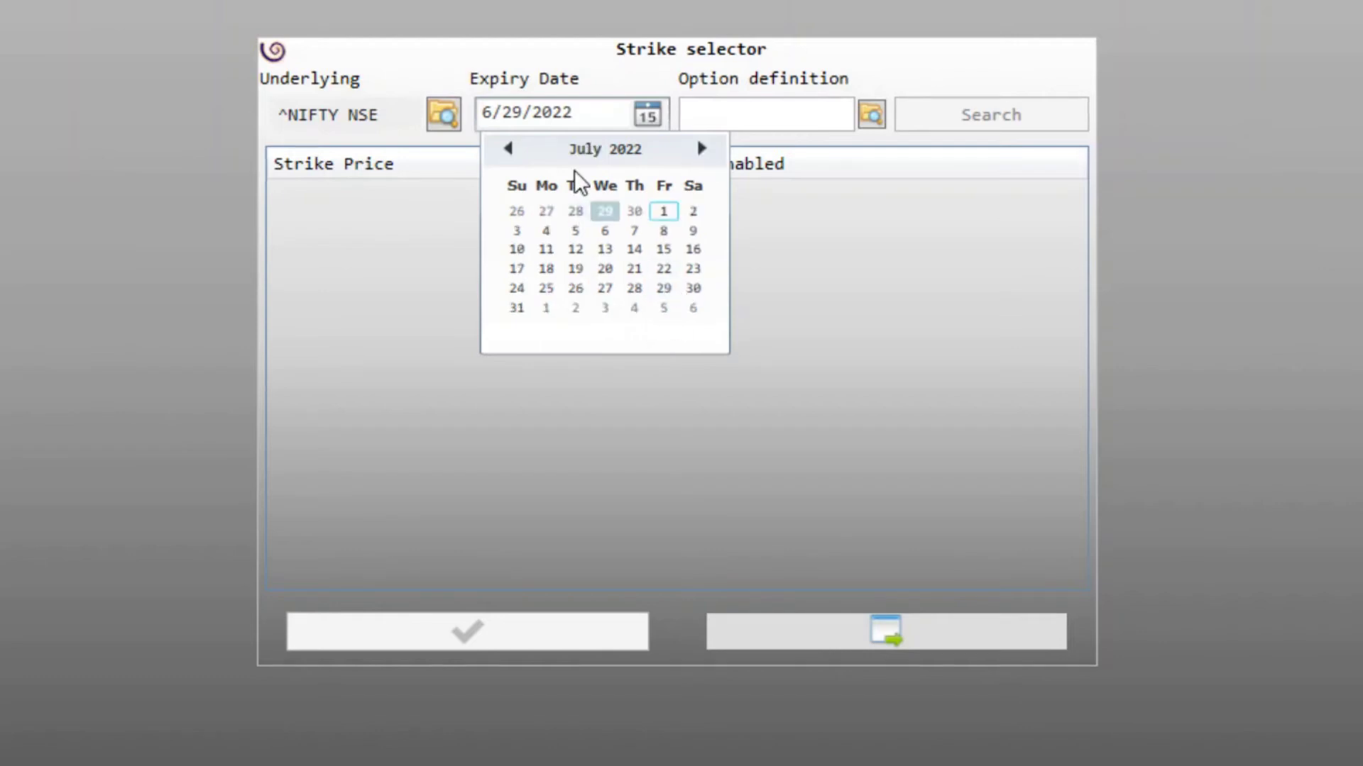
pyautogui.click(605, 249)
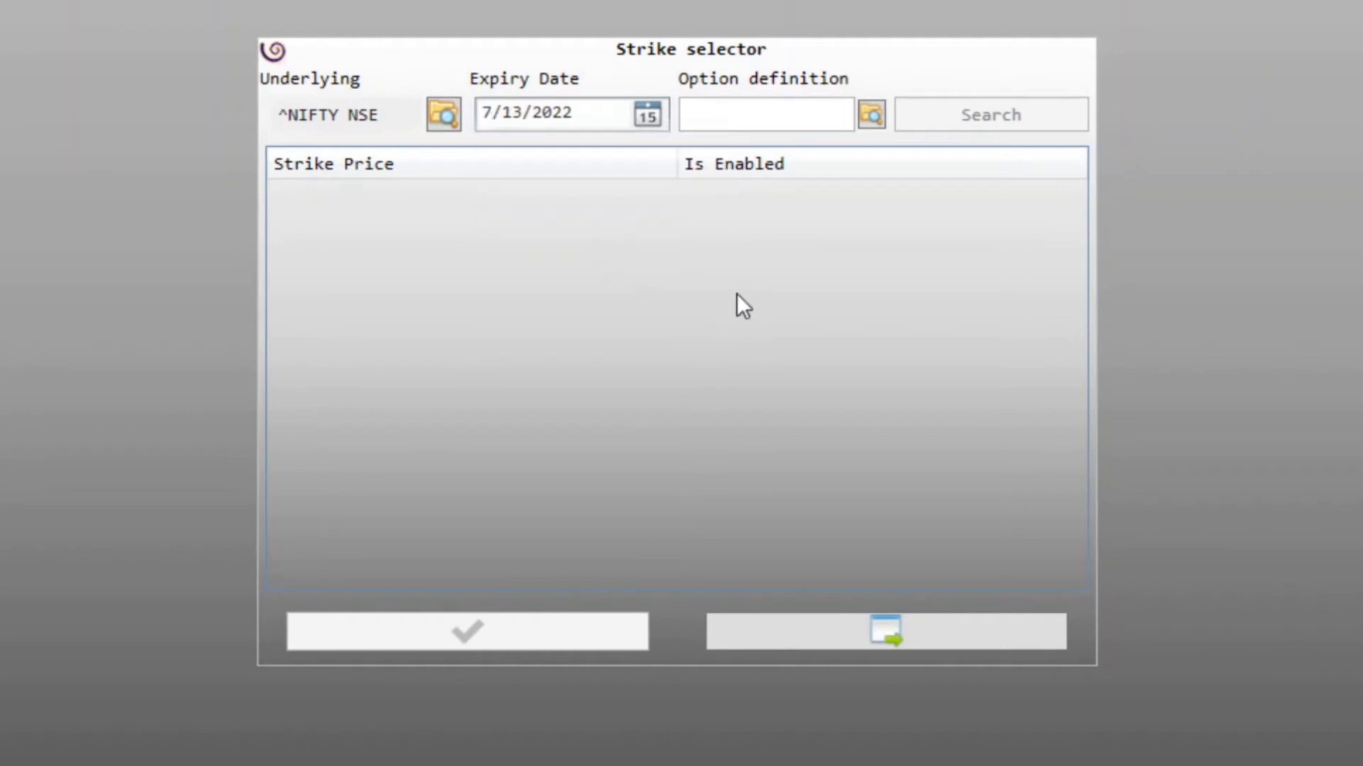
# Step: Set the option expiry date to 7/7/2022 in the strike selector
pyautogui.click(649, 116)
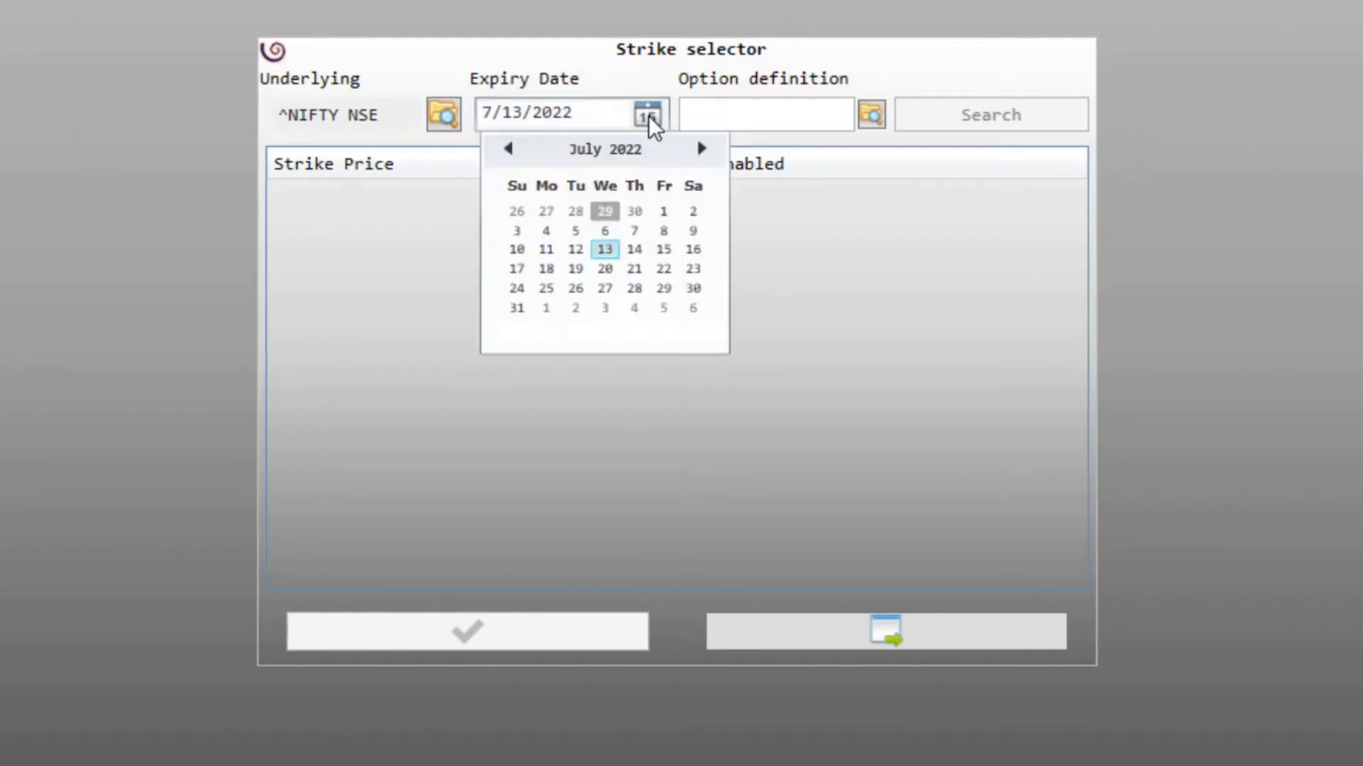
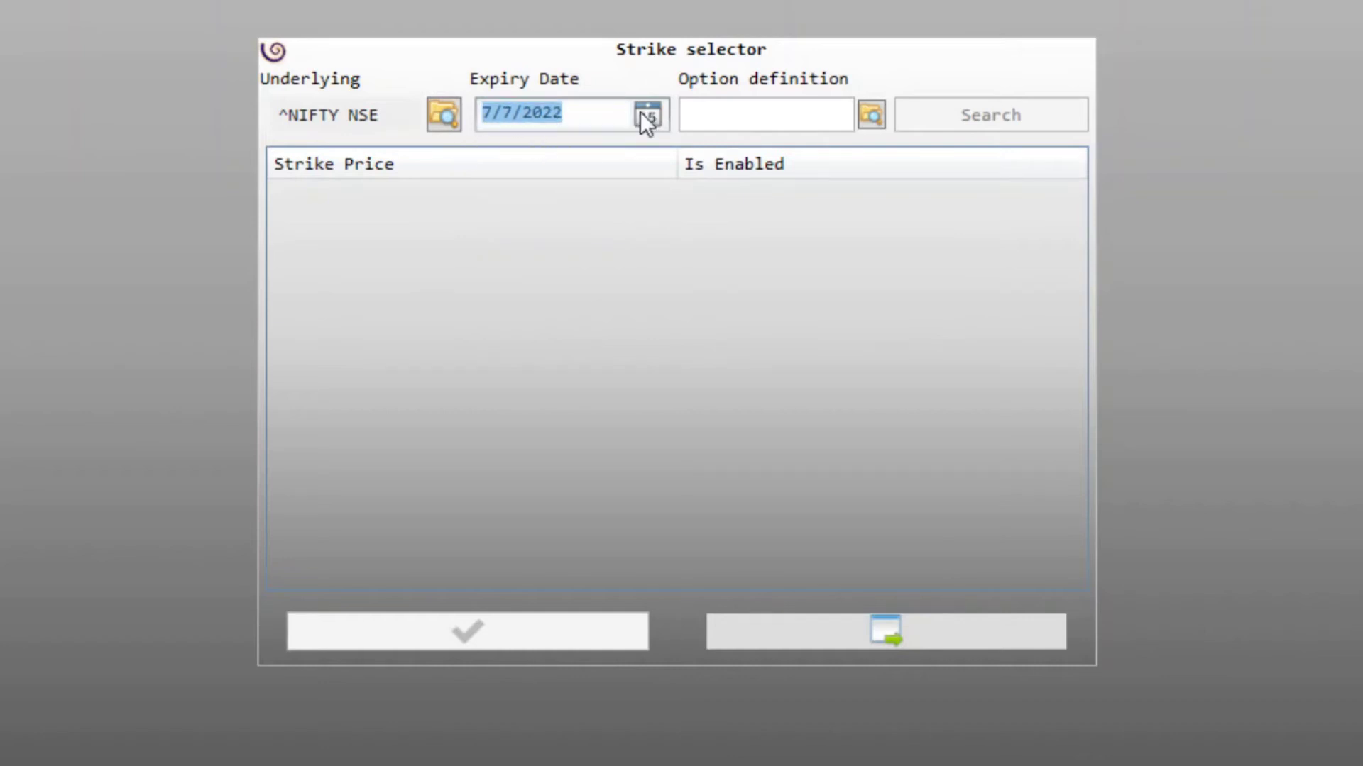
pyautogui.click(646, 113)
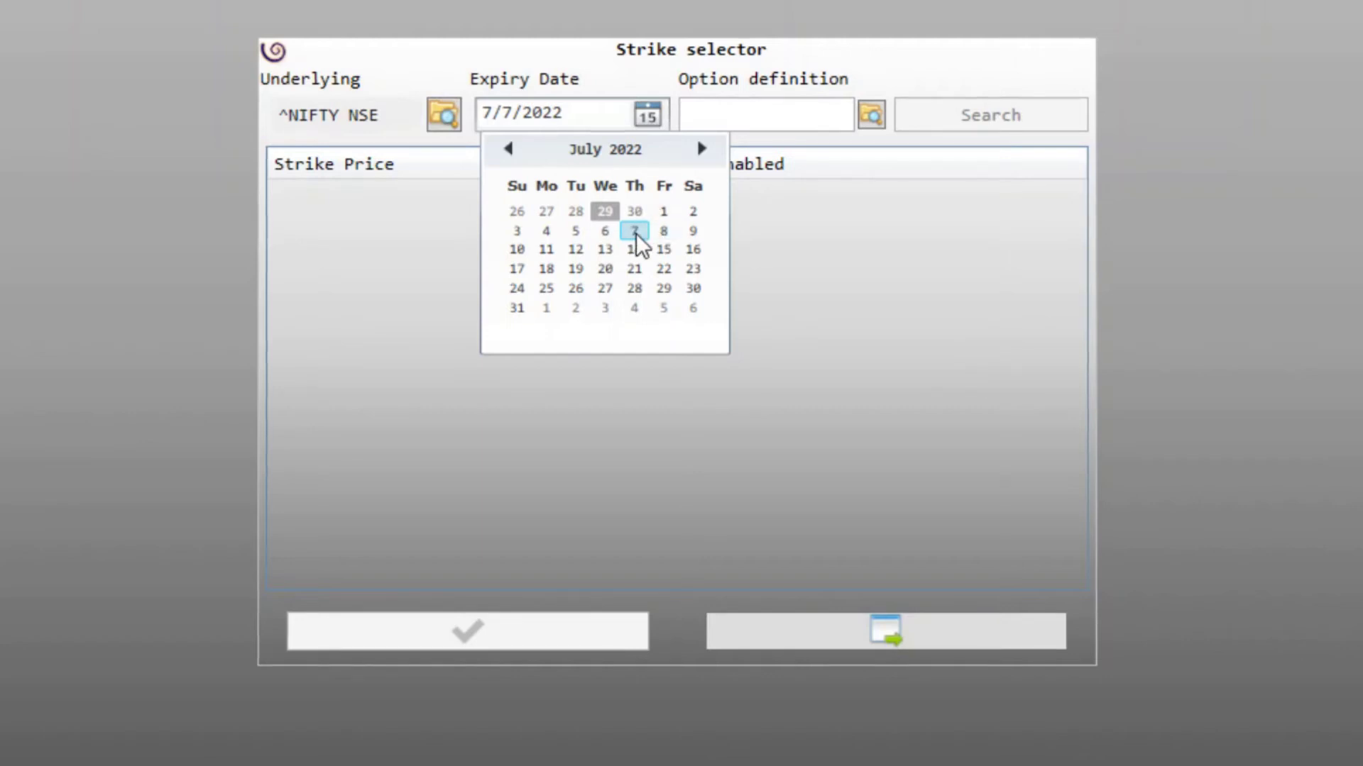
pyautogui.click(636, 233)
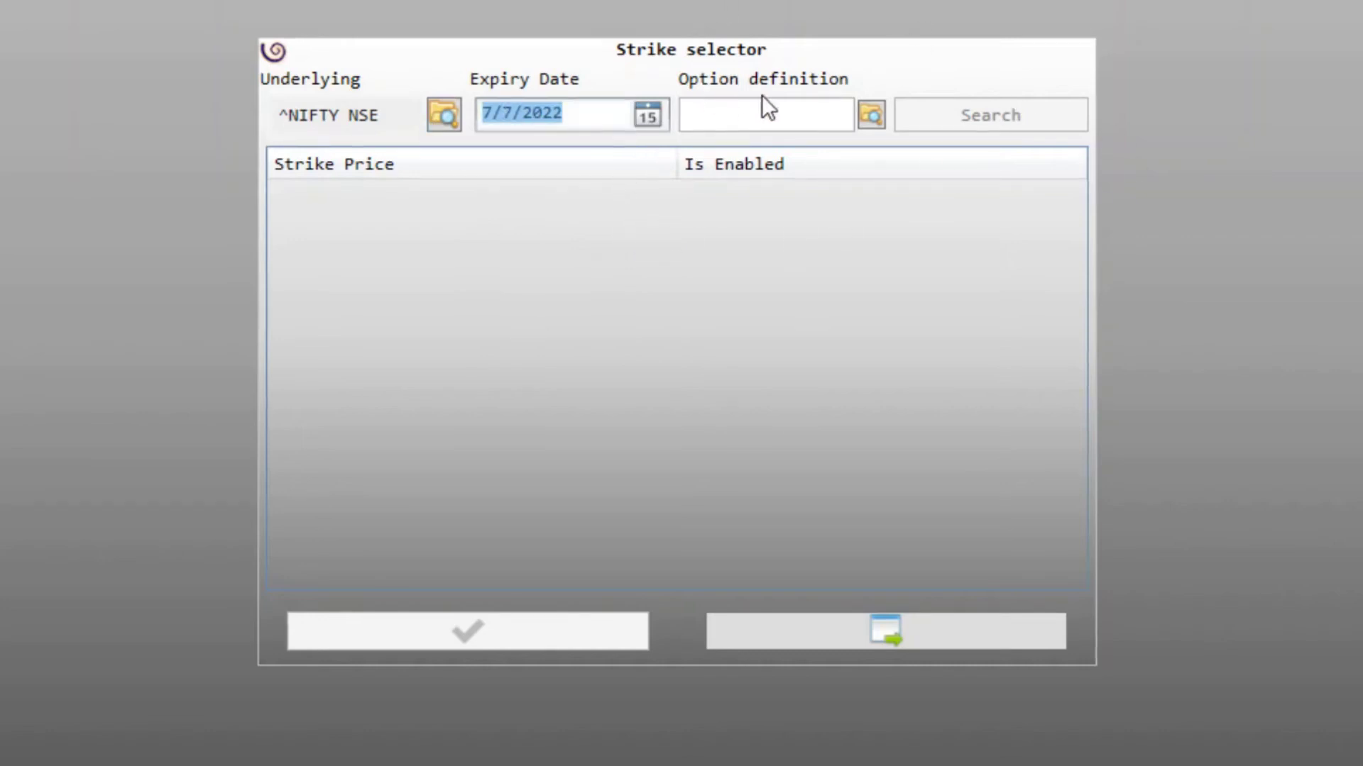
# Step: Choose the weekly NIFTY options on NSE as the option definition and search for the available strikes
pyautogui.click(872, 114)
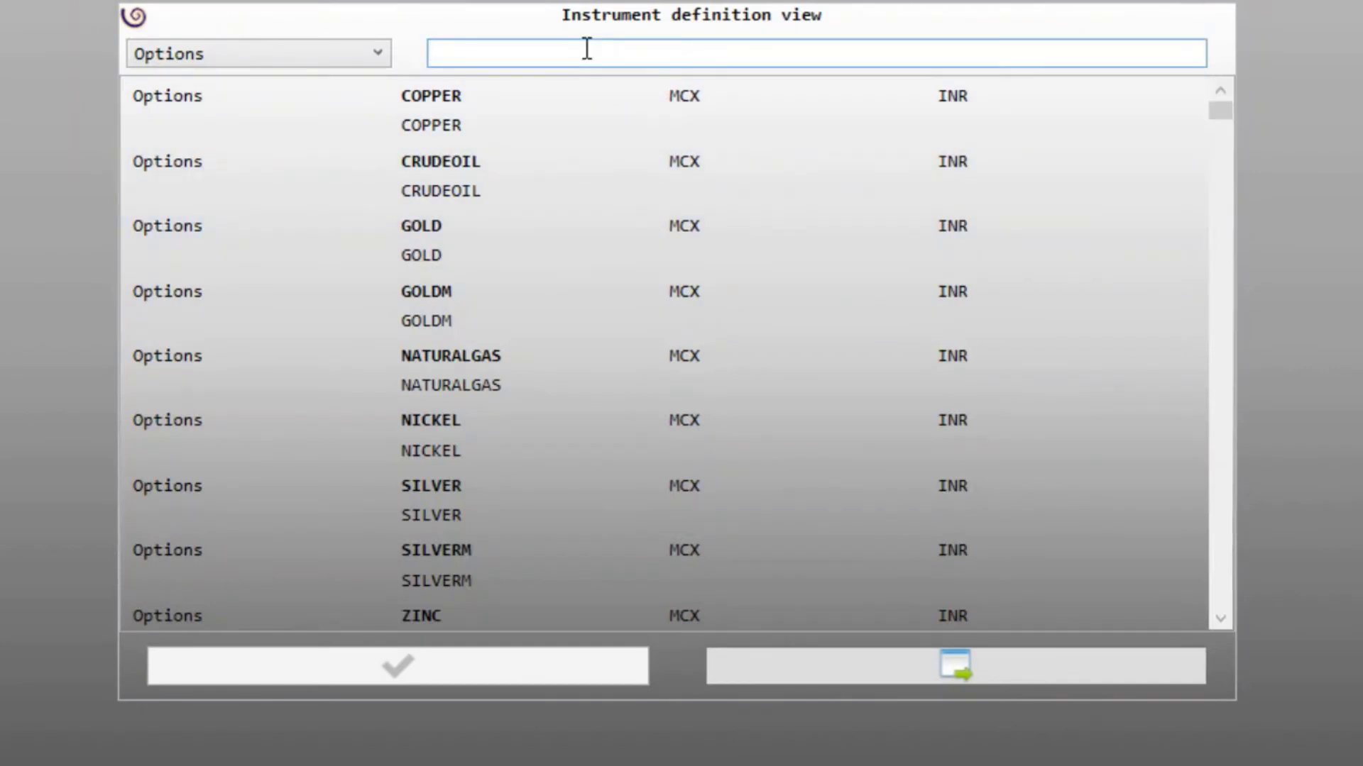
pyautogui.write('nifty')
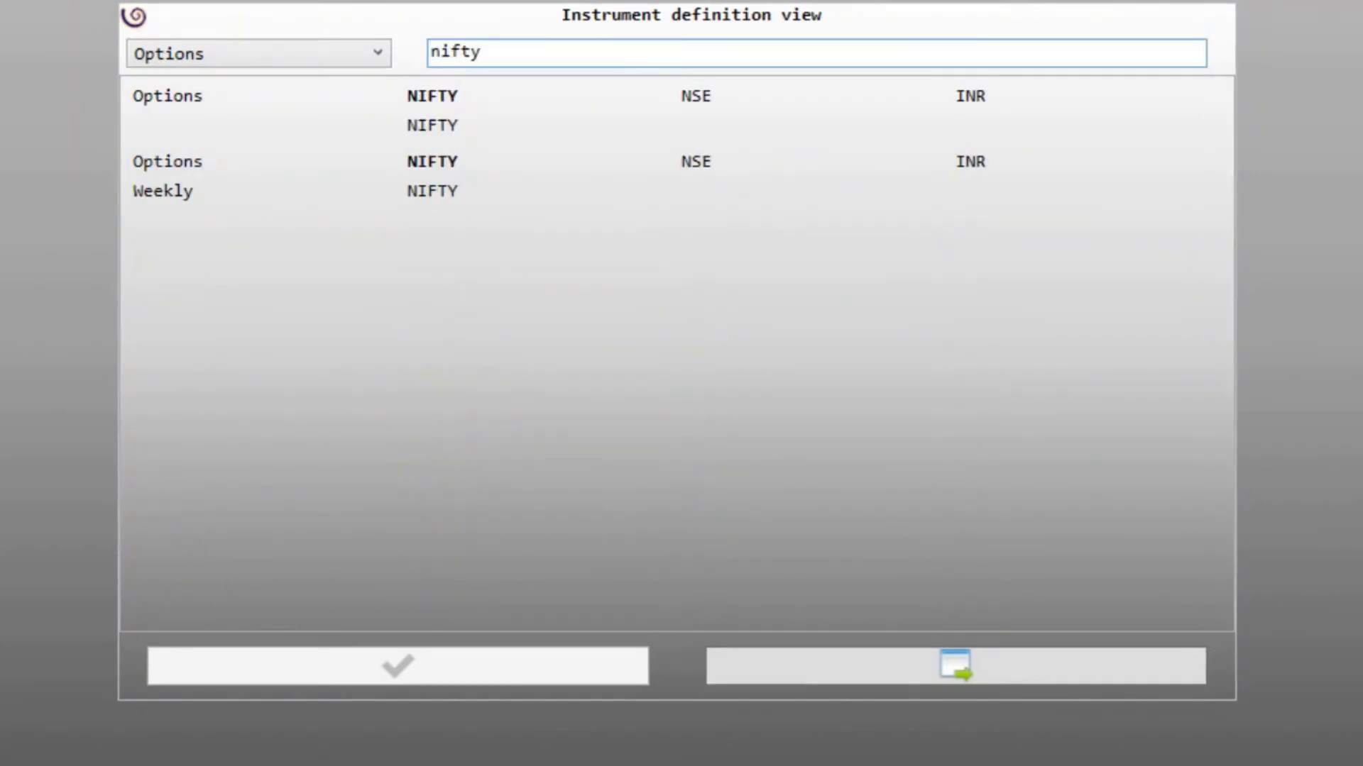
pyautogui.click(161, 172)
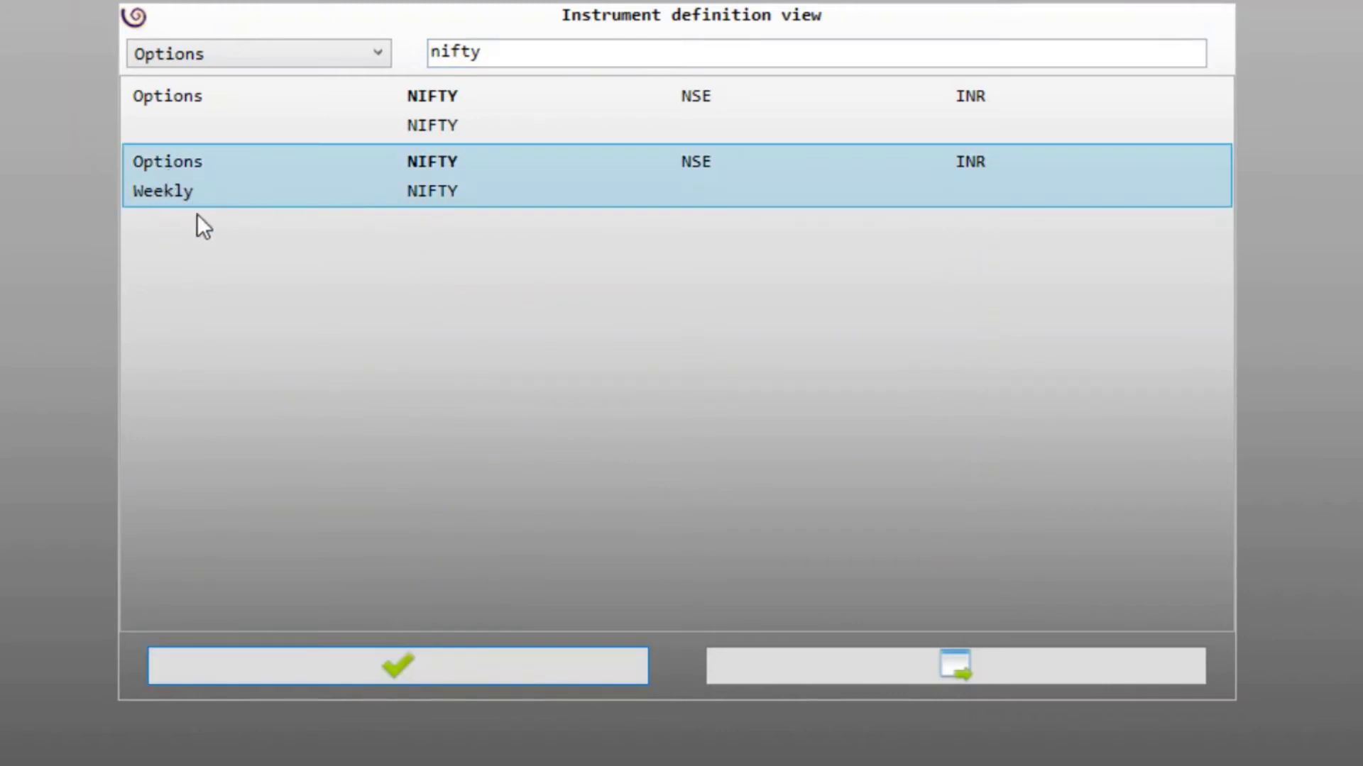
pyautogui.click(379, 674)
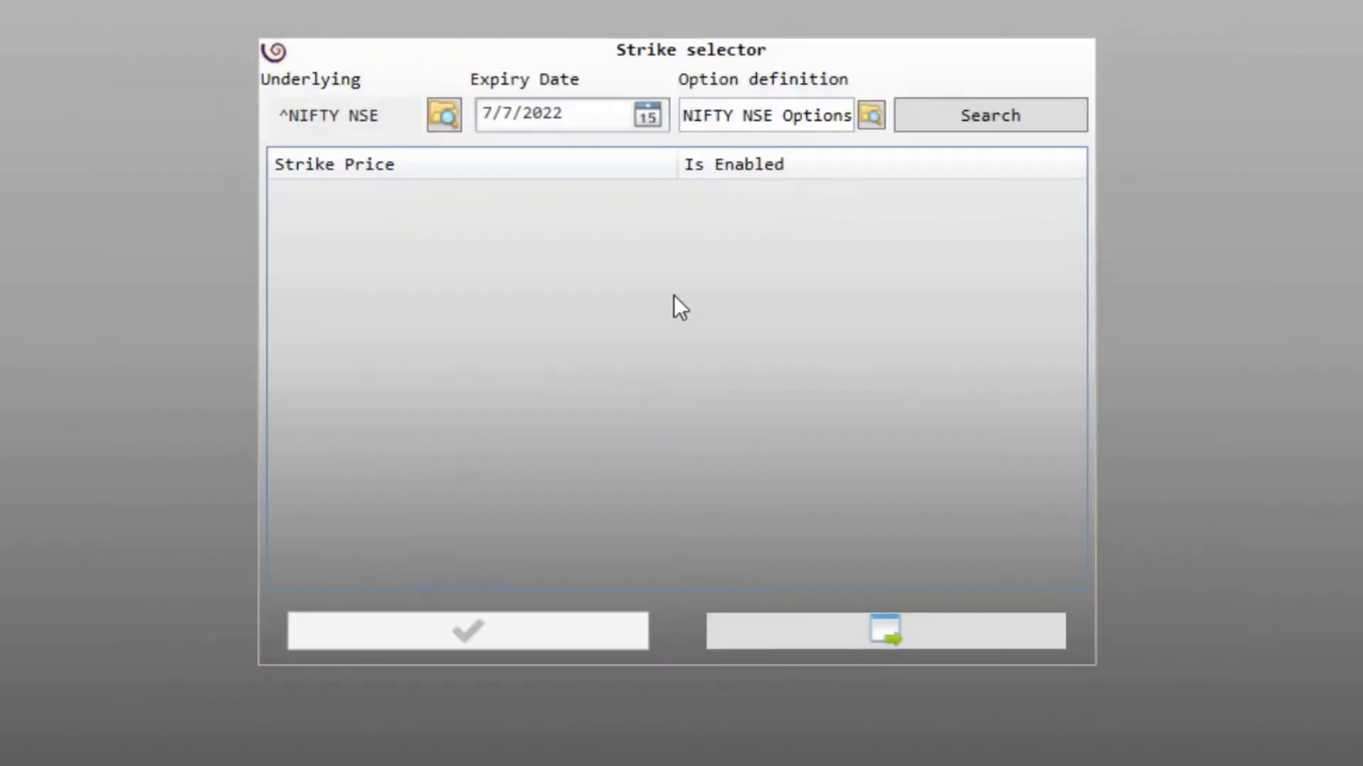
pyautogui.click(968, 115)
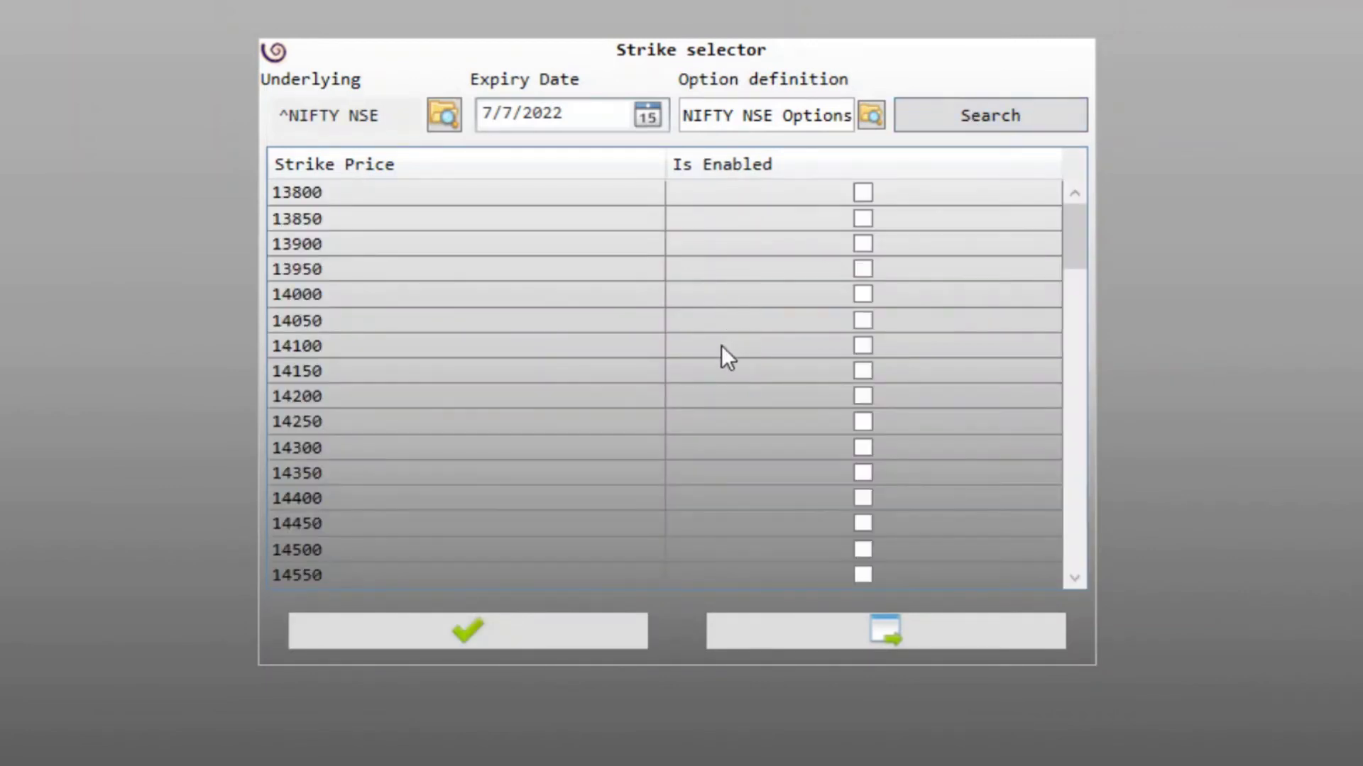
pyautogui.scroll(-12, 721, 345)
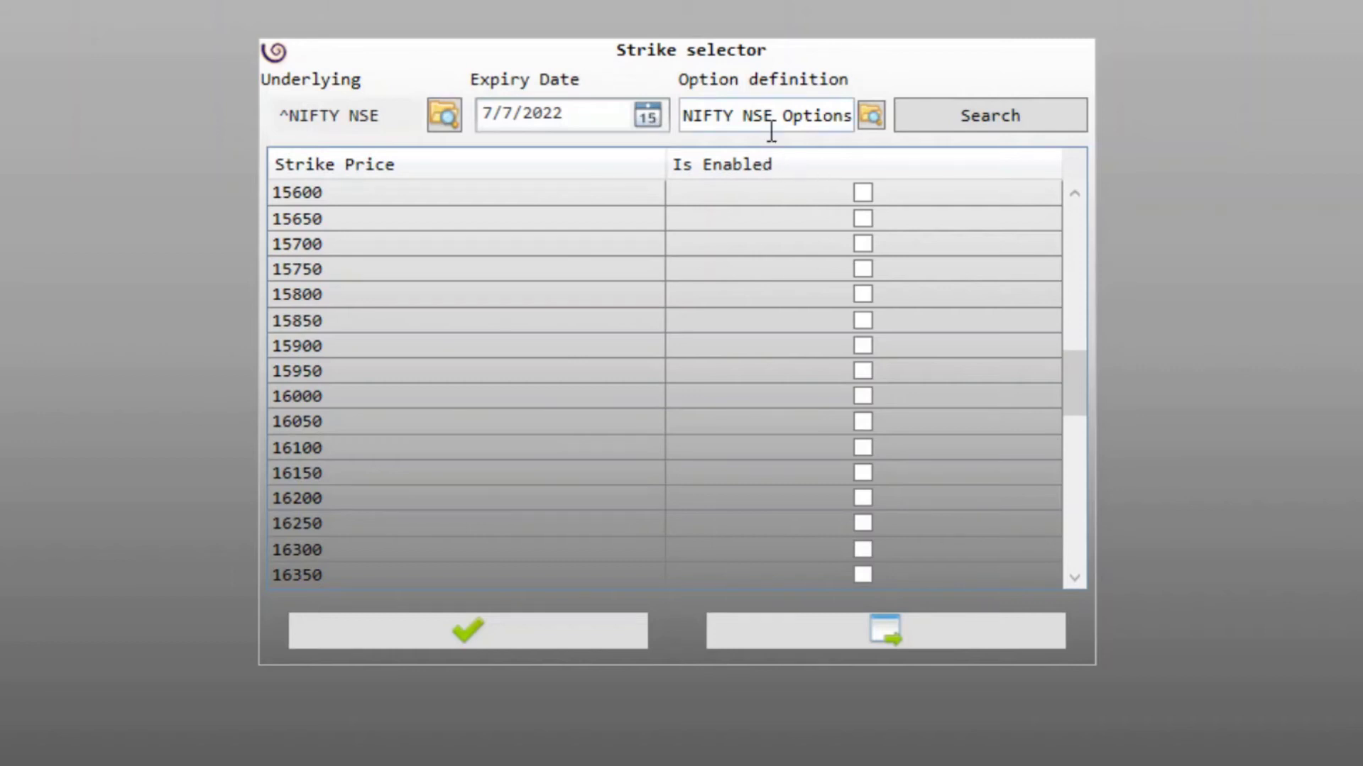
# Step: Set the expiry date to 7/6/2022 and search again for the option strikes
pyautogui.click(646, 119)
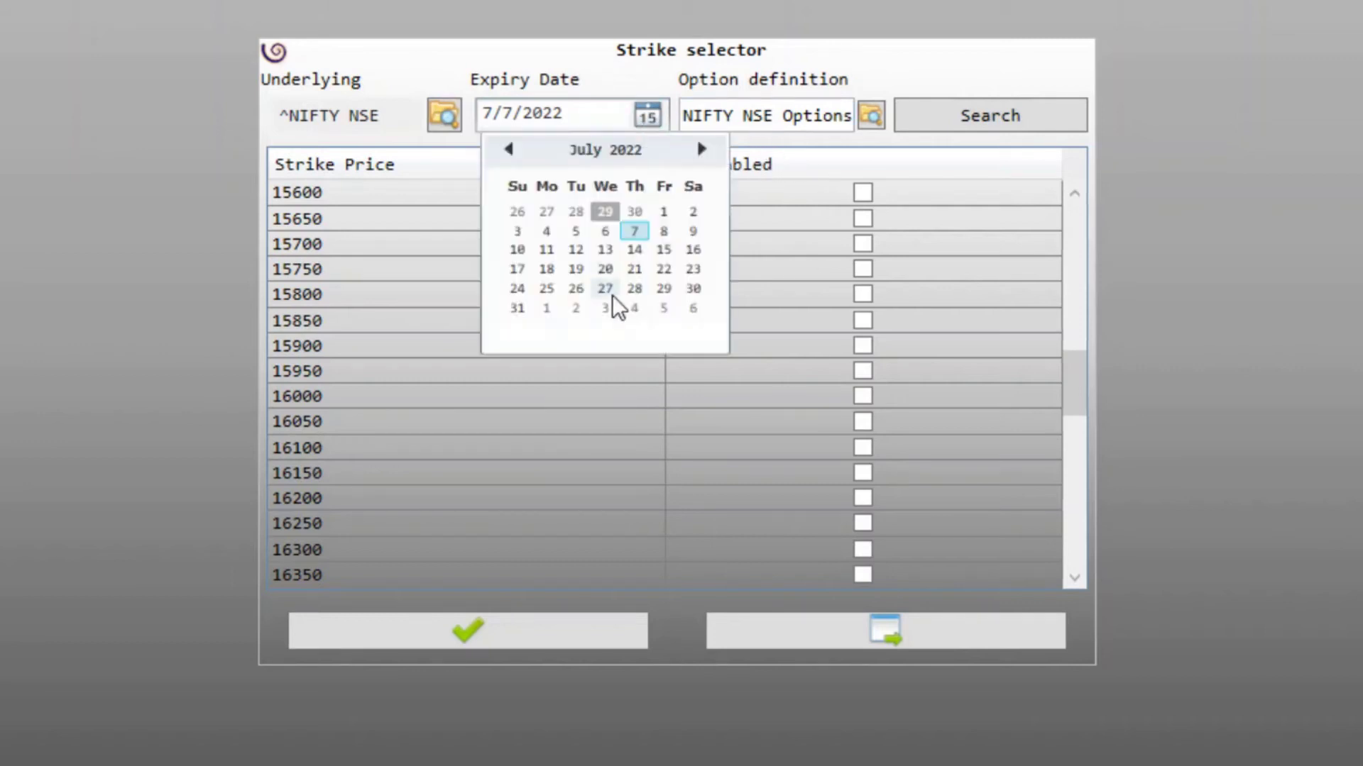
pyautogui.click(604, 233)
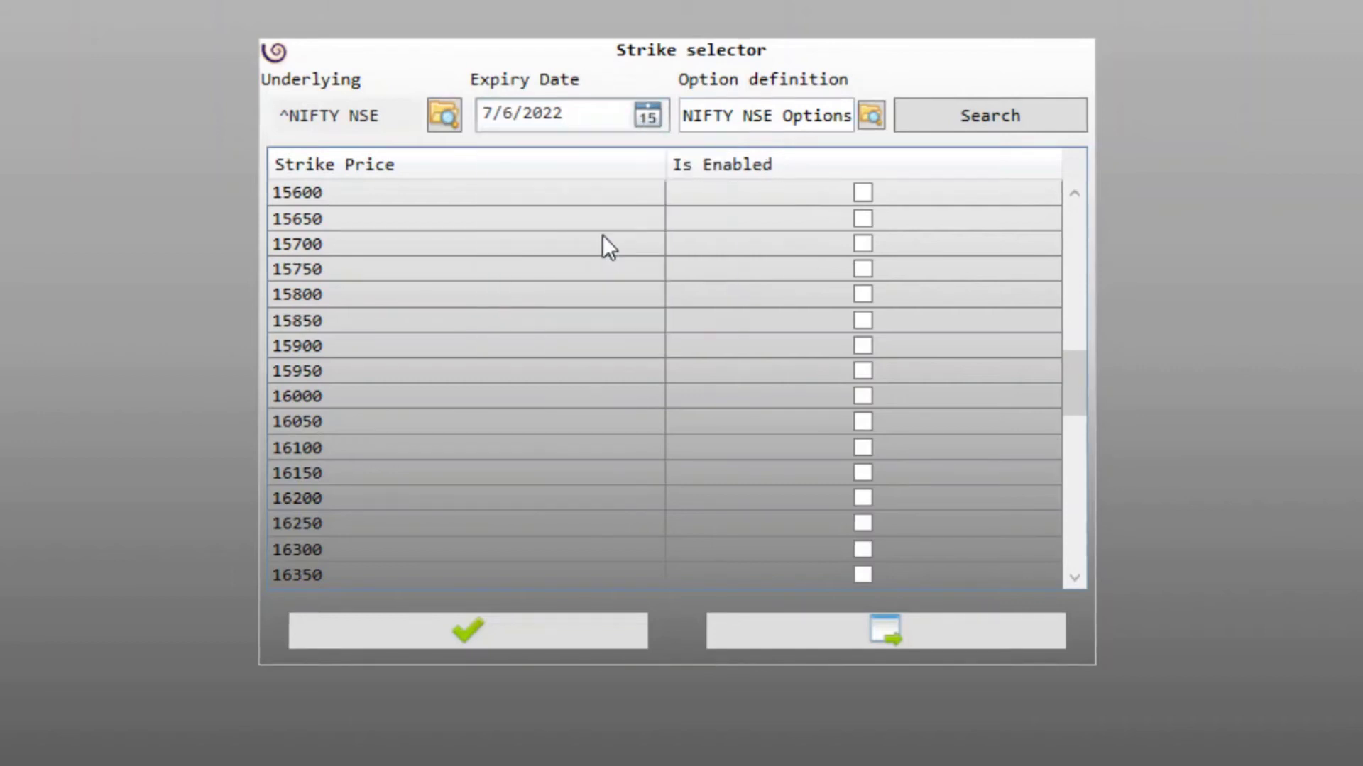
pyautogui.click(991, 116)
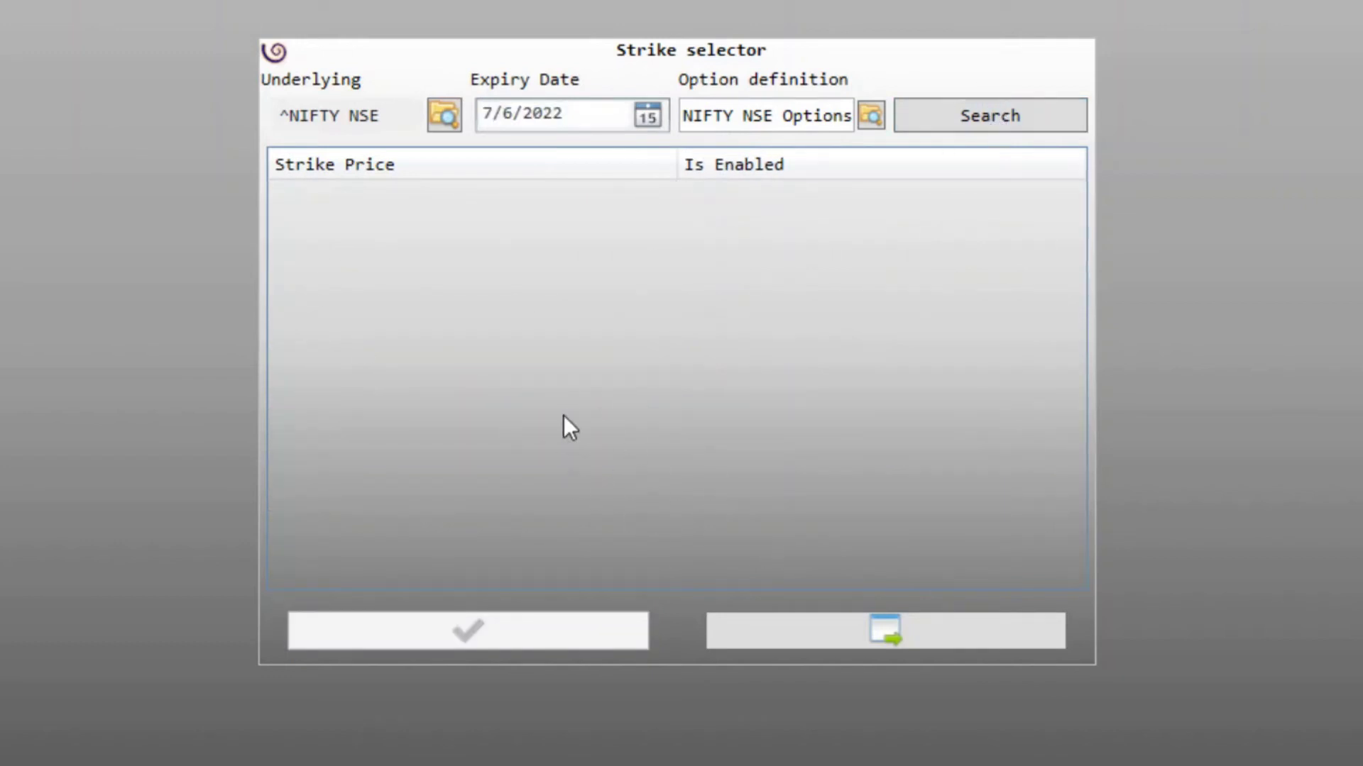
pyautogui.click(646, 116)
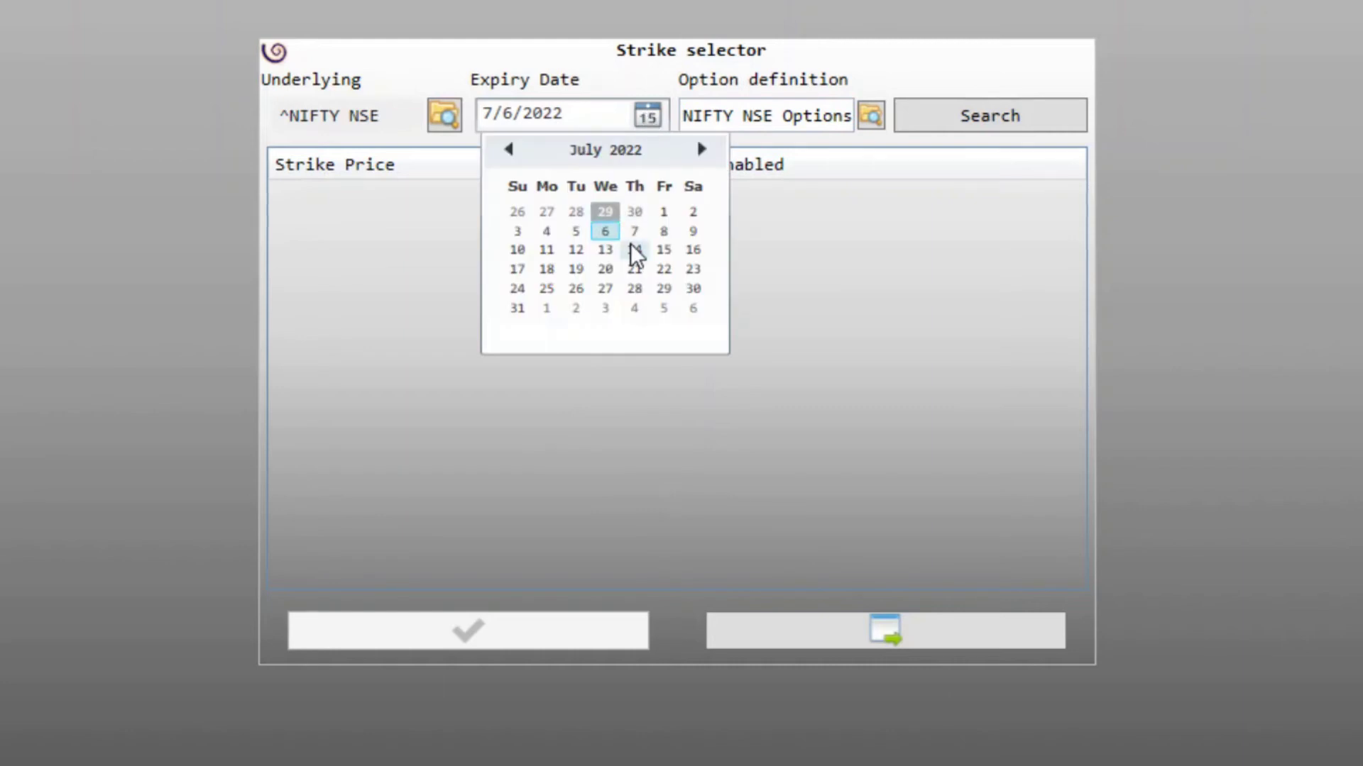
pyautogui.click(832, 234)
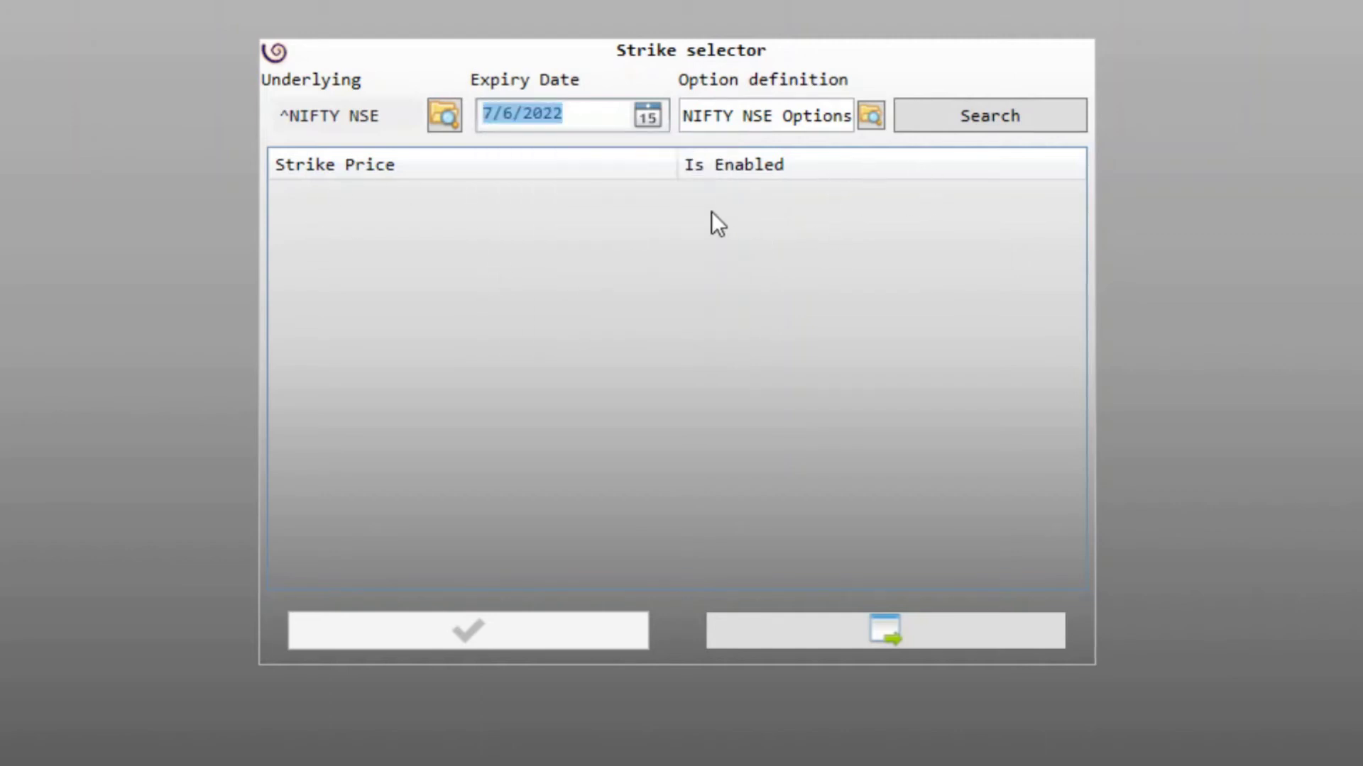
# Step: Change the option definition to the non-weekly NIFTY options on NSE and search for the strikes
pyautogui.click(872, 116)
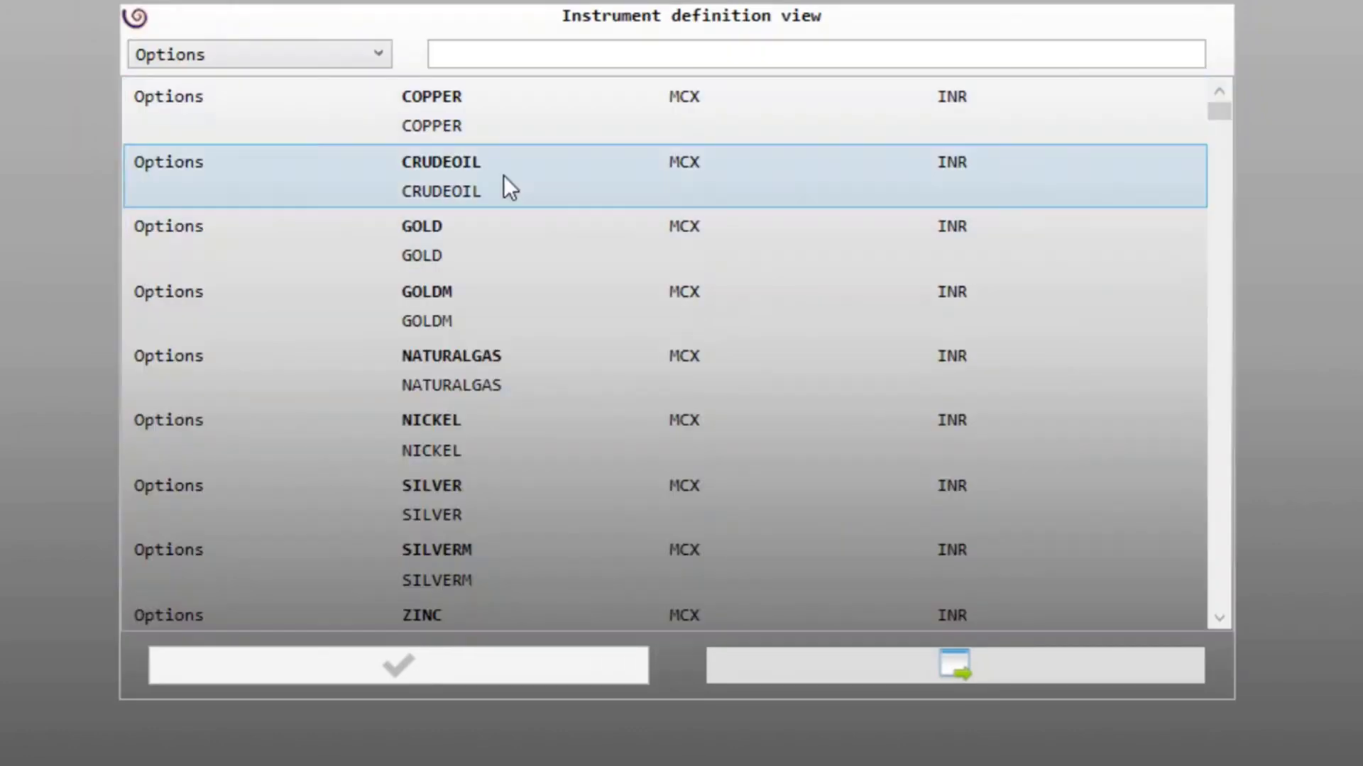
pyautogui.click(531, 55)
pyautogui.write('nifty')
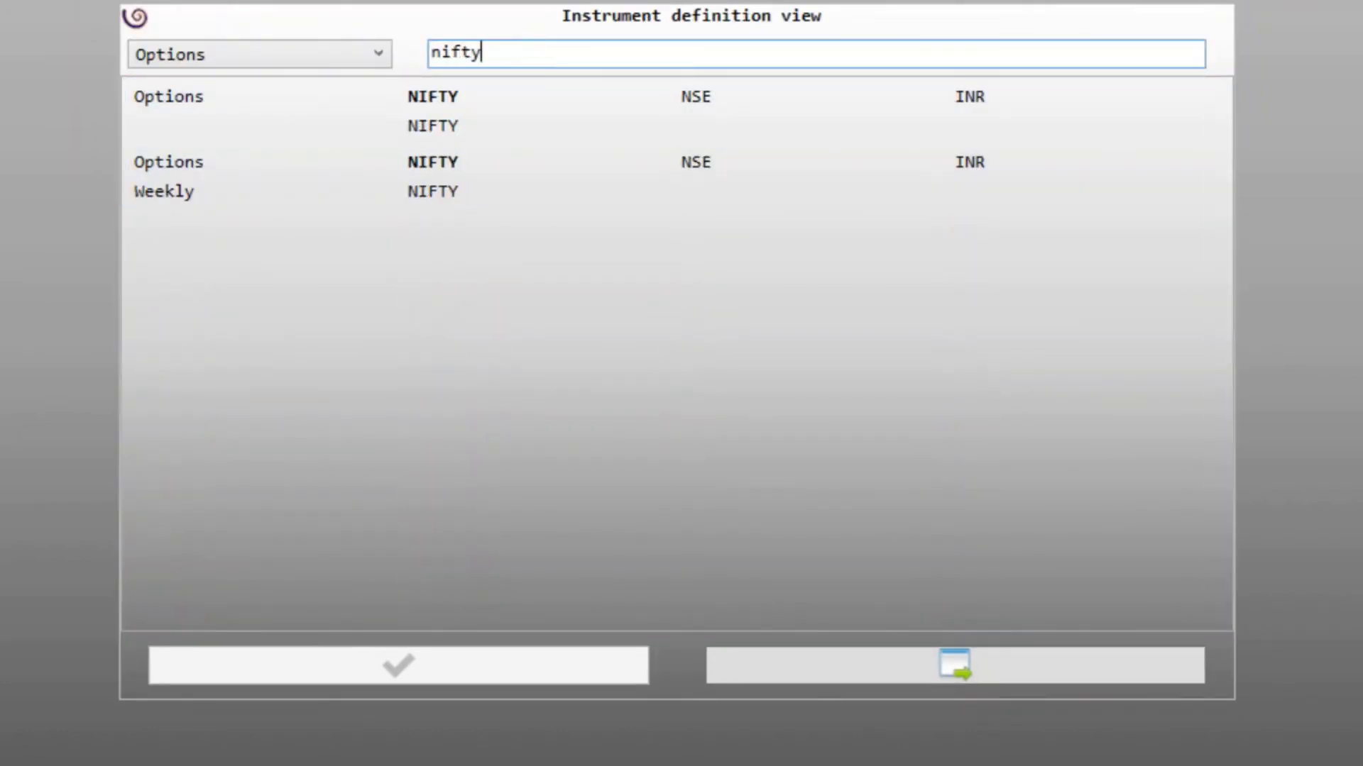
pyautogui.click(266, 149)
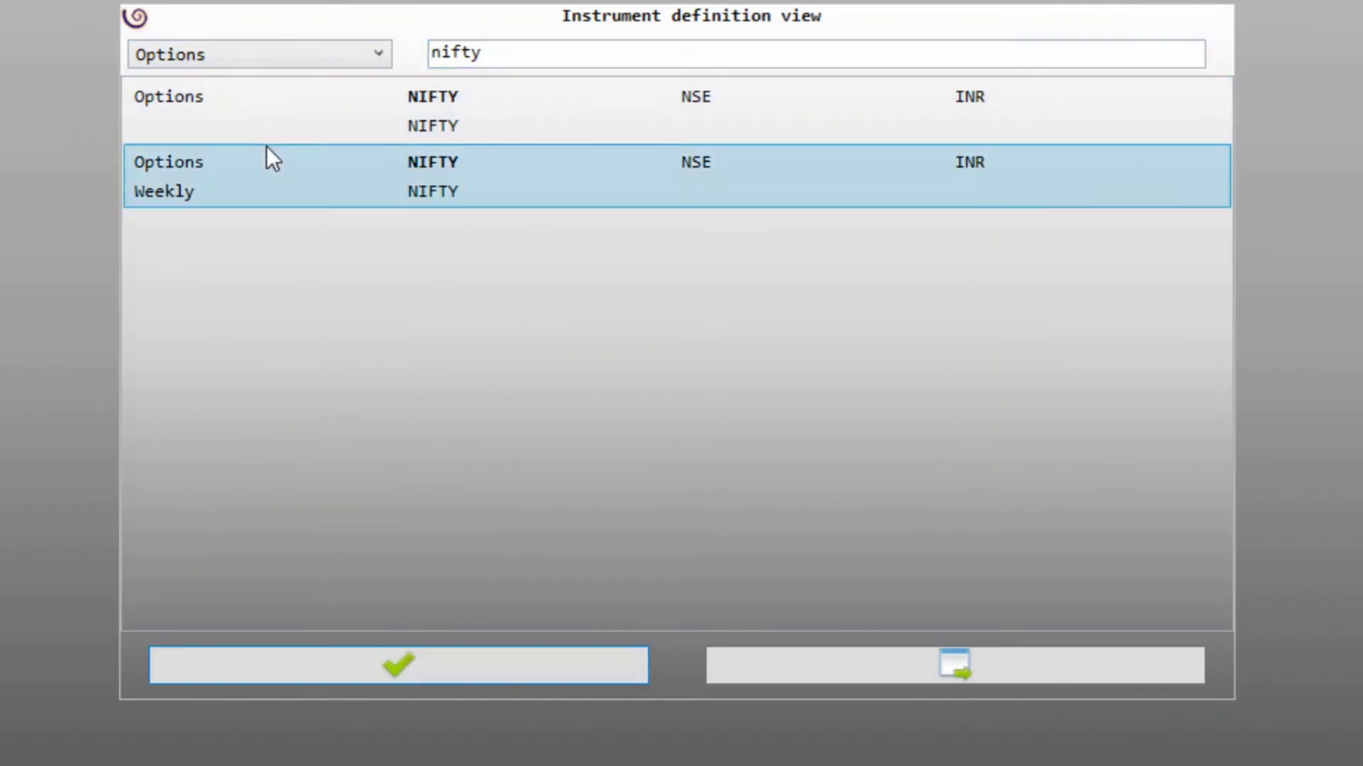
pyautogui.click(284, 103)
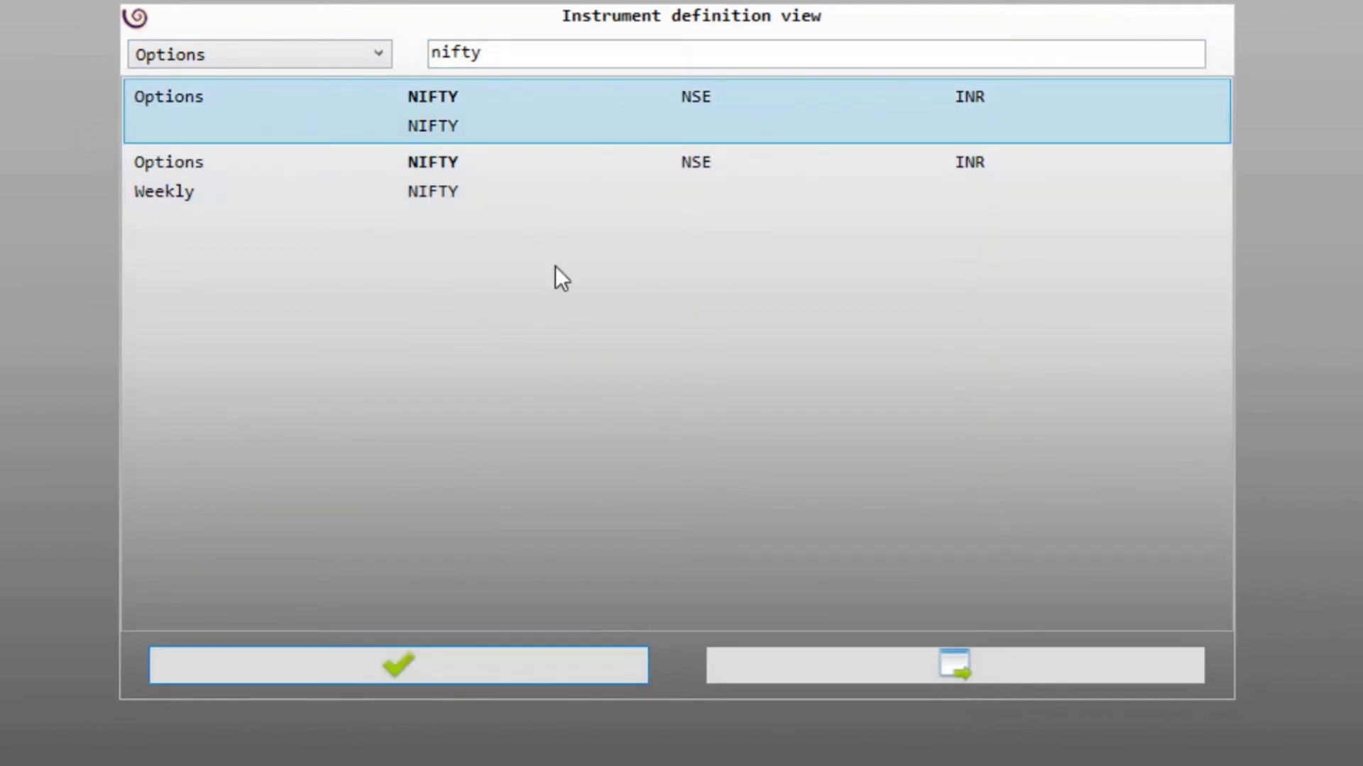
pyautogui.click(429, 671)
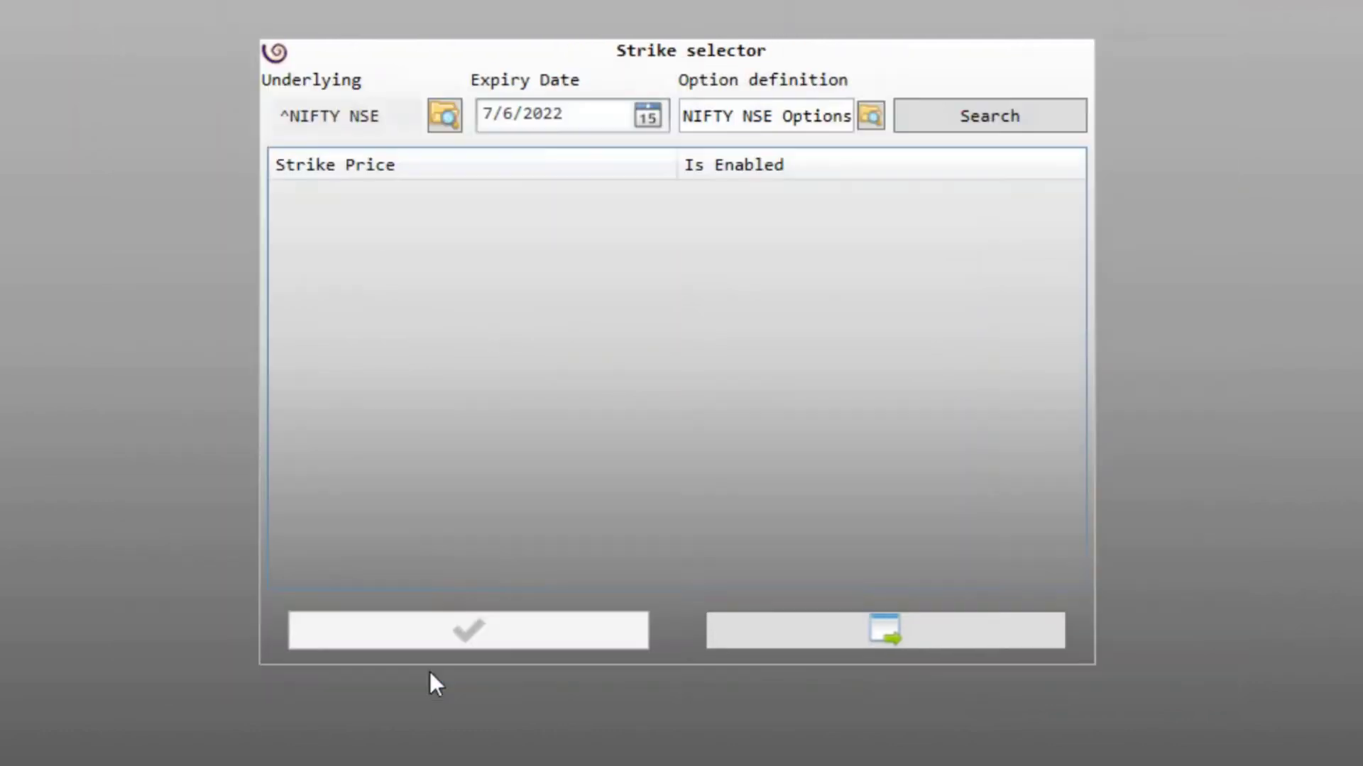
pyautogui.click(1011, 113)
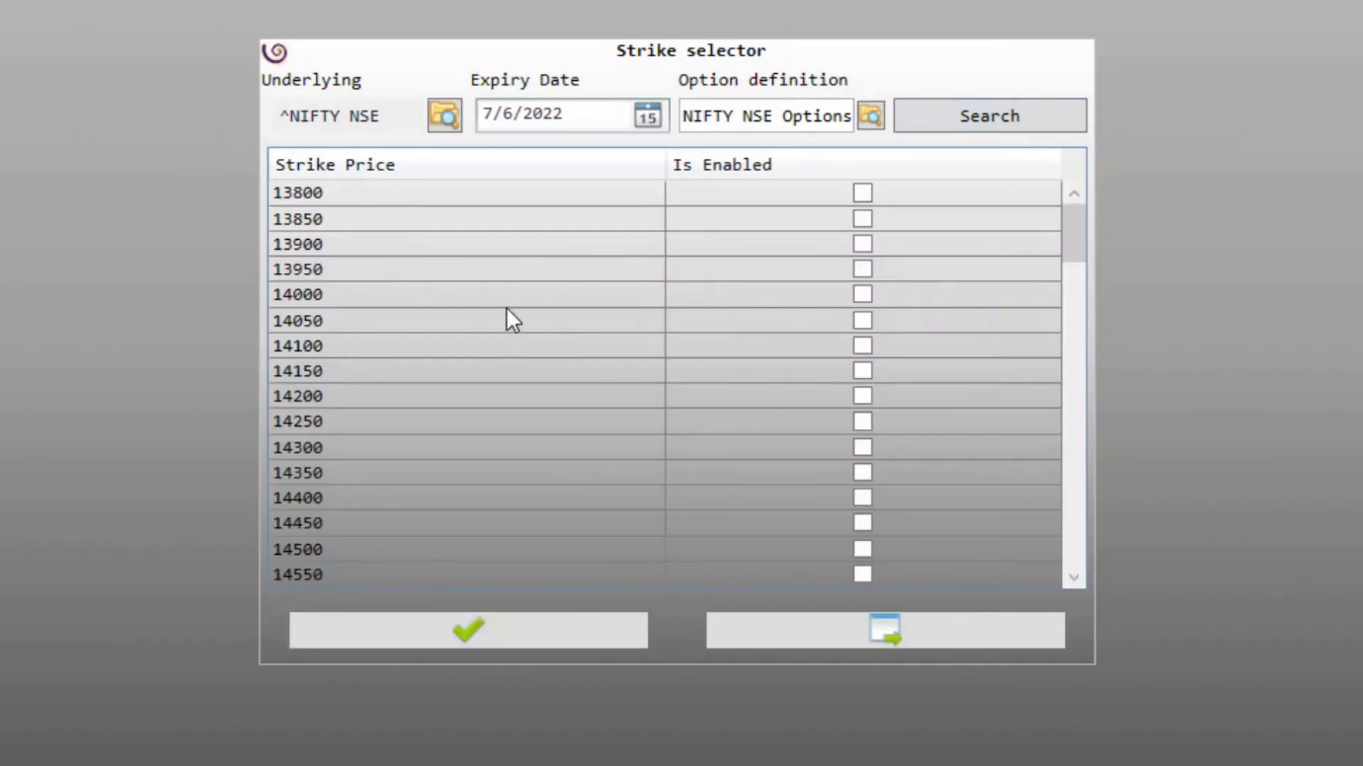
# Step: Enable the 15700, 15800 and 15900 strikes and load them into the option chain
pyautogui.scroll(-4, 504, 310)
pyautogui.scroll(-1, 412, 327)
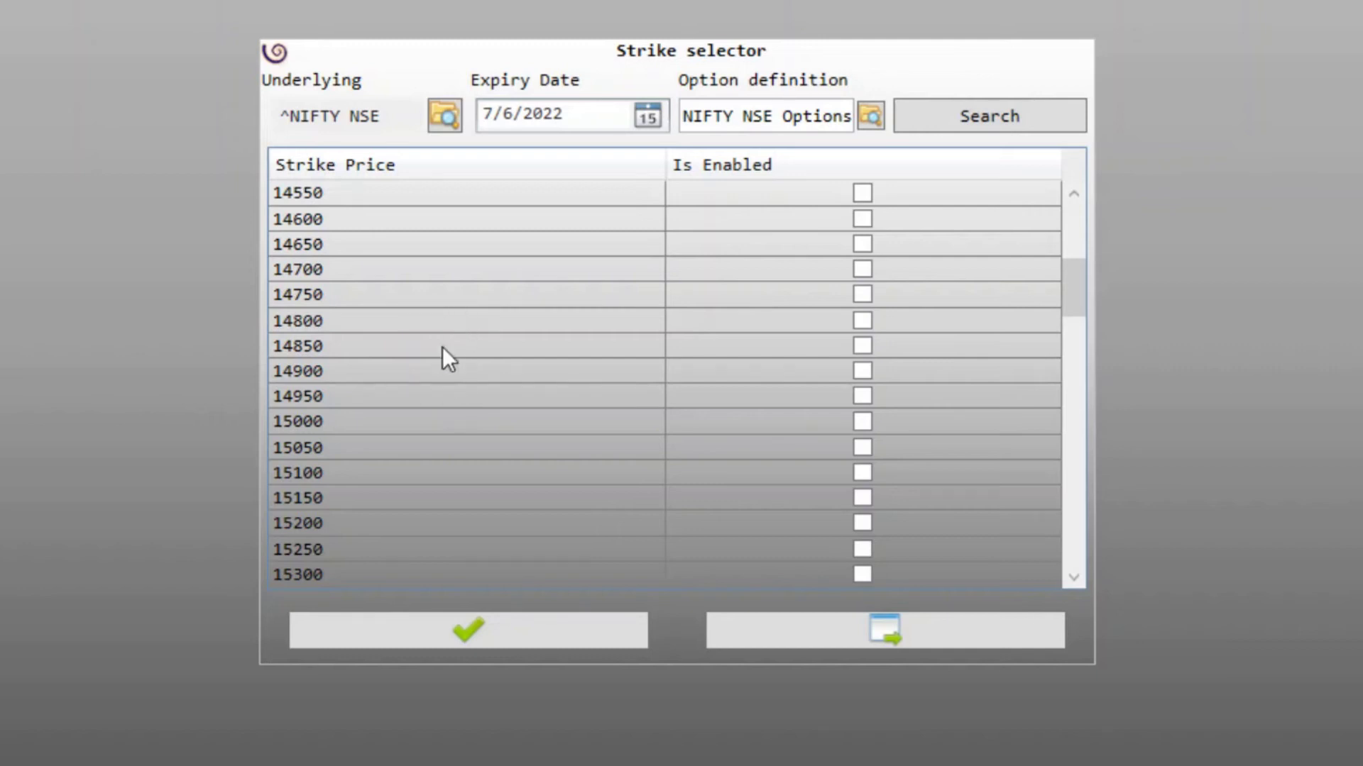
pyautogui.scroll(-3, 454, 390)
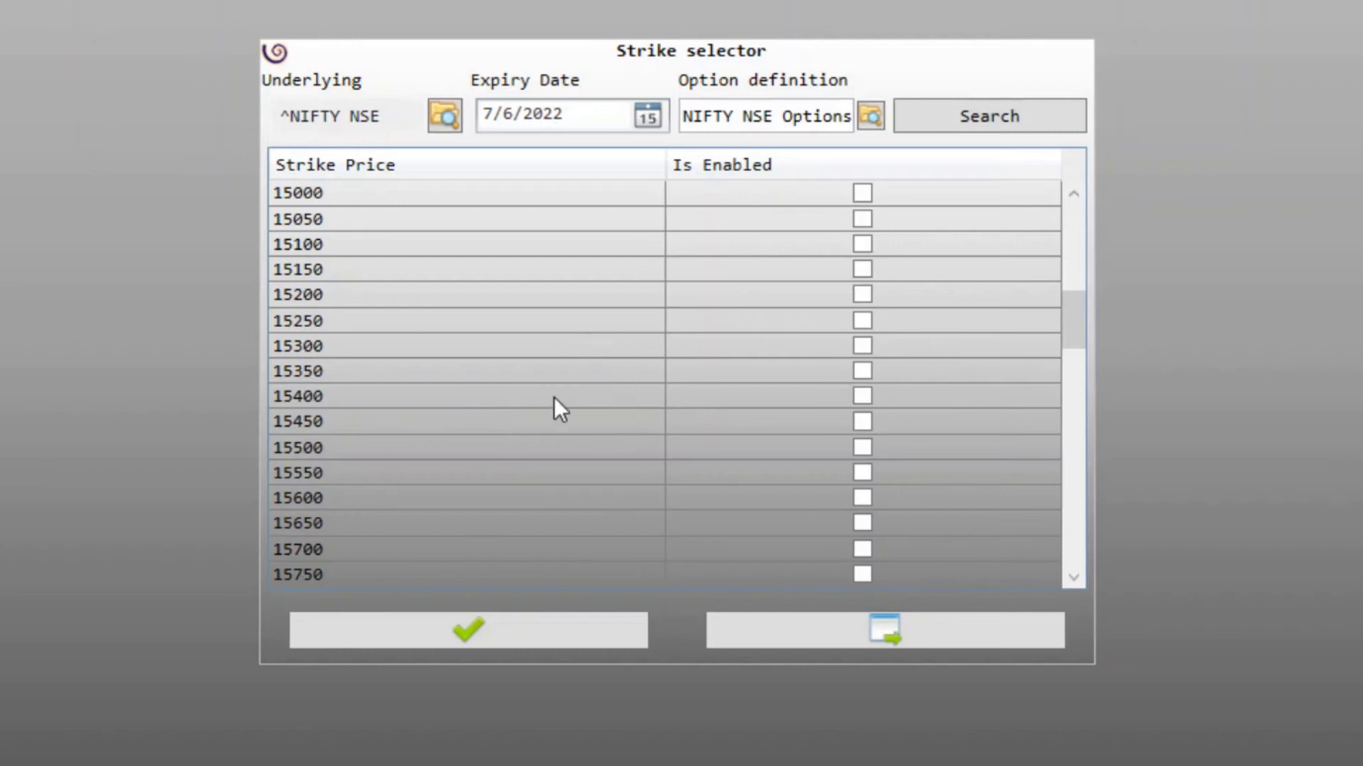
pyautogui.scroll(-2, 554, 398)
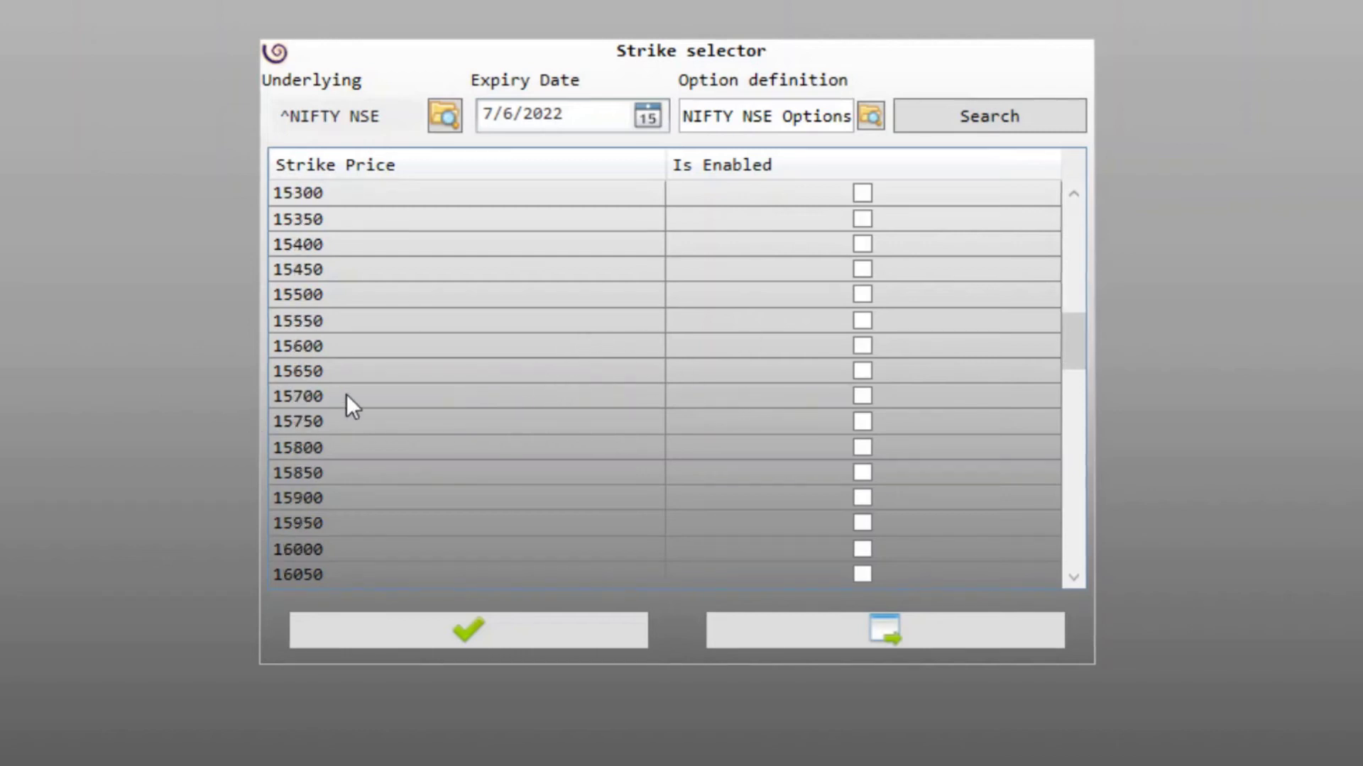
pyautogui.click(346, 396)
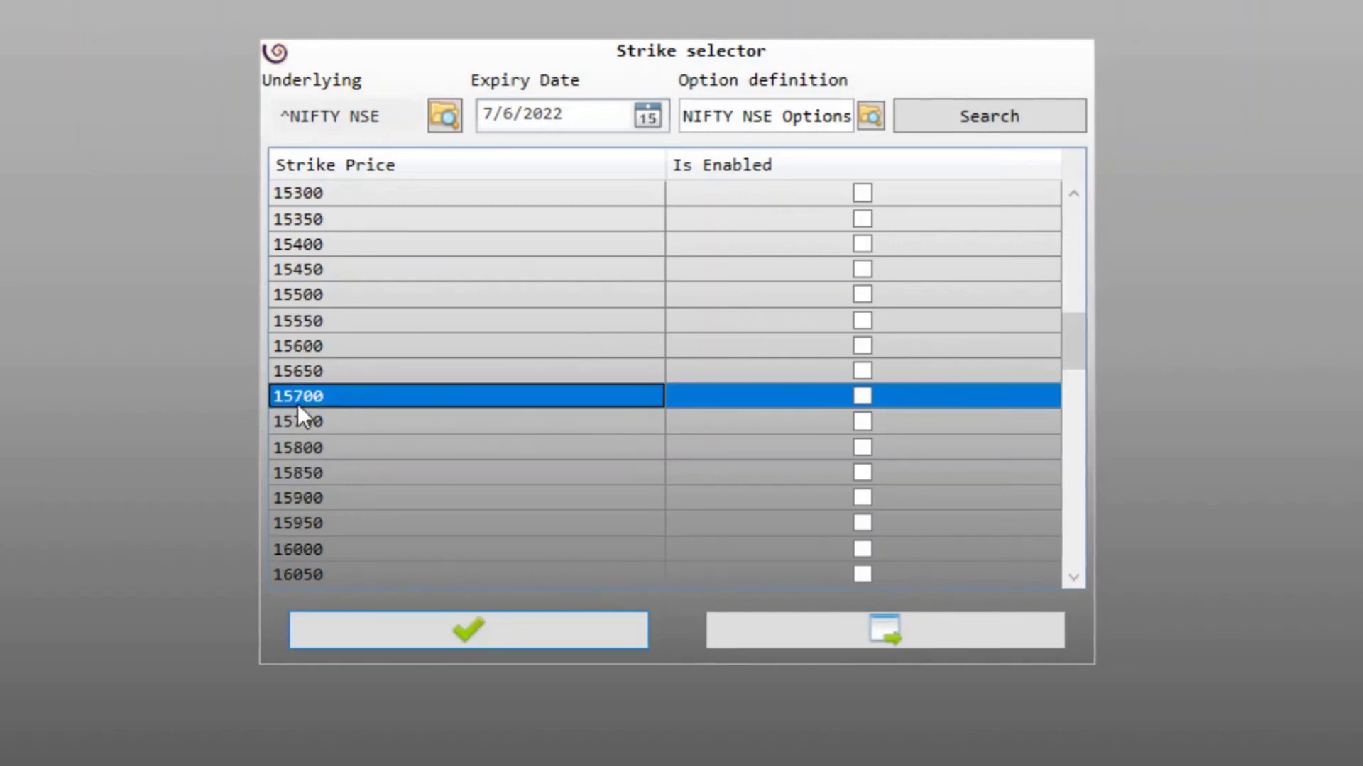
pyautogui.click(863, 395)
pyautogui.click(859, 443)
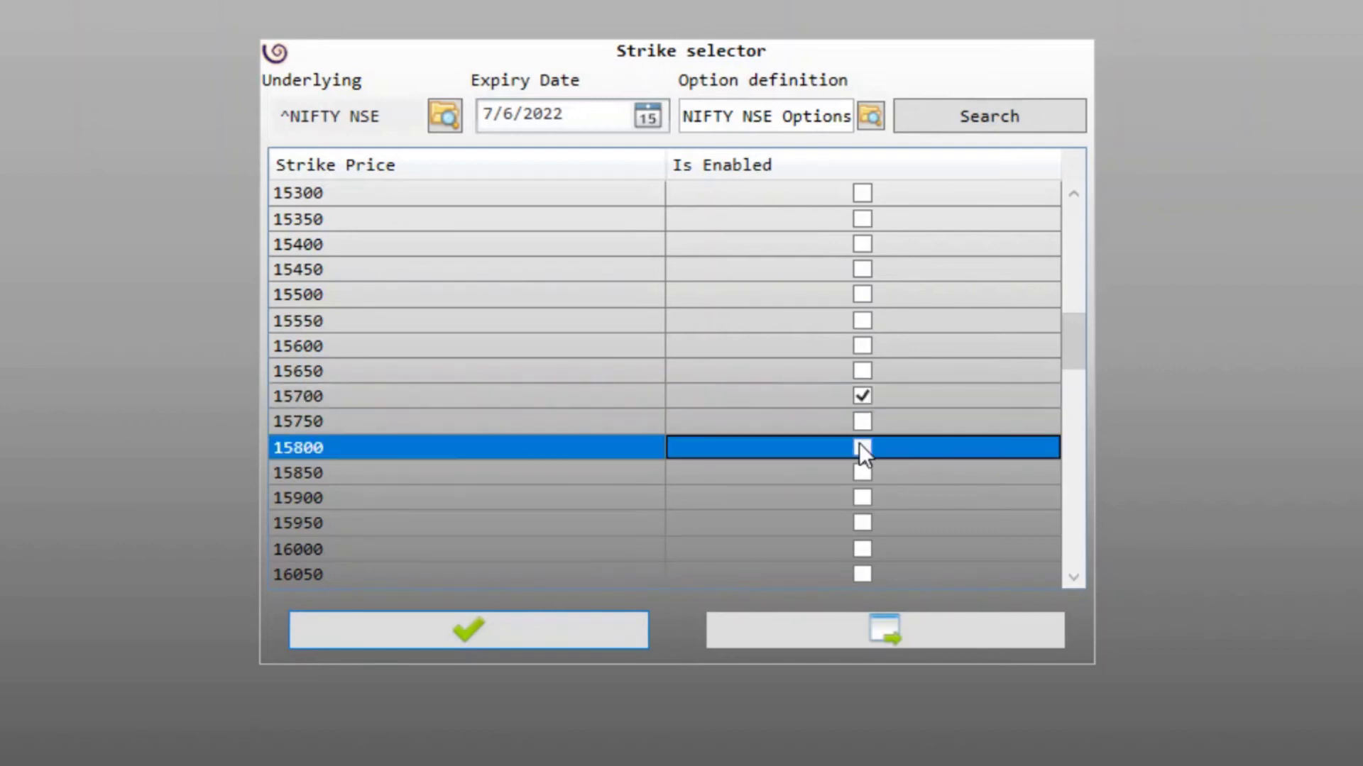
pyautogui.click(858, 497)
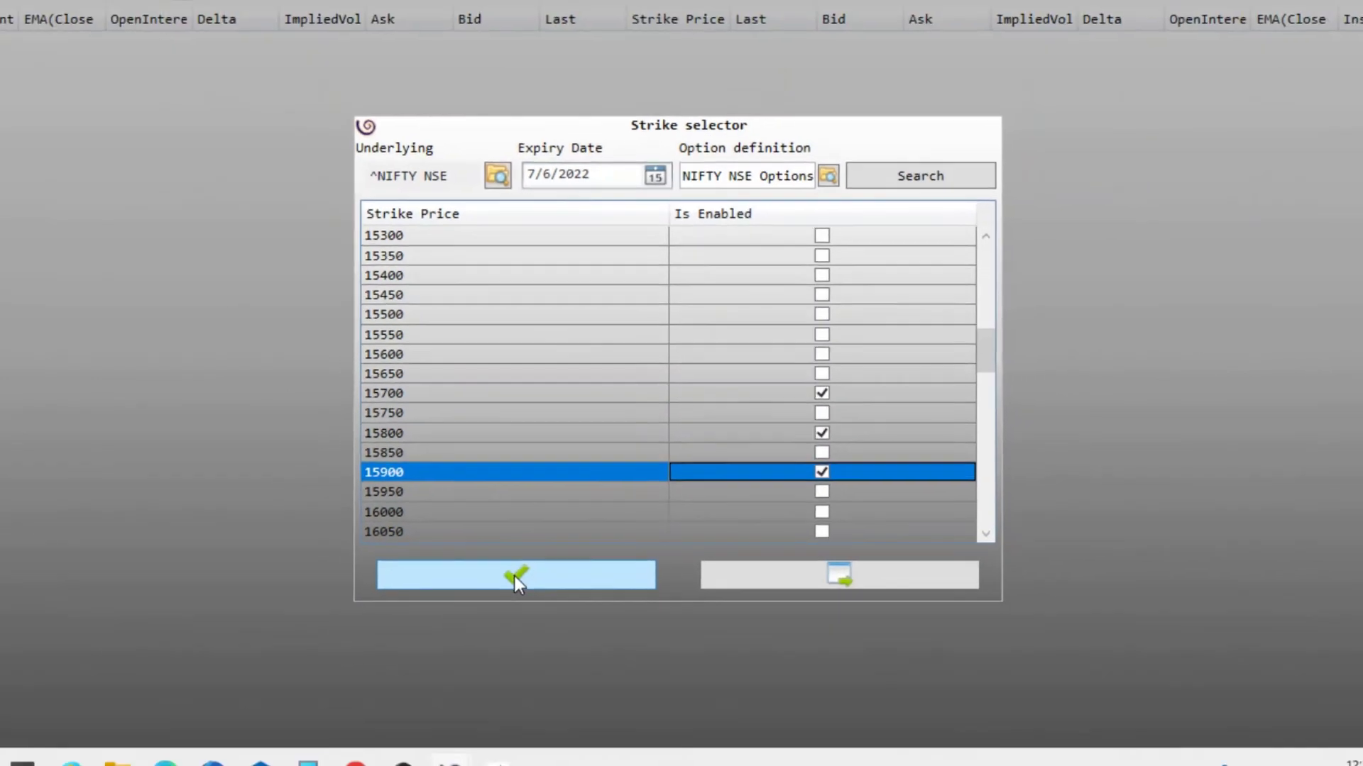
pyautogui.click(514, 576)
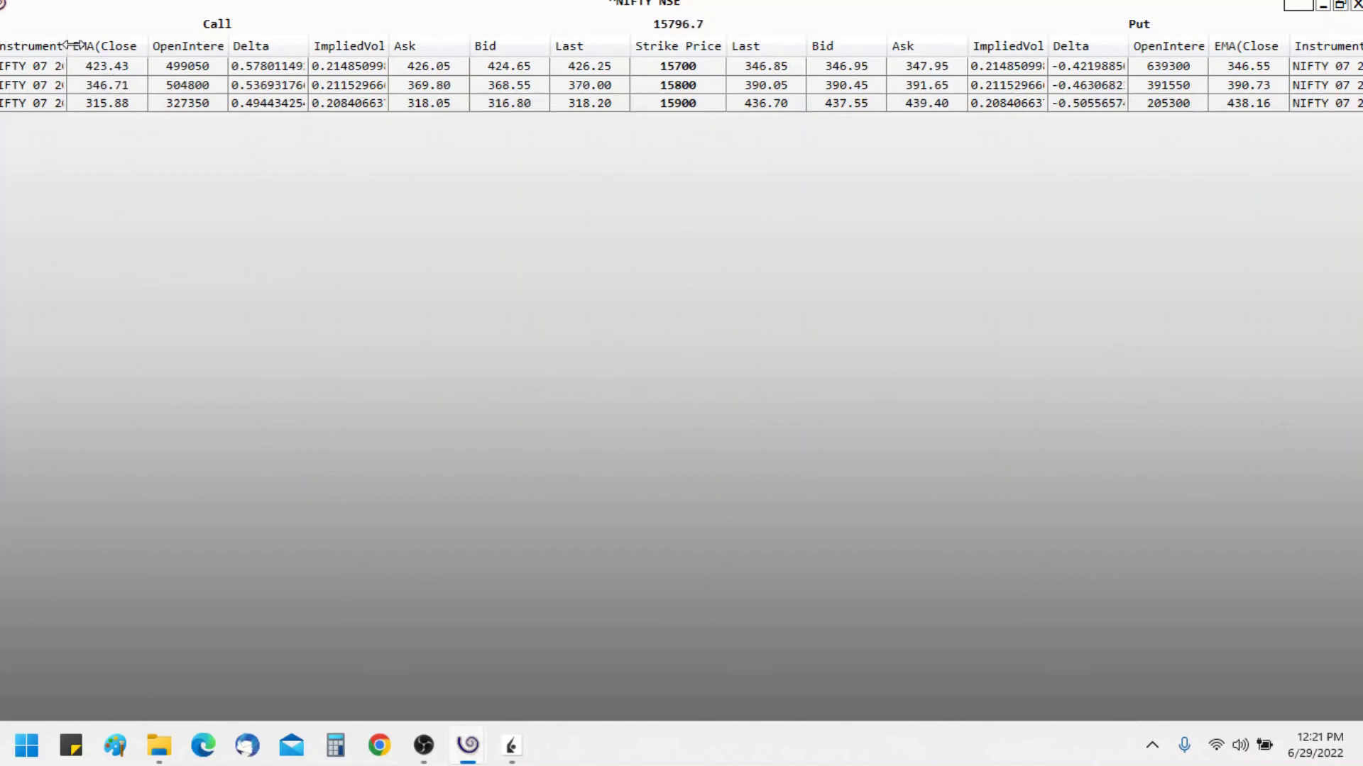
# Step: Widen the call-side Instrument column to show full contract names, and restore the maximized option chain window to its smaller size
pyautogui.moveTo(68, 44); pyautogui.dragTo(174, 45)
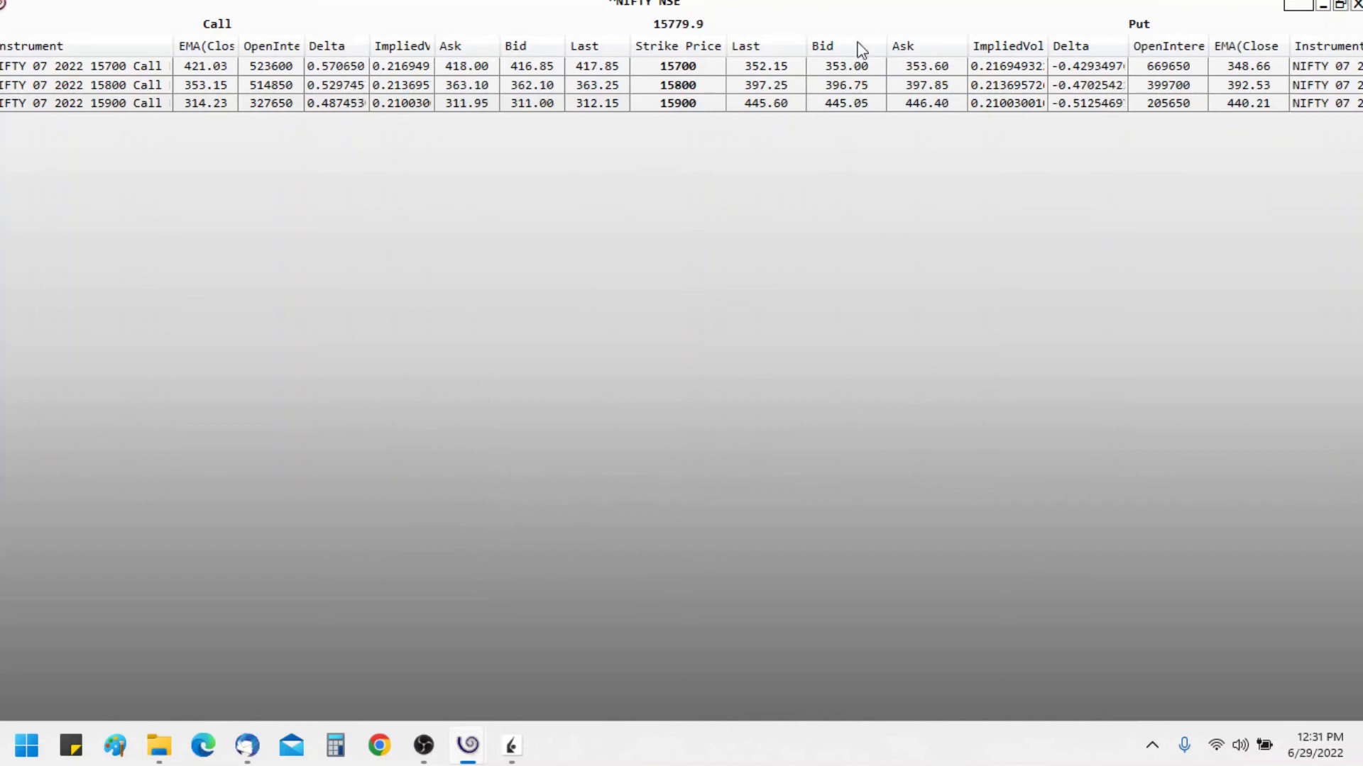
pyautogui.click(1339, 6)
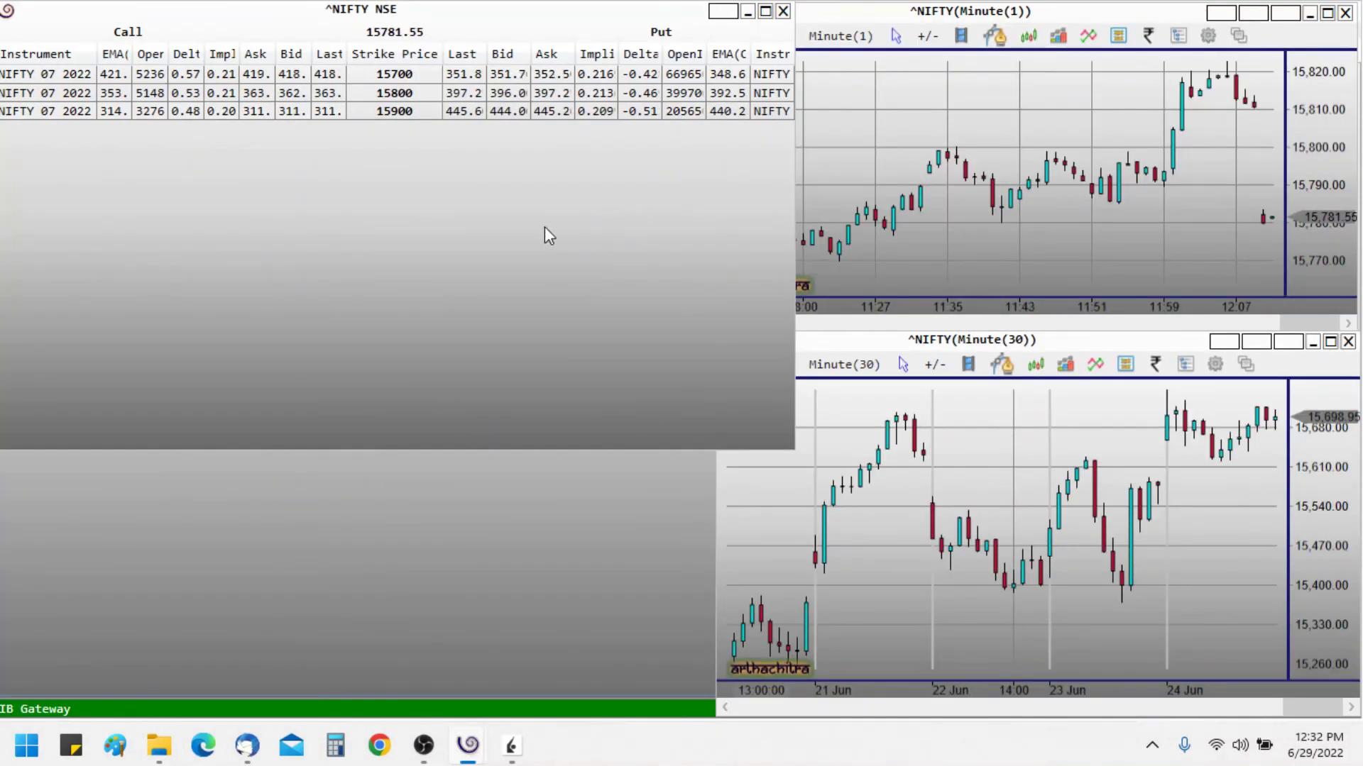
# Step: Link the option chain to the 1-minute and 30-minute NIFTY charts by giving all three windows the pink link color
pyautogui.click(723, 12)
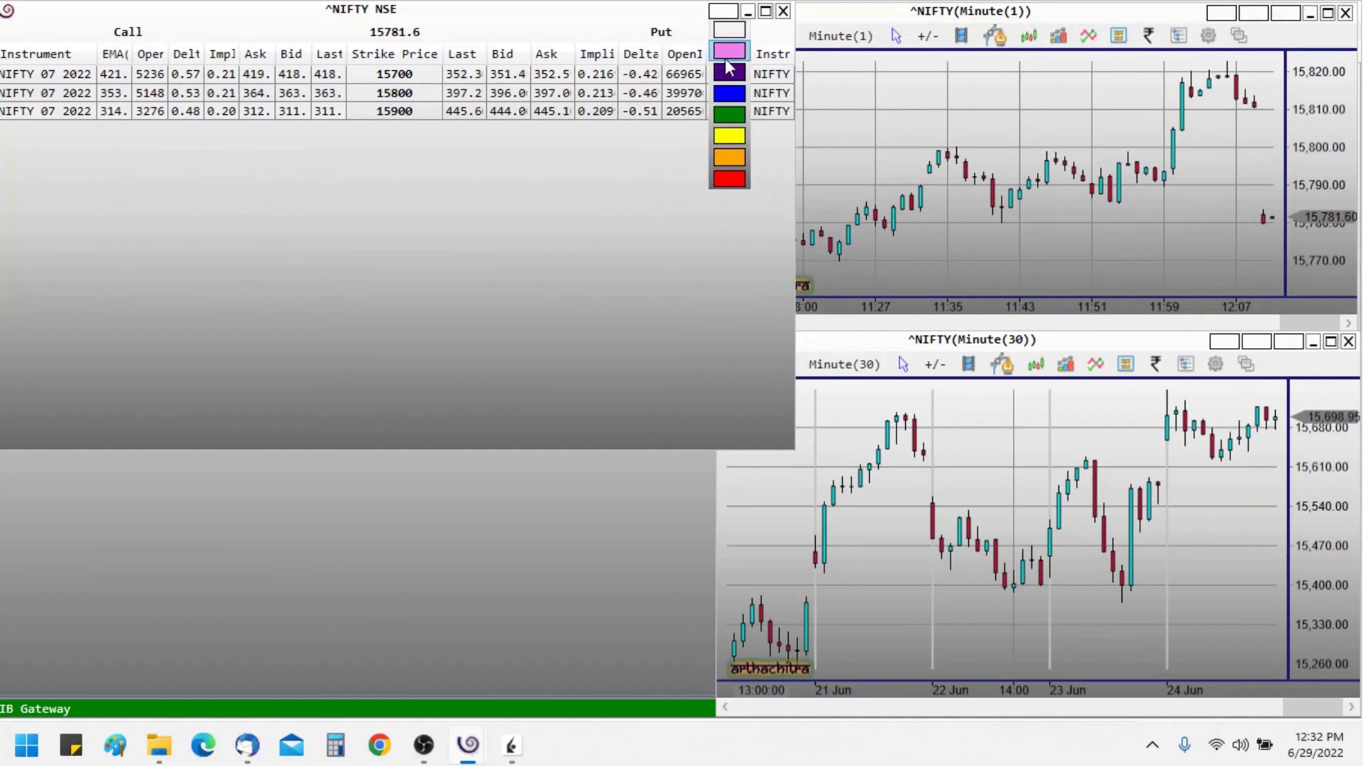
pyautogui.click(728, 67)
pyautogui.click(1288, 13)
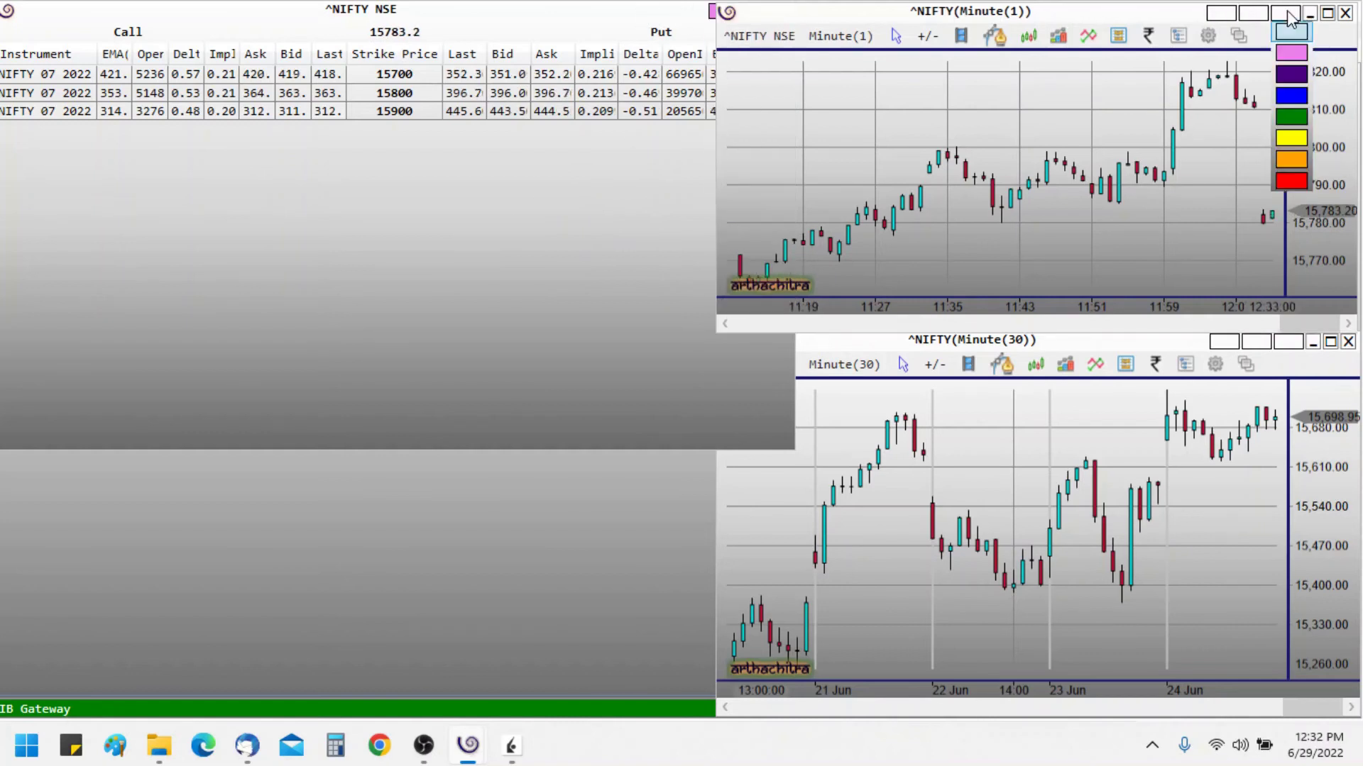
pyautogui.click(1291, 53)
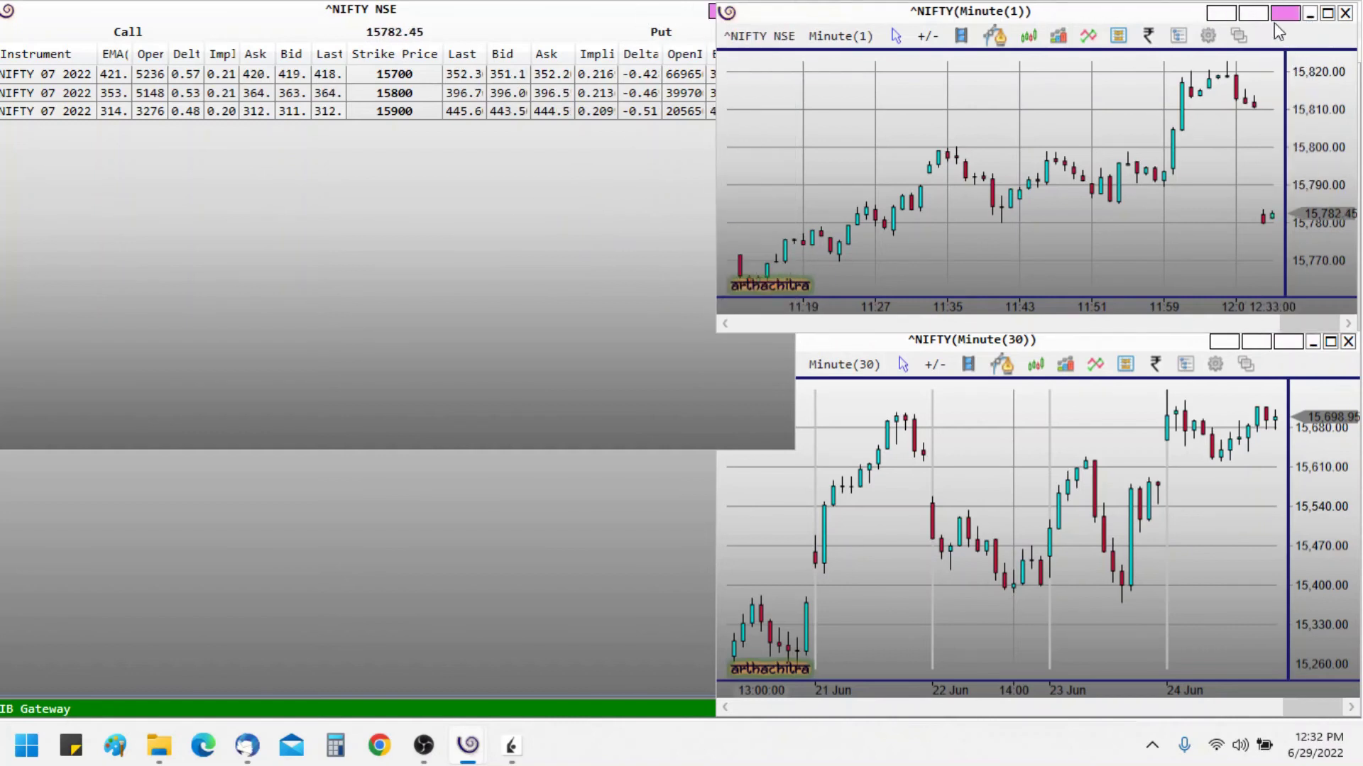
pyautogui.click(1293, 345)
pyautogui.click(1291, 383)
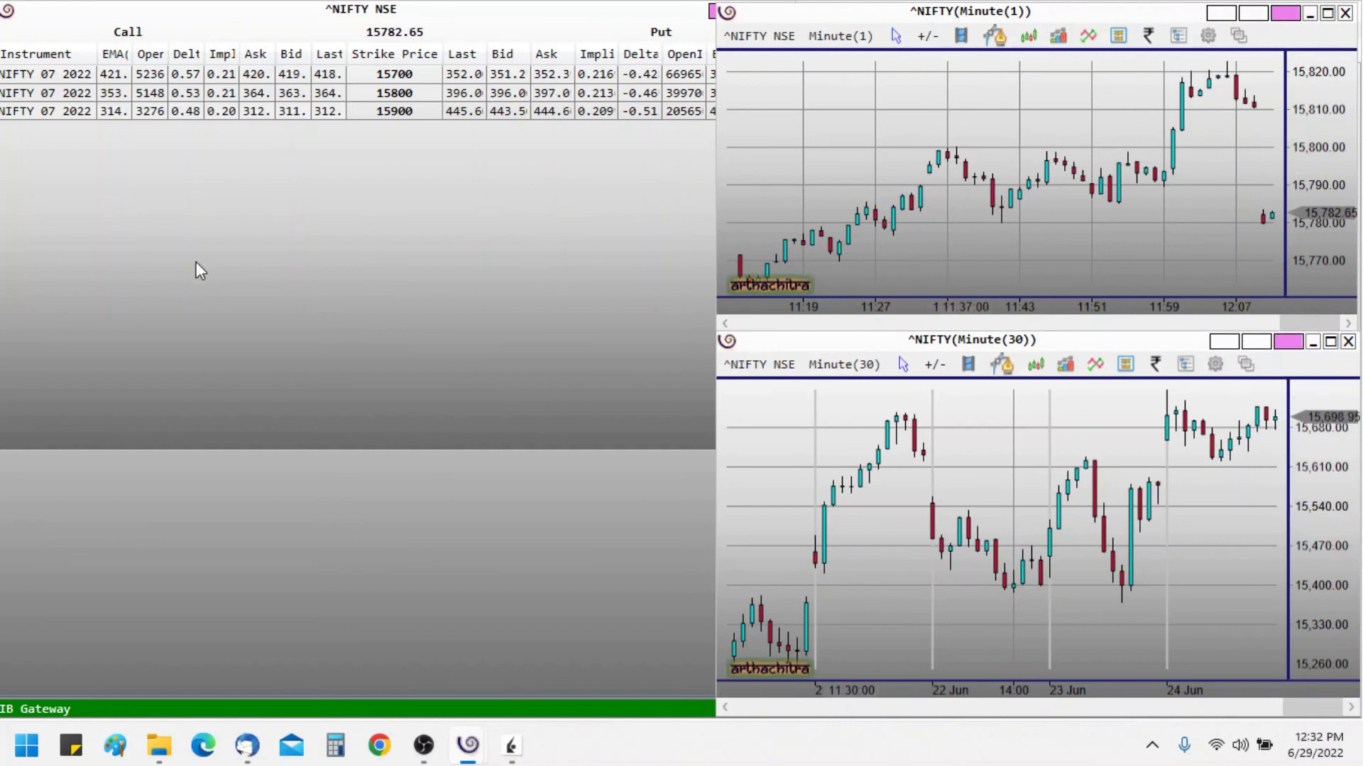
pyautogui.click(224, 263)
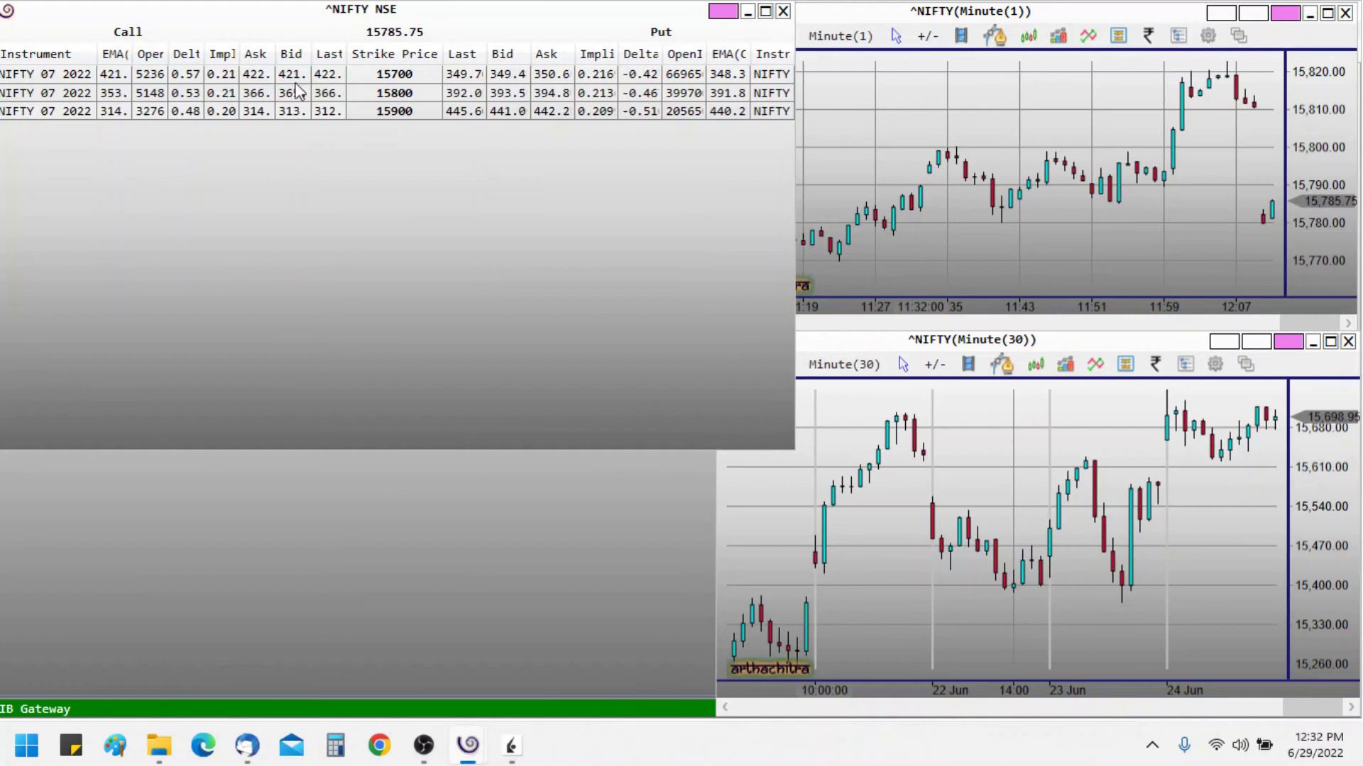
# Step: Display the 15700 call, the 15700 put and the 15900 call in turn on the linked 1-minute and 30-minute charts
pyautogui.click(48, 80)
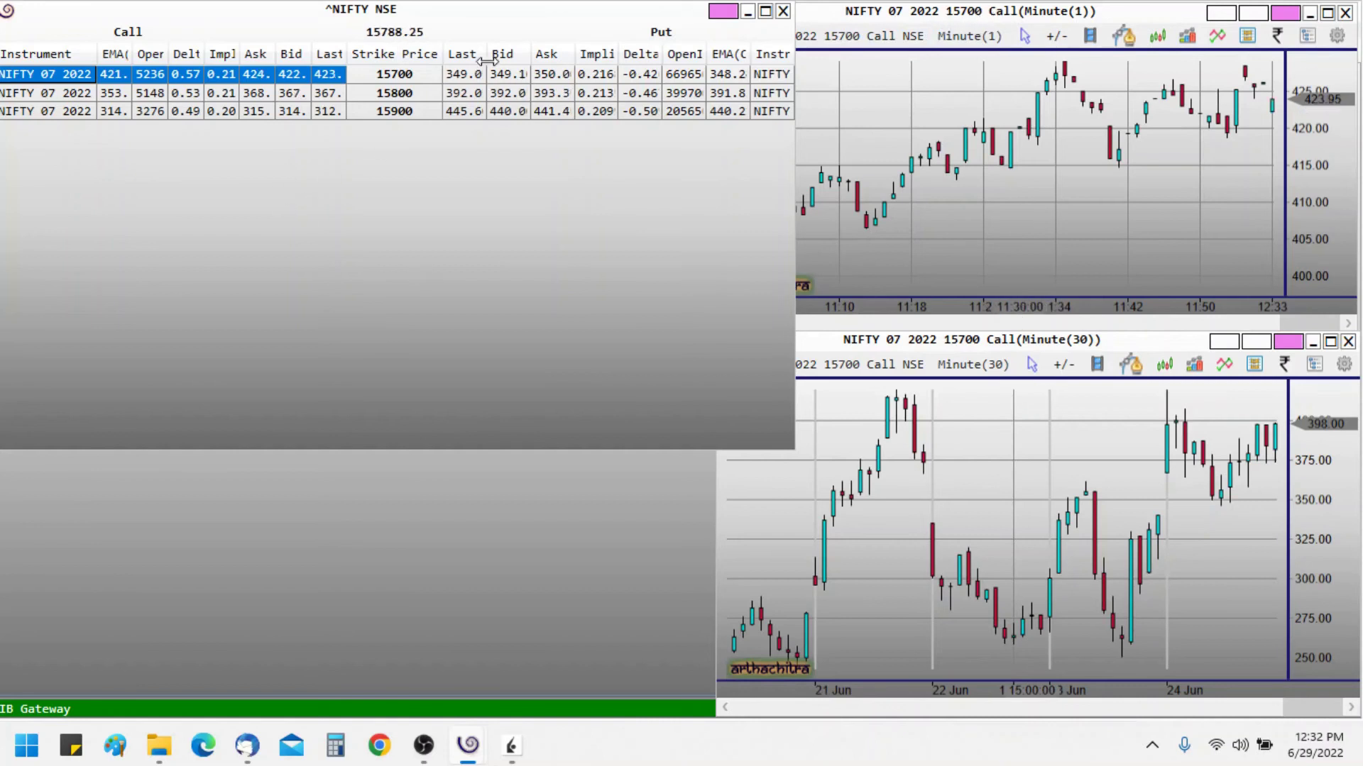
pyautogui.click(506, 75)
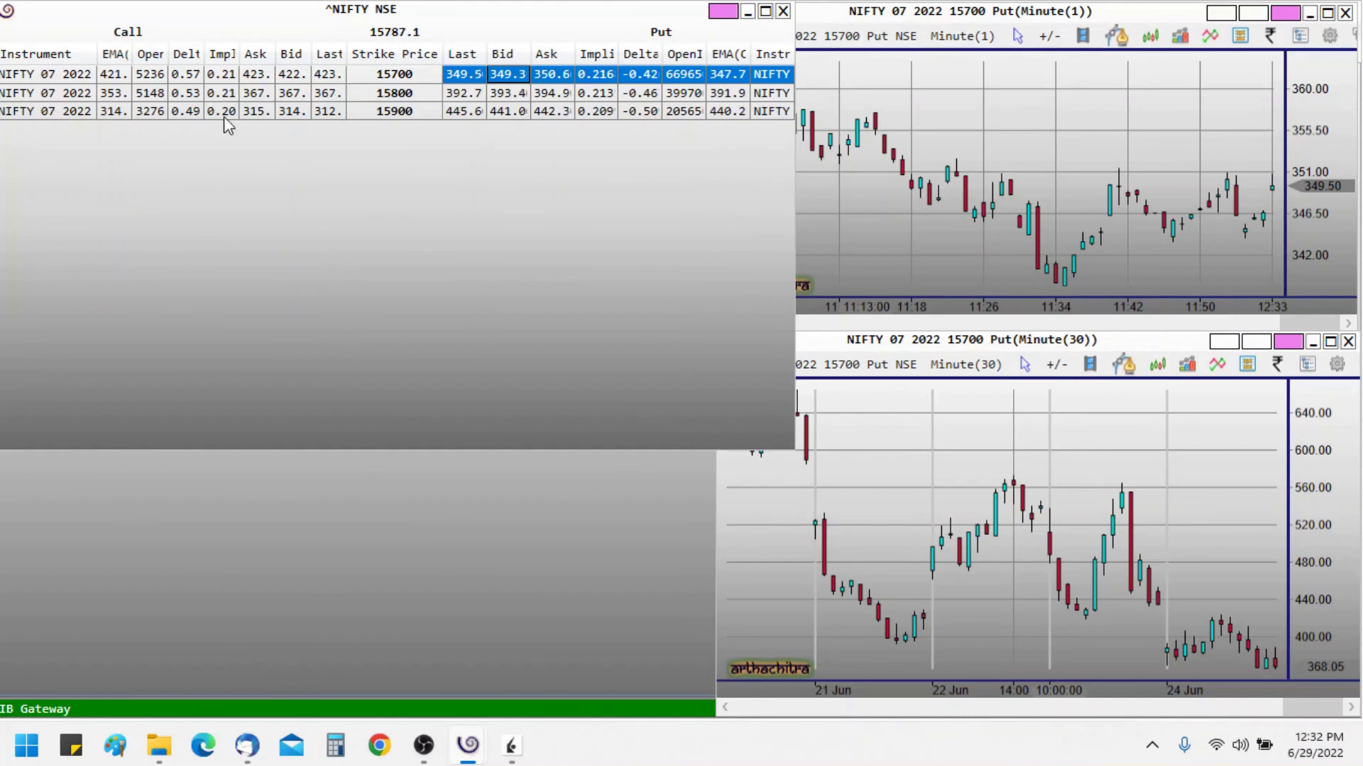
pyautogui.click(115, 110)
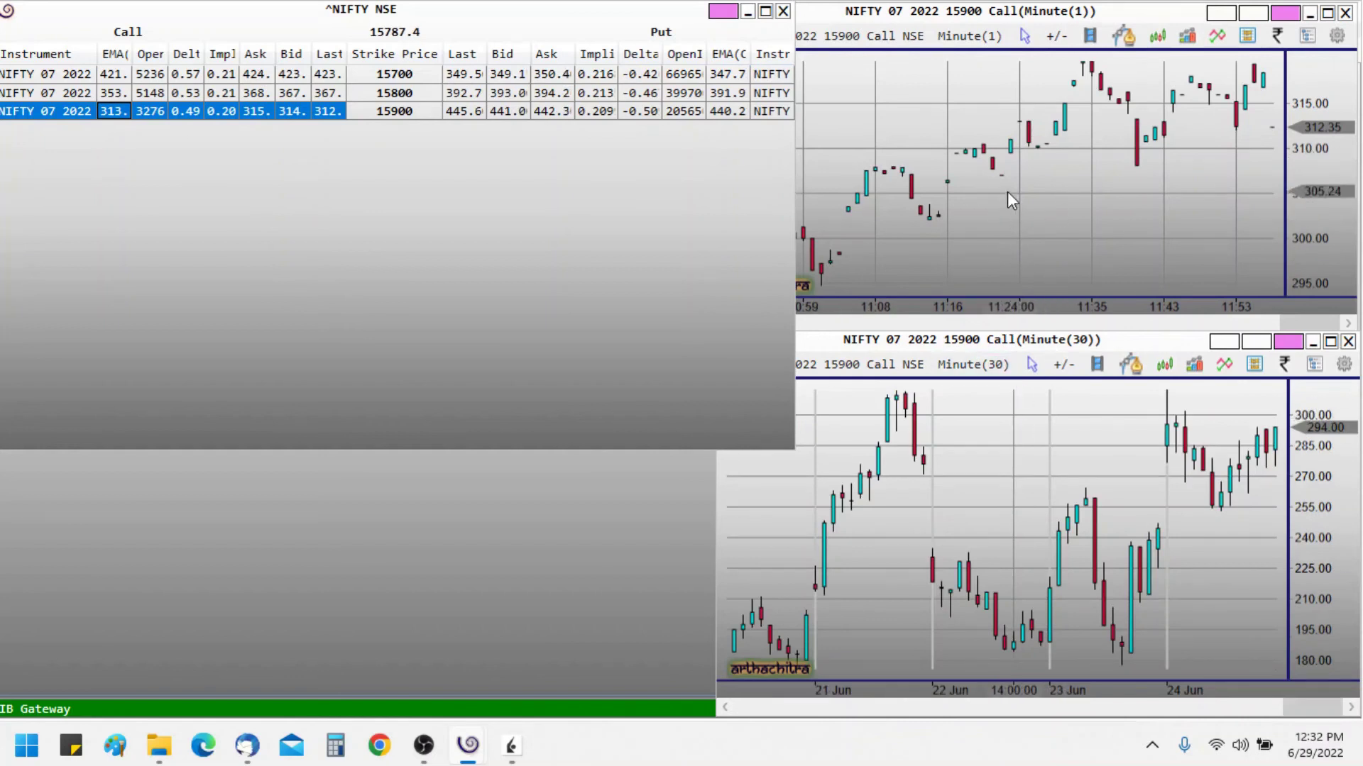
pyautogui.click(983, 193)
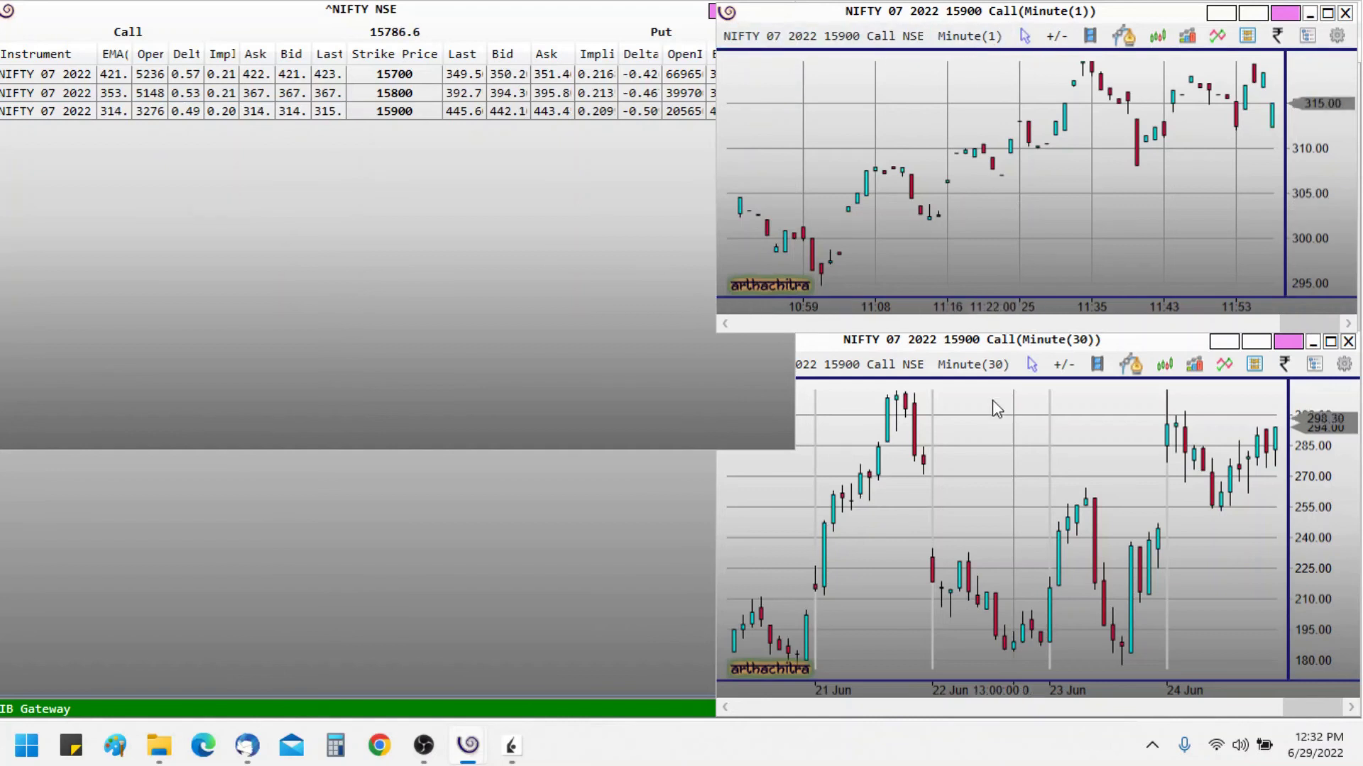
pyautogui.click(978, 461)
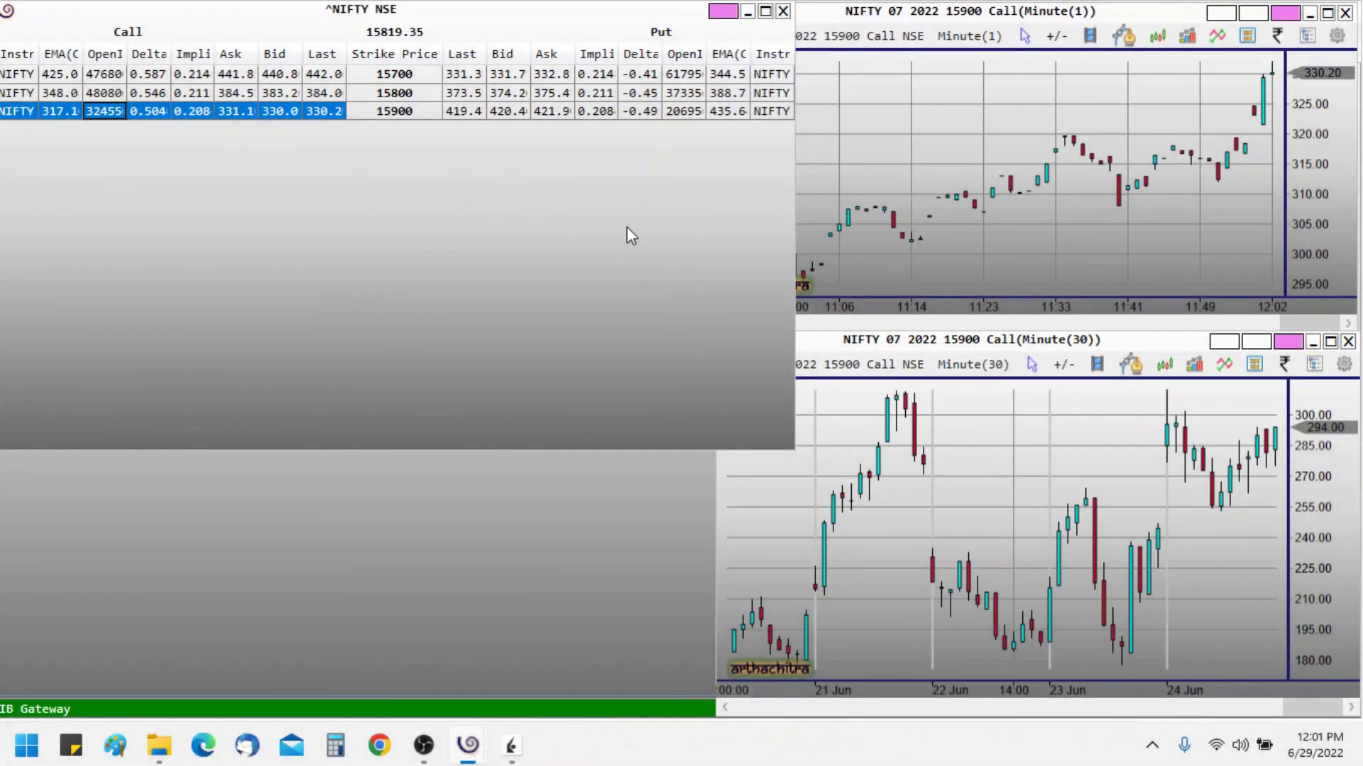
# Step: Select the SIMULATOR account for orders, and preview the 15900 call's buy and sell order forms without placing an order
pyautogui.rightClick(306, 183)
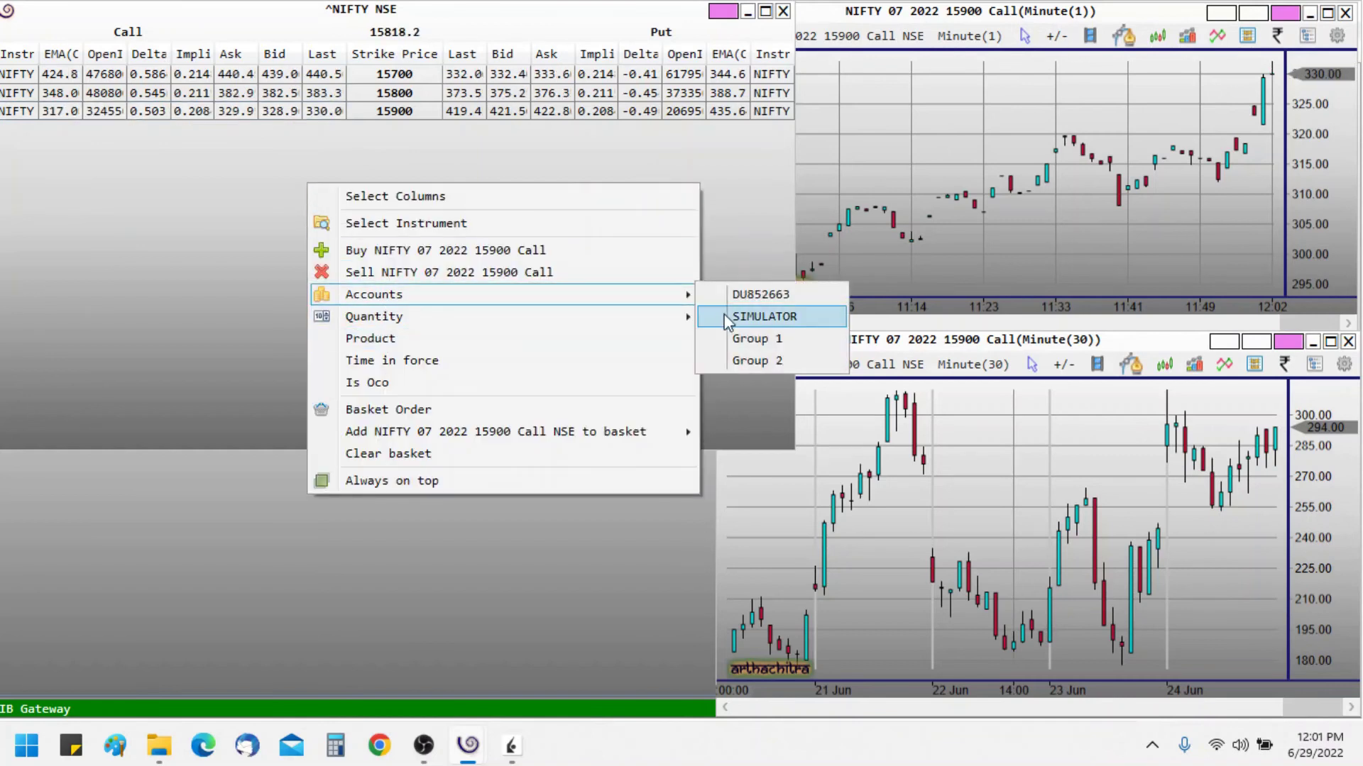
pyautogui.click(728, 317)
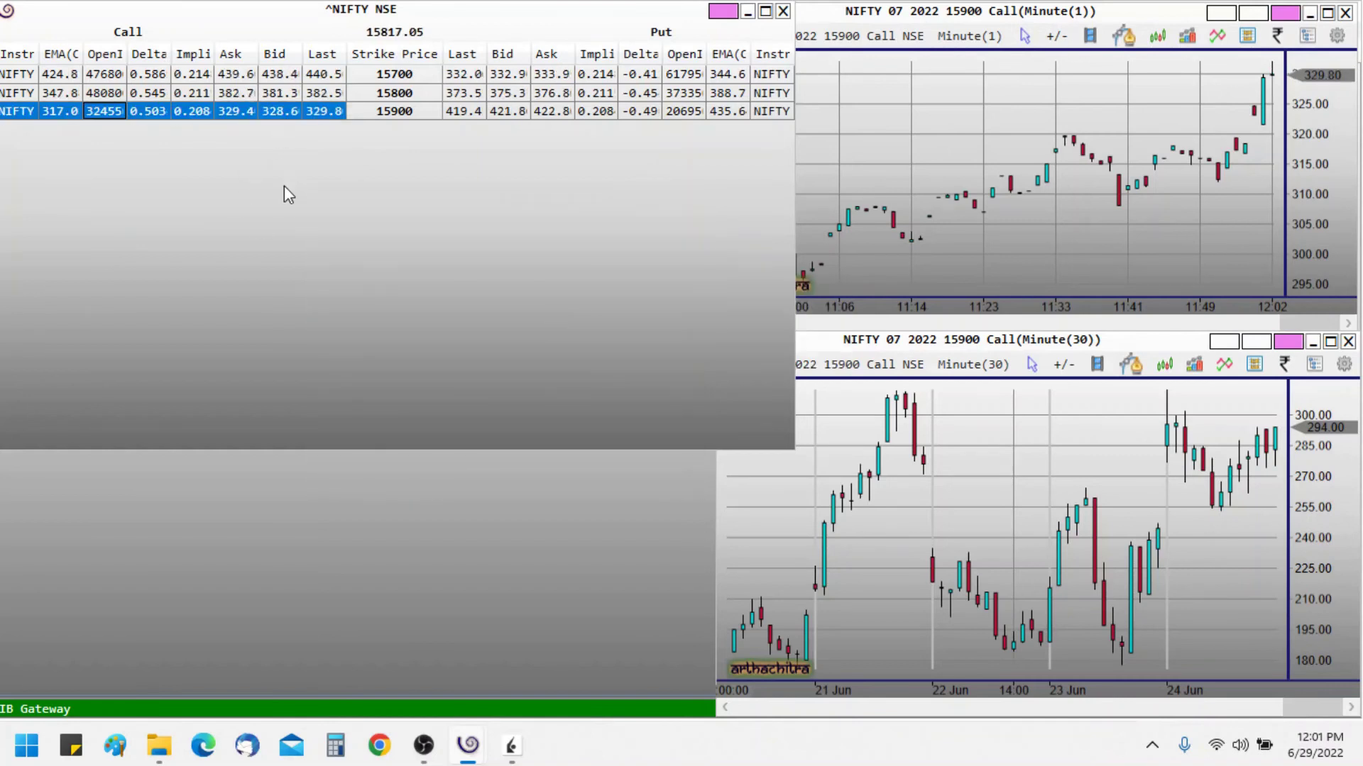
pyautogui.press('F1')
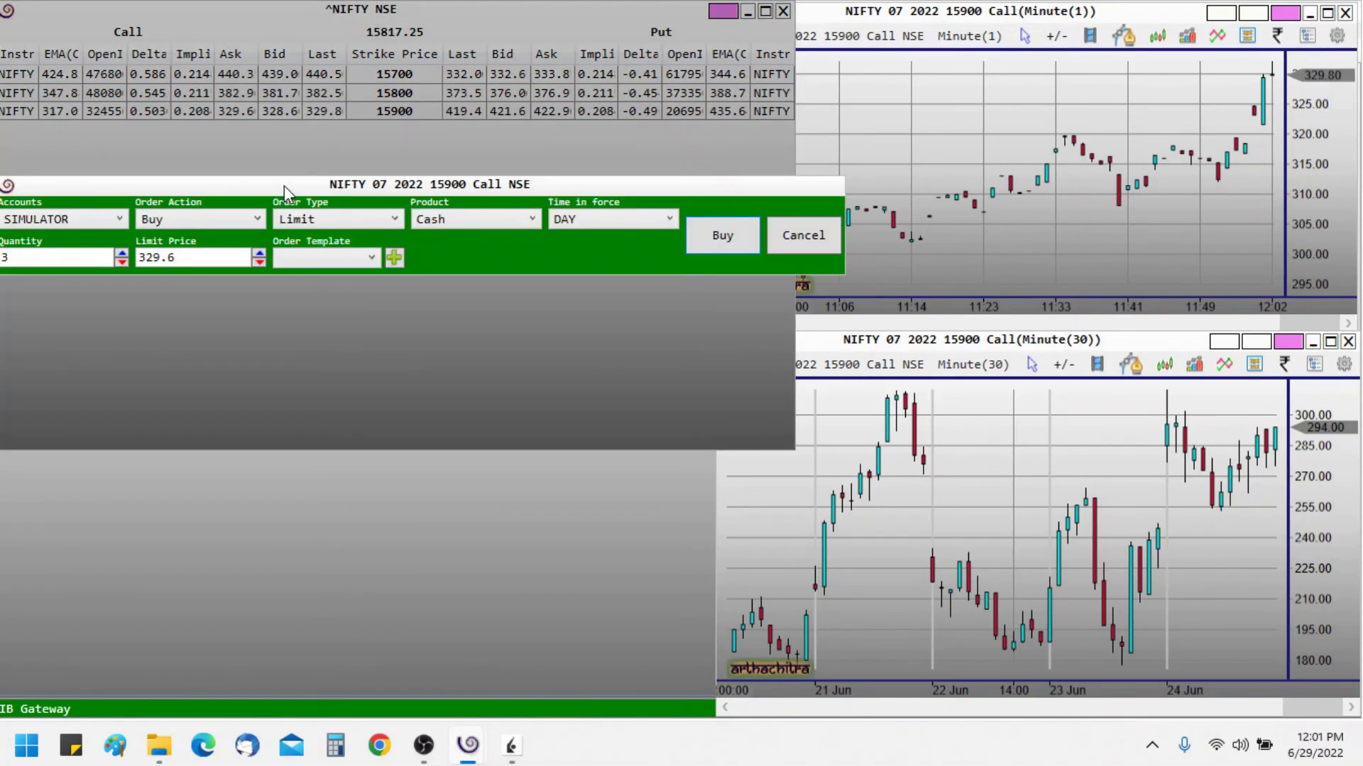
pyautogui.press('F2')
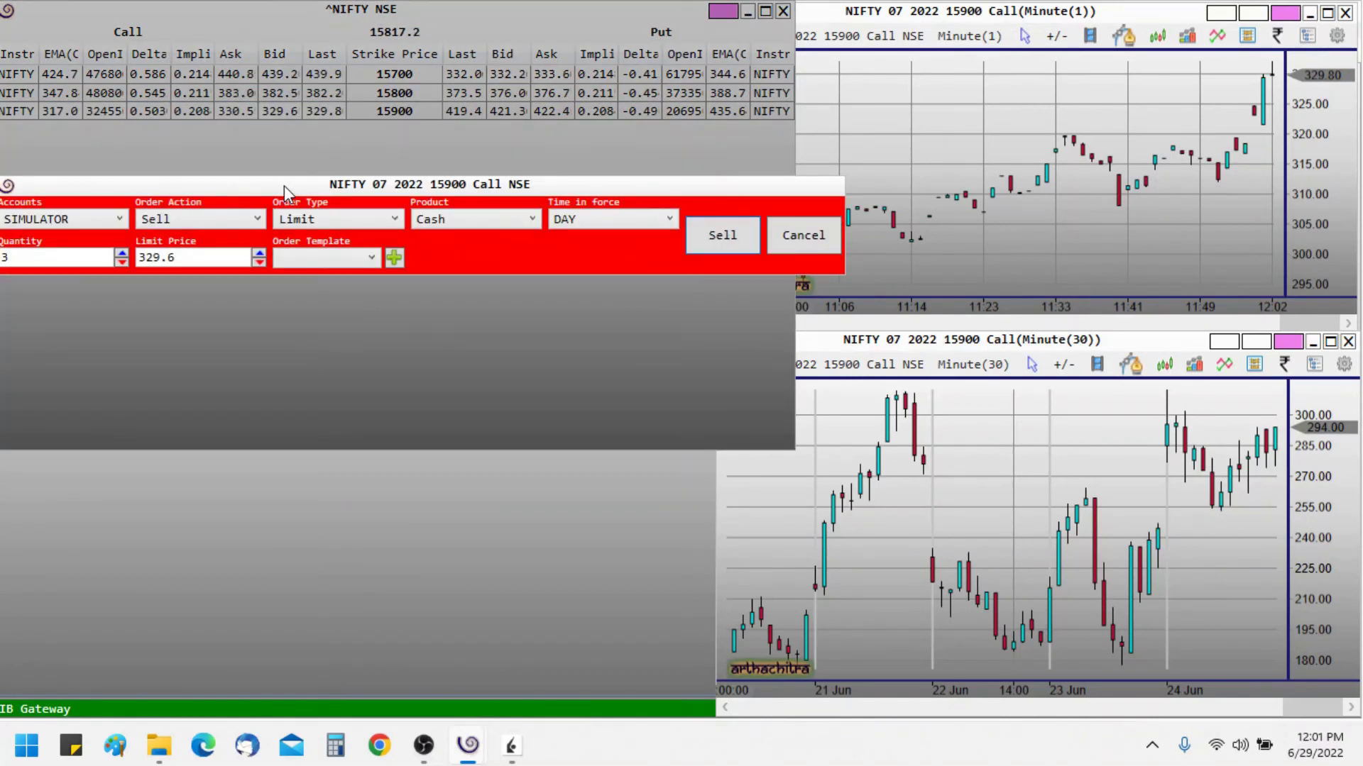
pyautogui.click(810, 244)
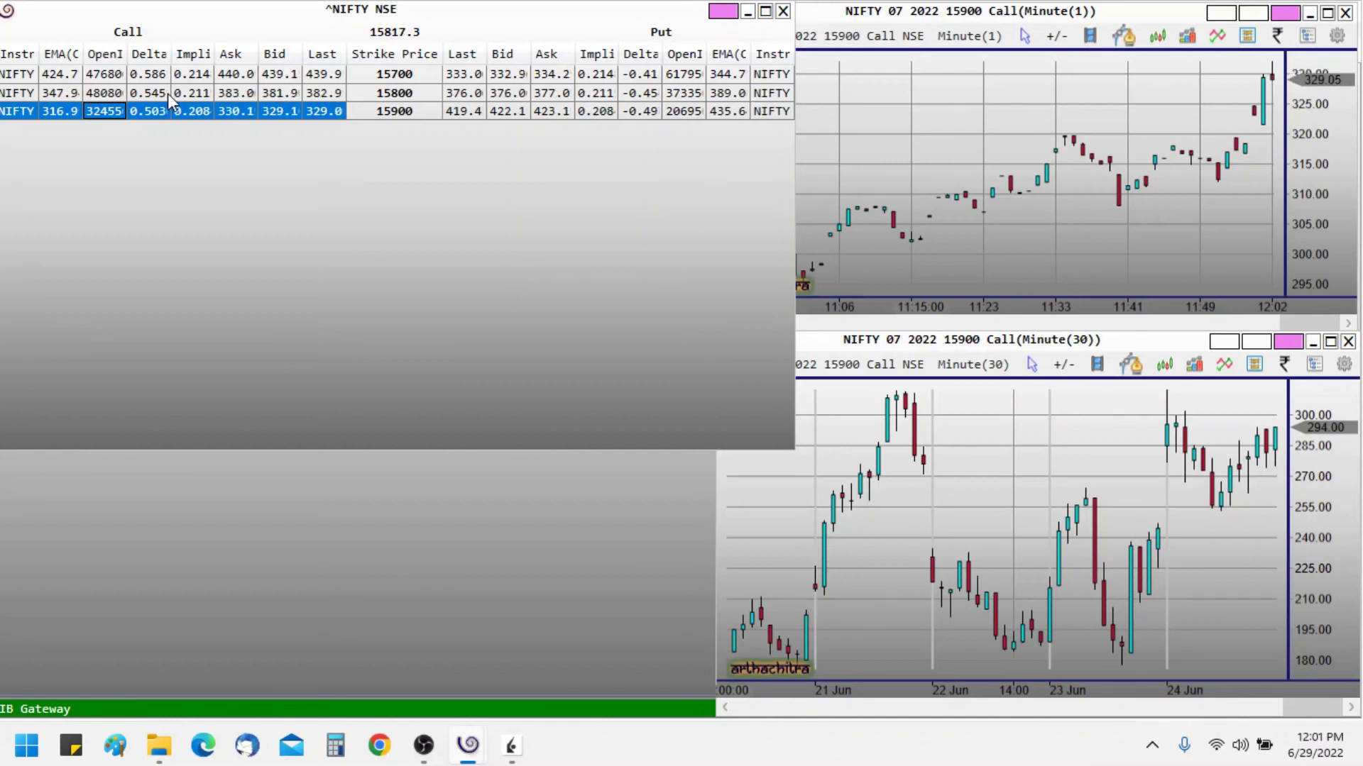
# Step: Open the basket order view from the 15800 call row, examine it and close it without adding an order
pyautogui.click(222, 110)
pyautogui.rightClick(222, 108)
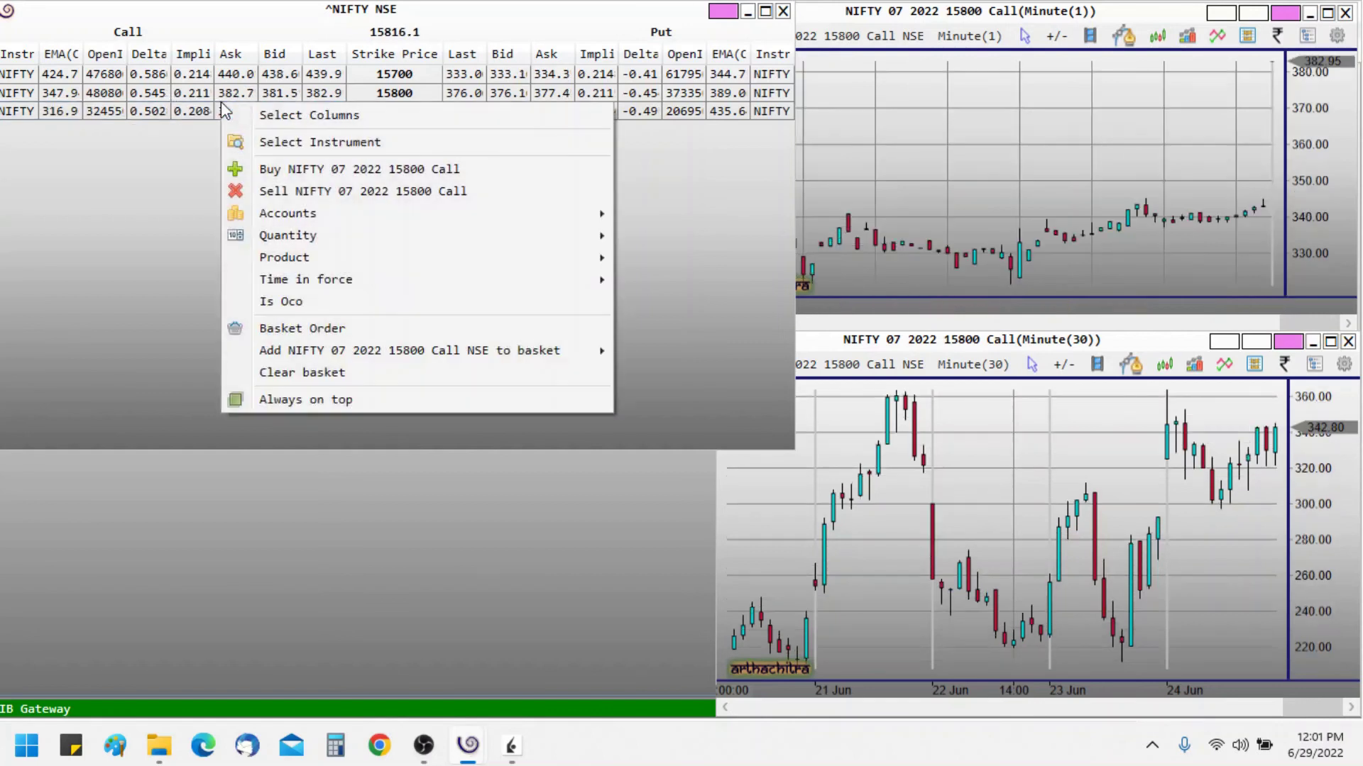
pyautogui.click(275, 329)
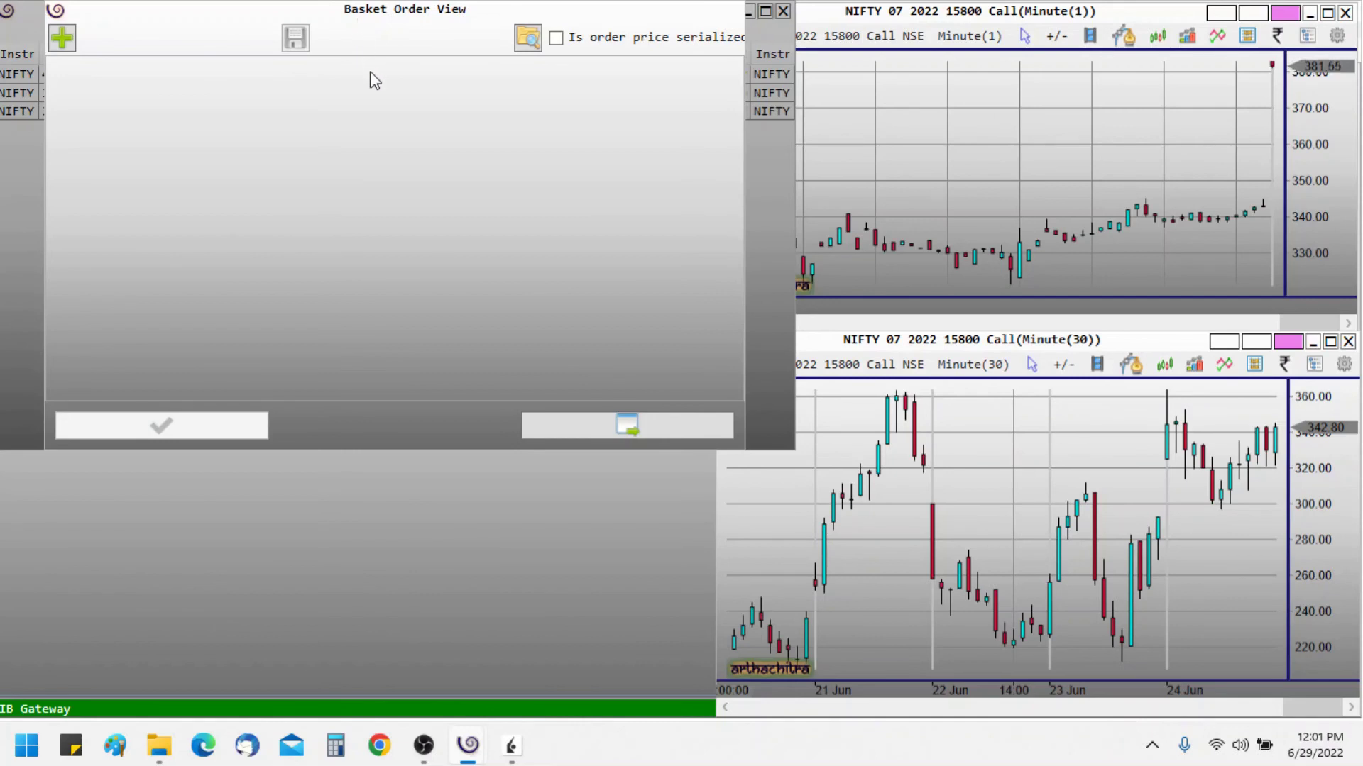
pyautogui.click(578, 431)
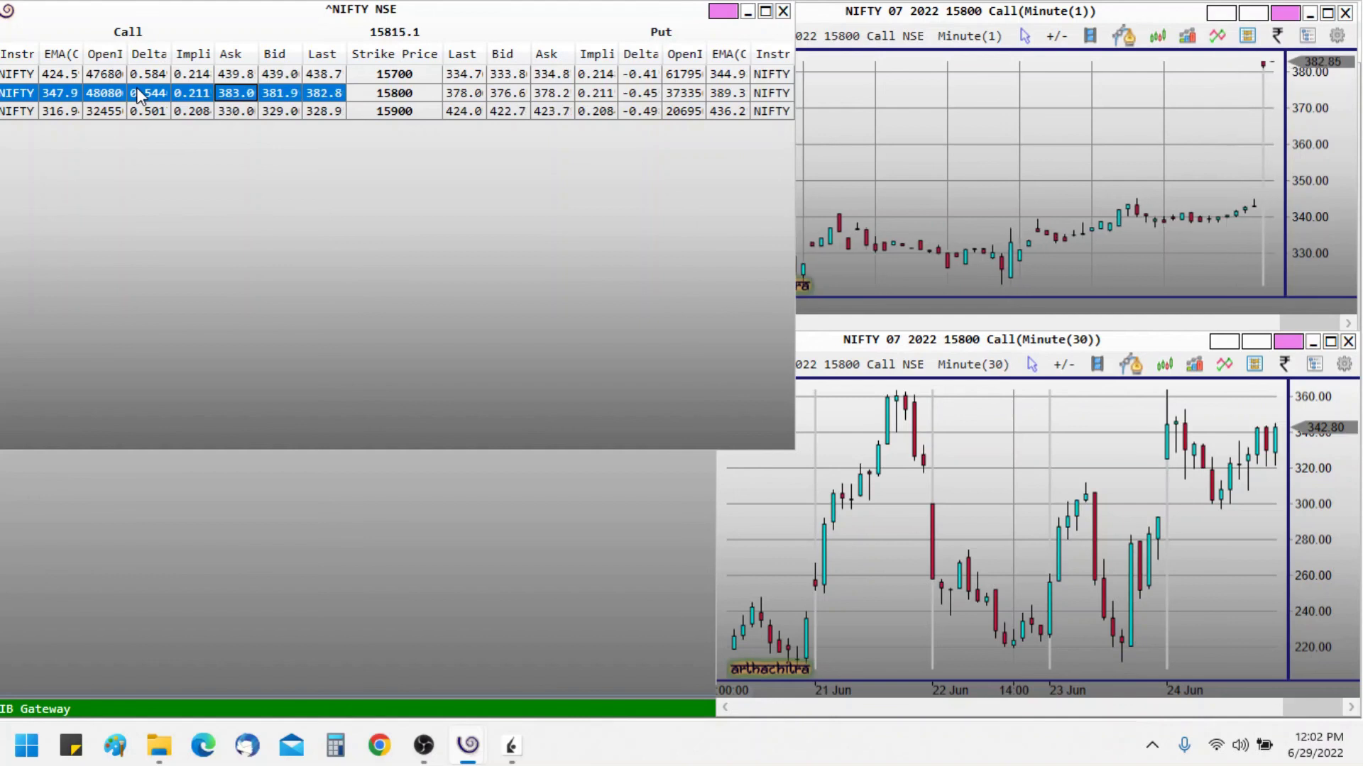
pyautogui.rightClick(147, 98)
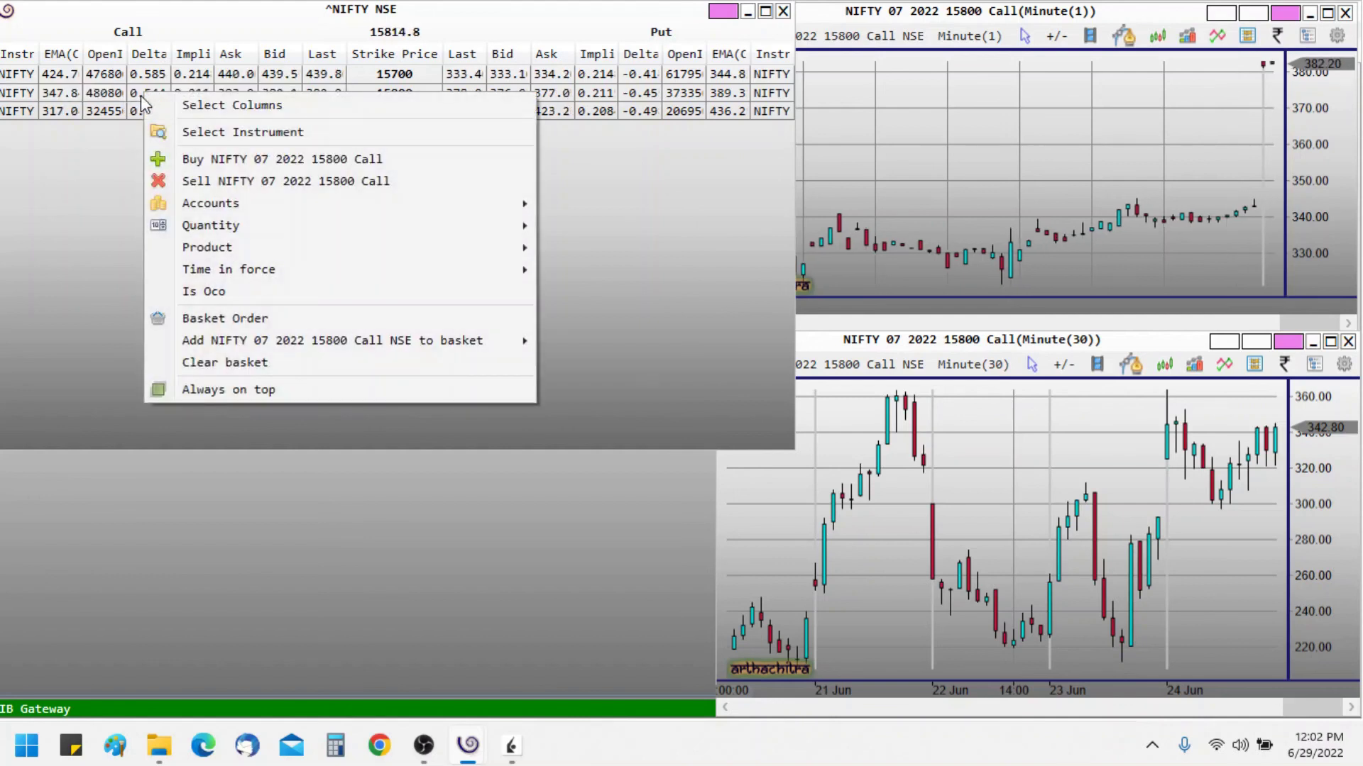
pyautogui.moveTo(242, 344)
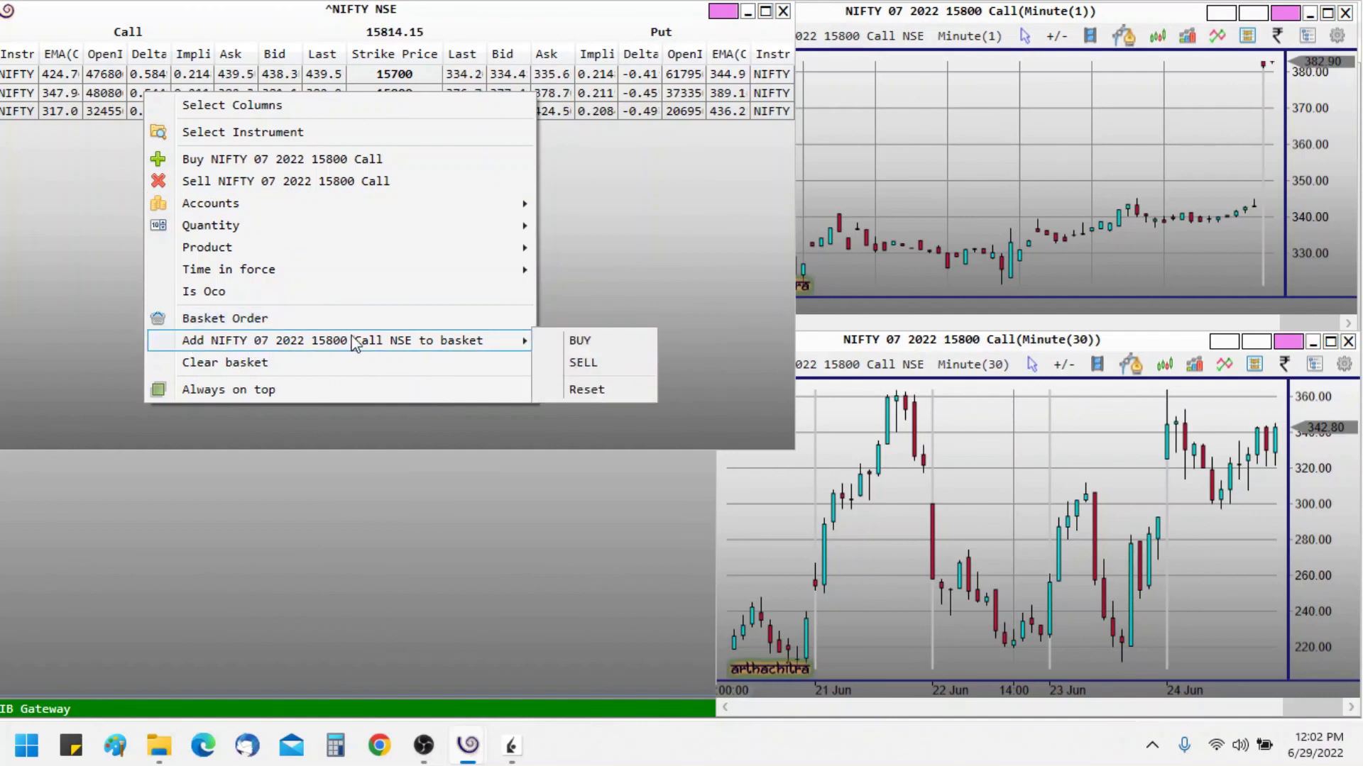
pyautogui.click(580, 341)
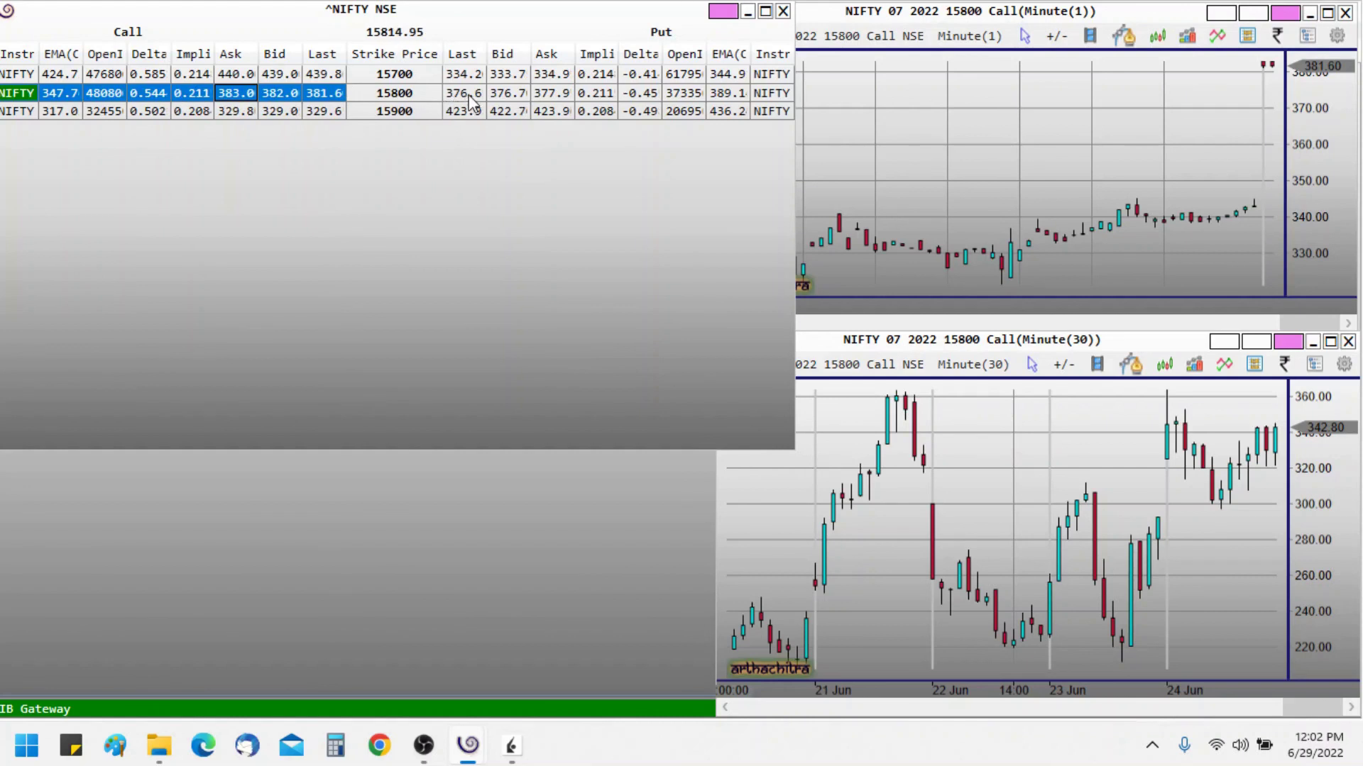
pyautogui.click(508, 93)
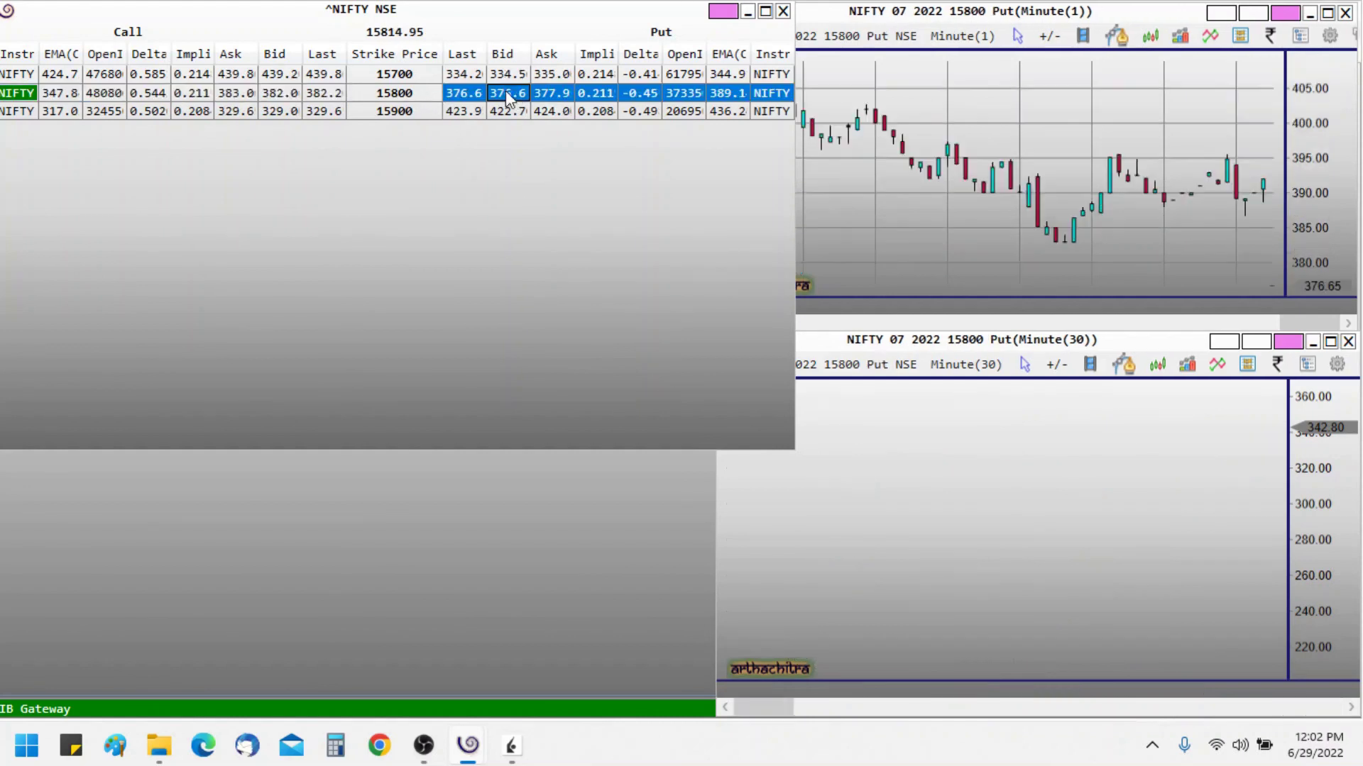
pyautogui.rightClick(508, 93)
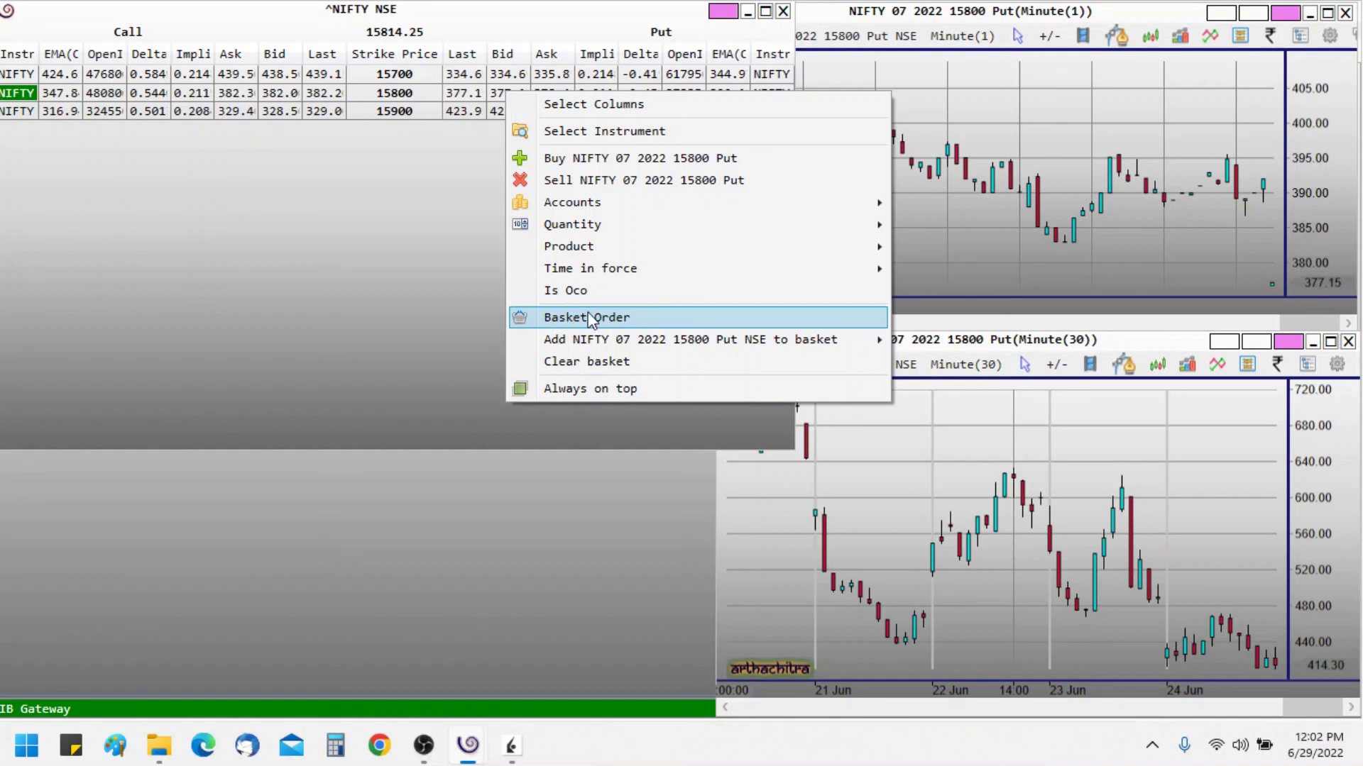
pyautogui.moveTo(591, 348)
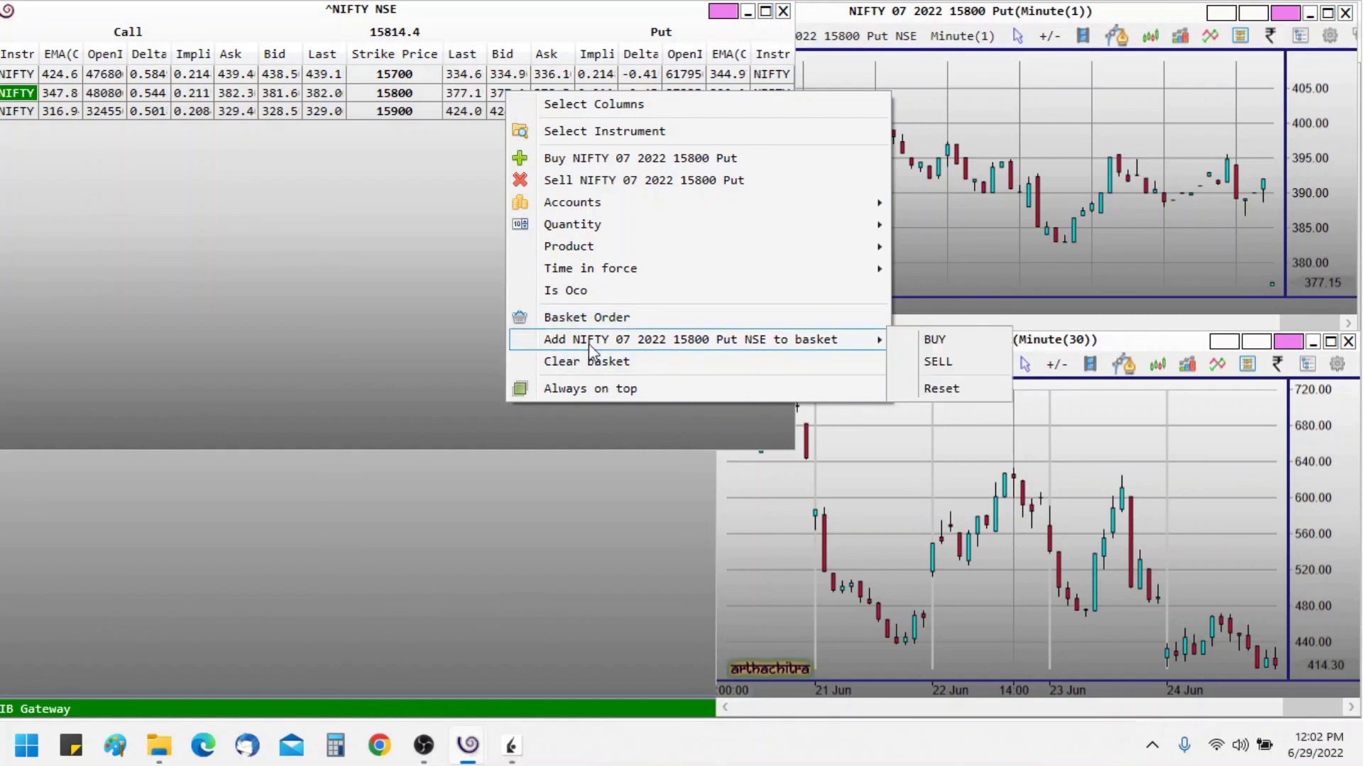
pyautogui.click(932, 363)
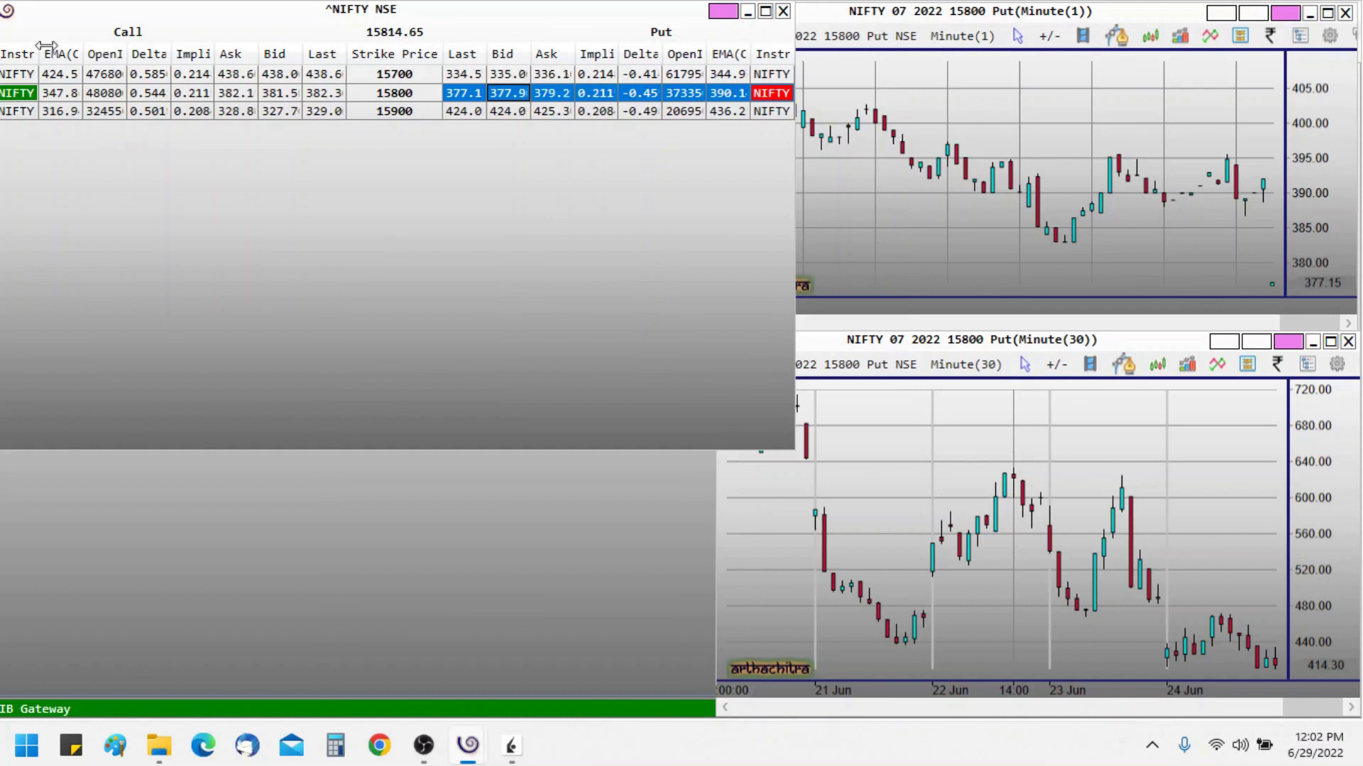
# Step: Widen the call-side and put-side Instrument columns, and review the 15800 call and put orders in the basket order view
pyautogui.moveTo(44, 46); pyautogui.dragTo(122, 60)
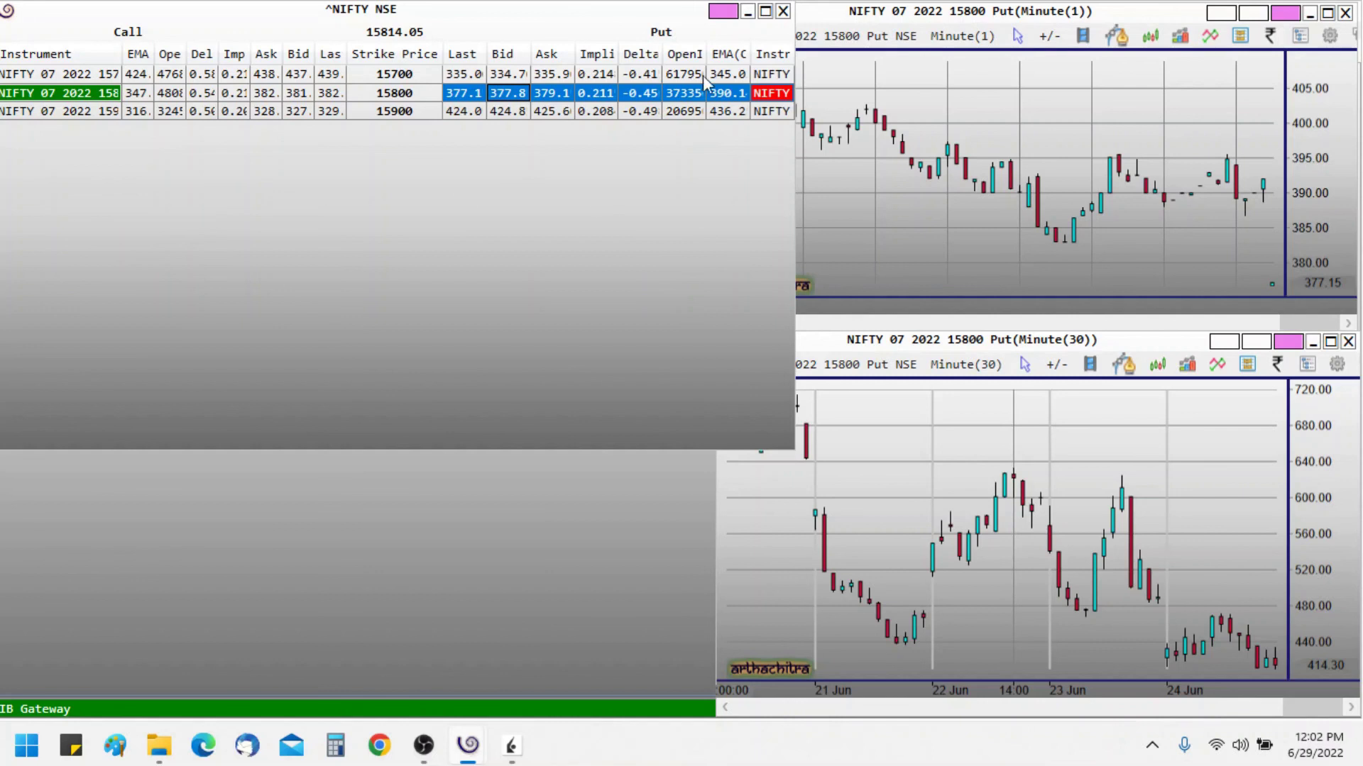
pyautogui.moveTo(750, 54); pyautogui.dragTo(725, 54)
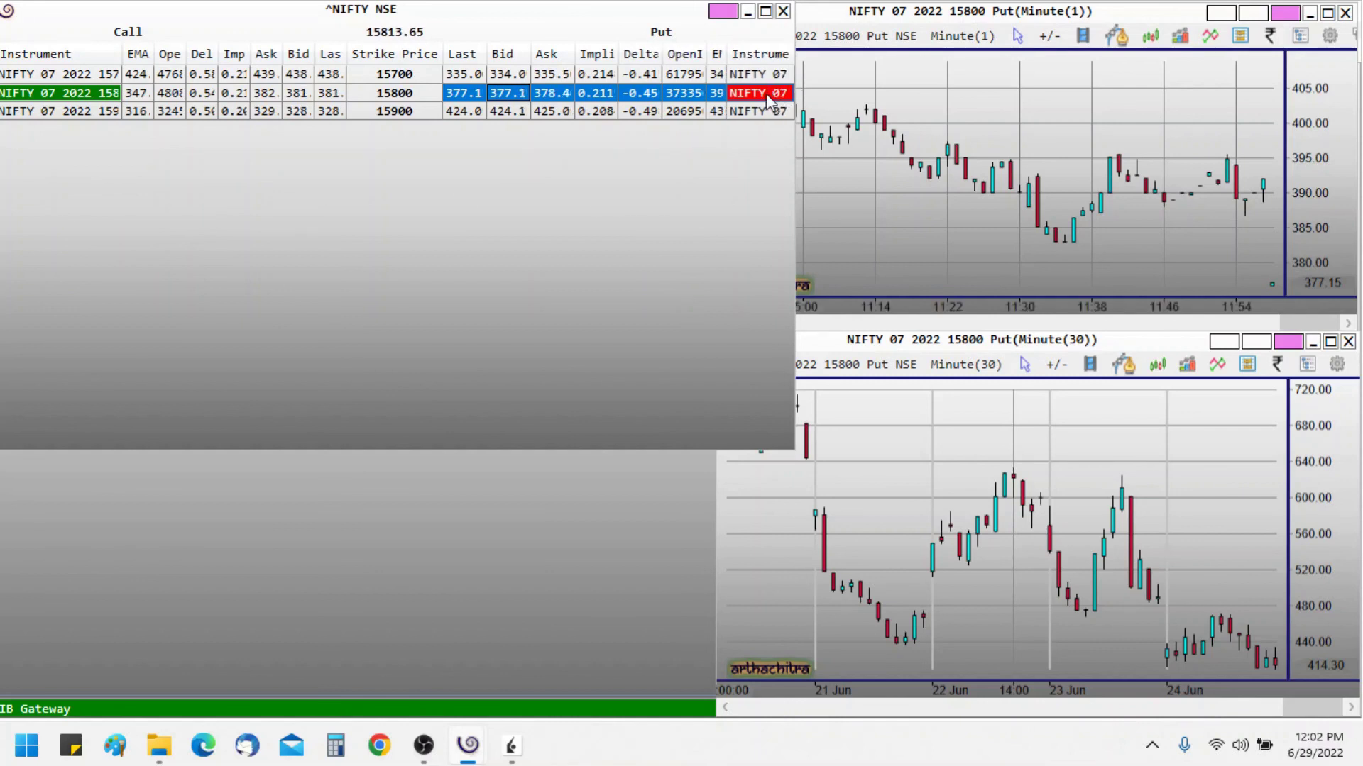
pyautogui.rightClick(245, 104)
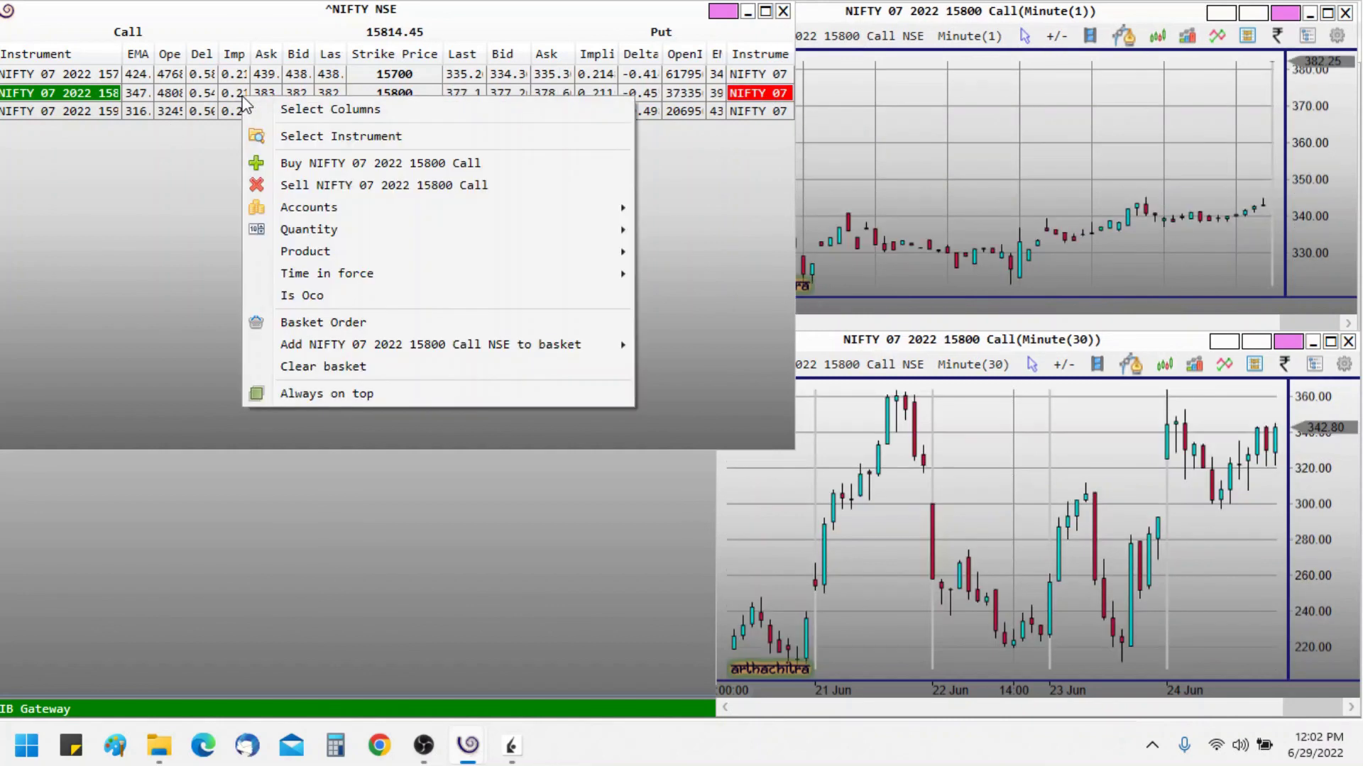
pyautogui.click(298, 323)
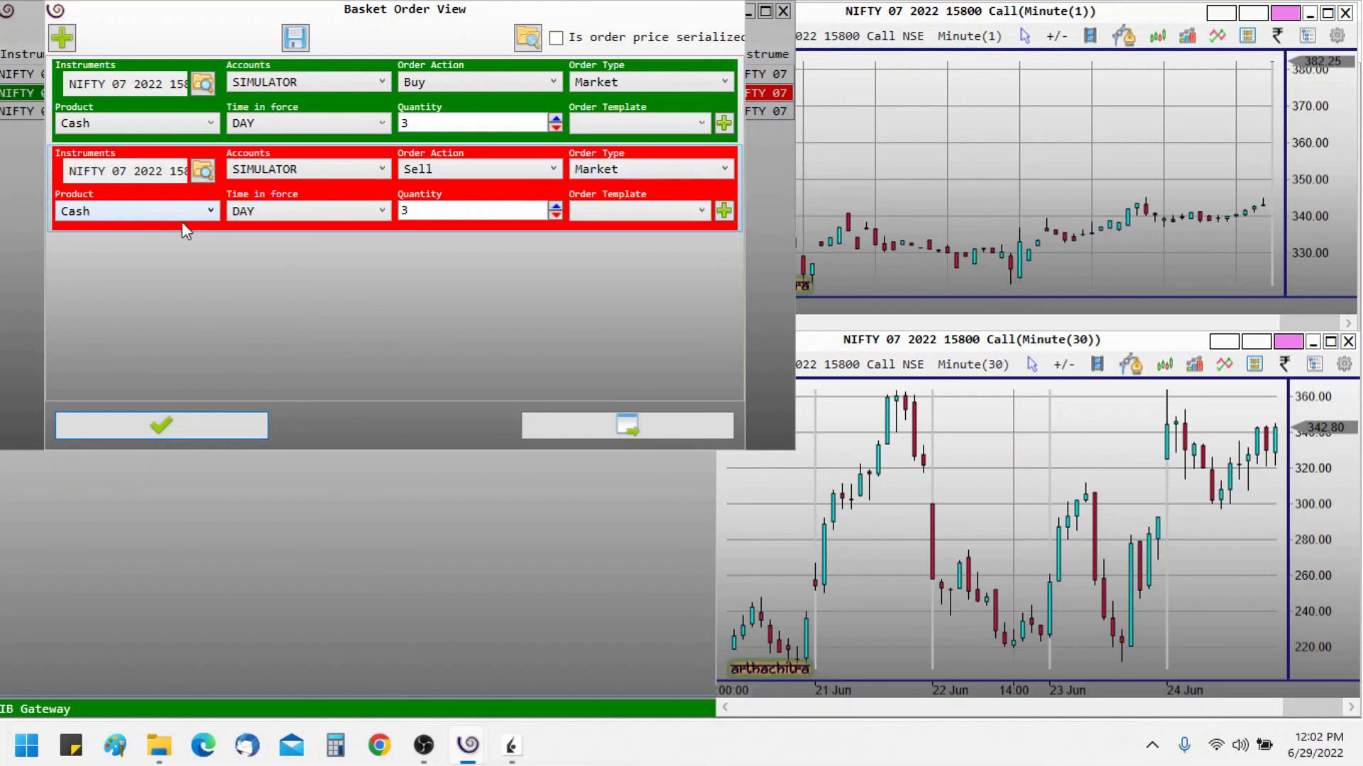
pyautogui.click(561, 430)
# Step: Review the default order settings and the quantity sizes per instrument type in the program's Orders options, and close the options
pyautogui.click(141, 31)
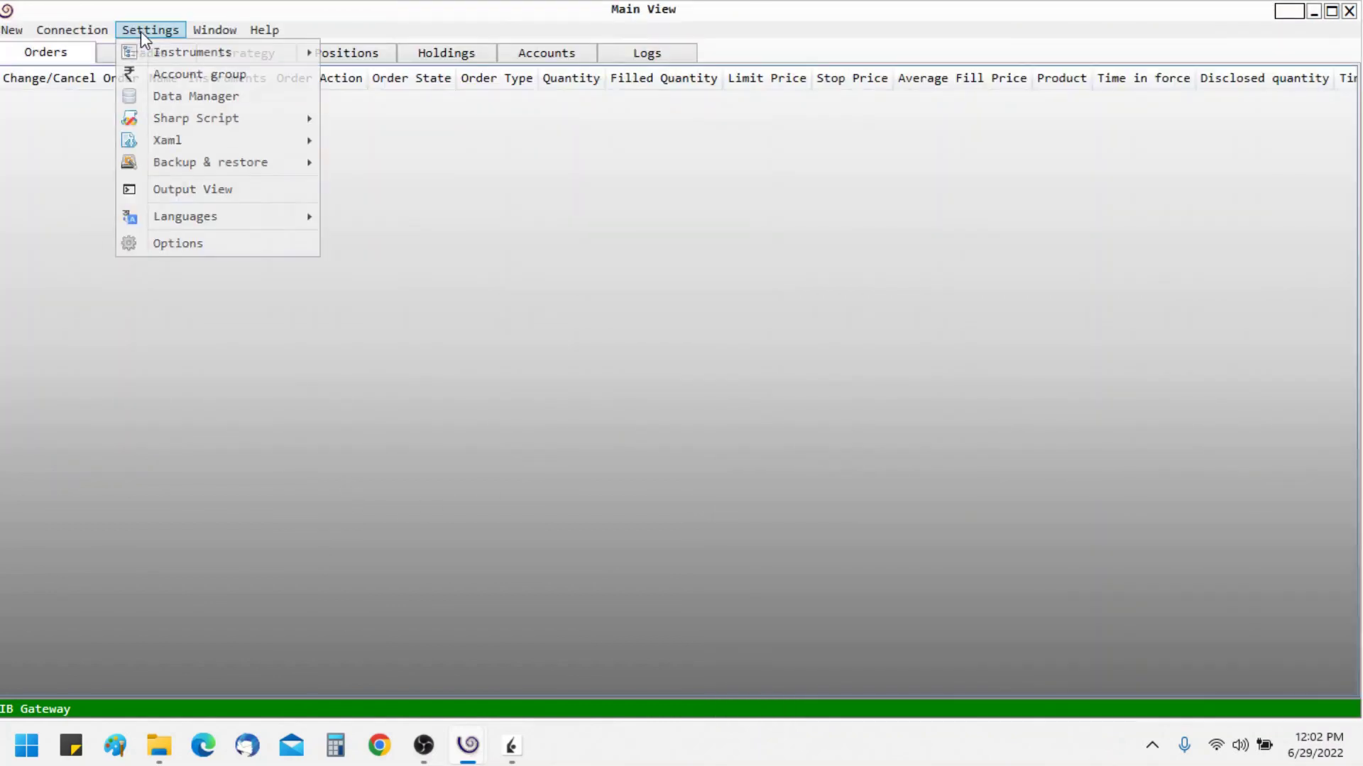
pyautogui.click(184, 250)
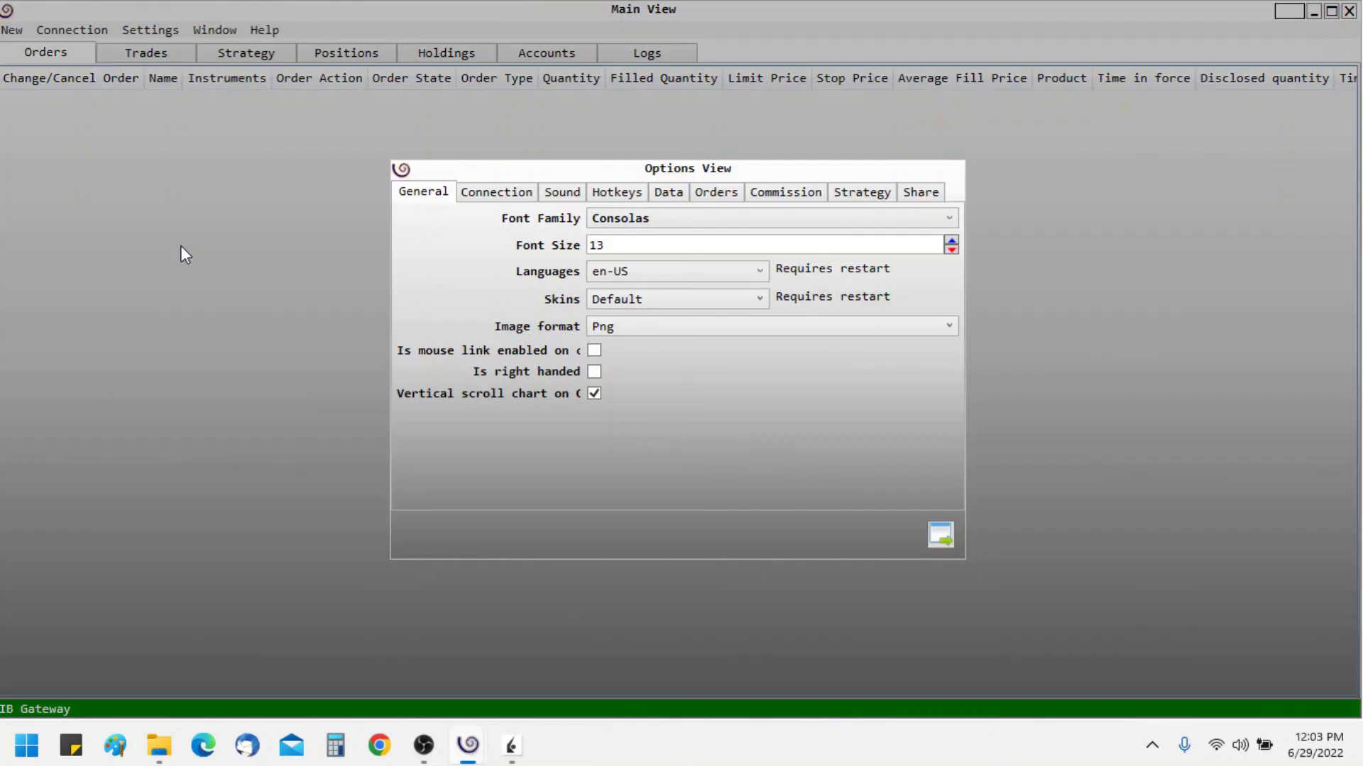
pyautogui.click(707, 196)
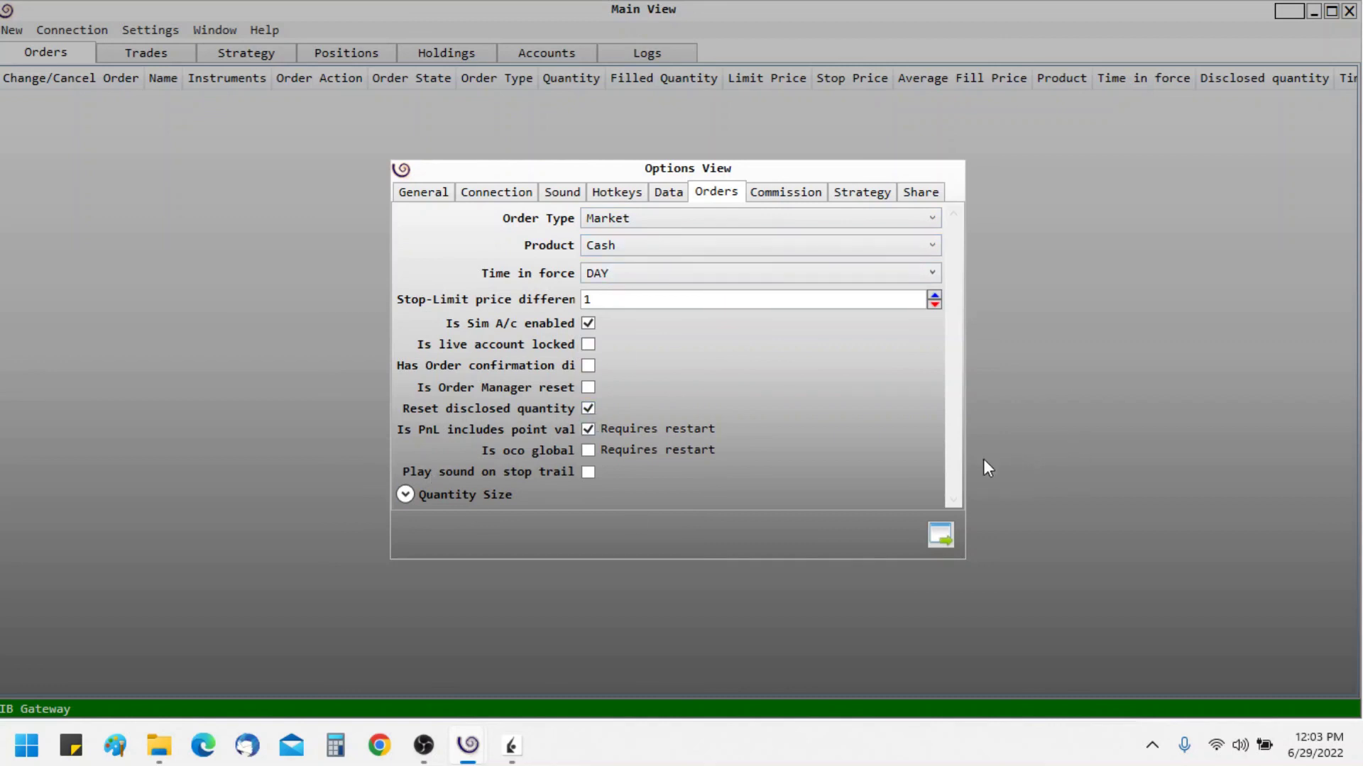
pyautogui.click(404, 495)
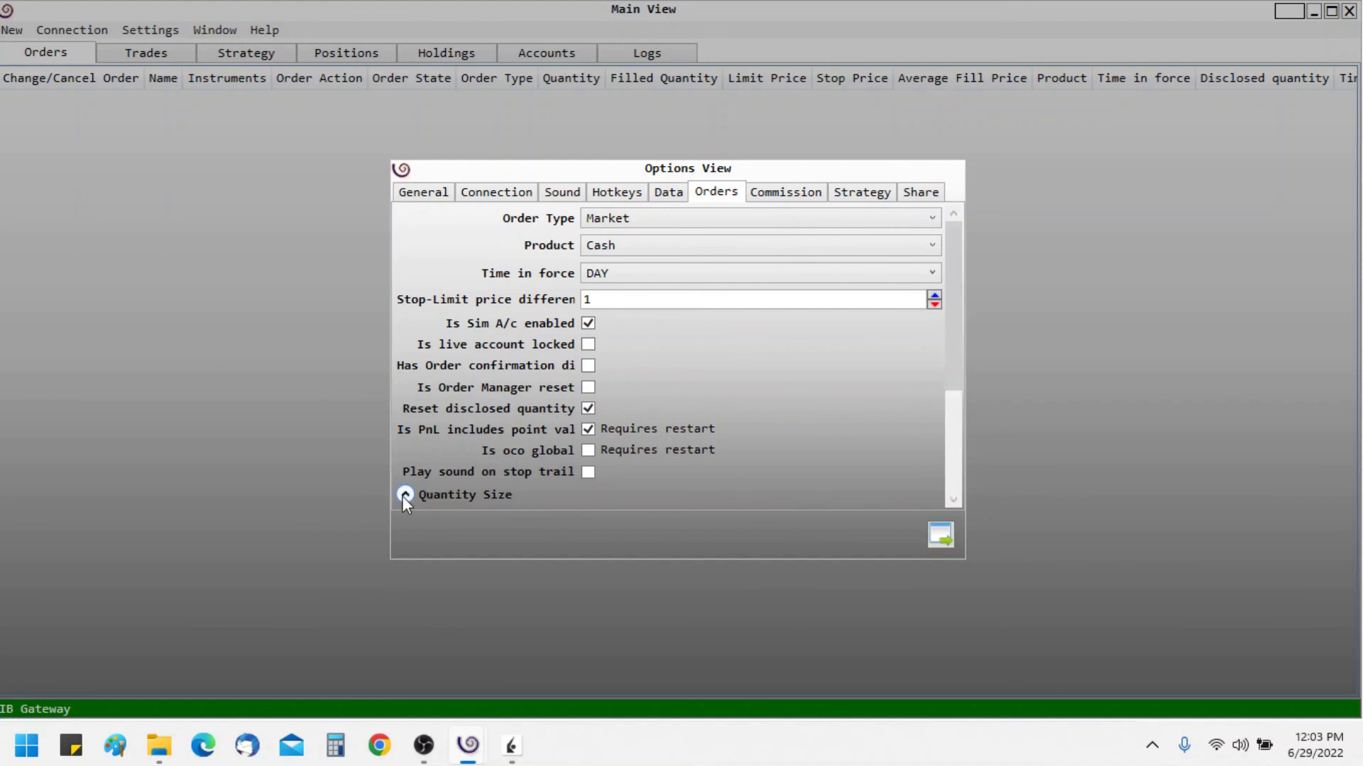
pyautogui.scroll(-5, 525, 437)
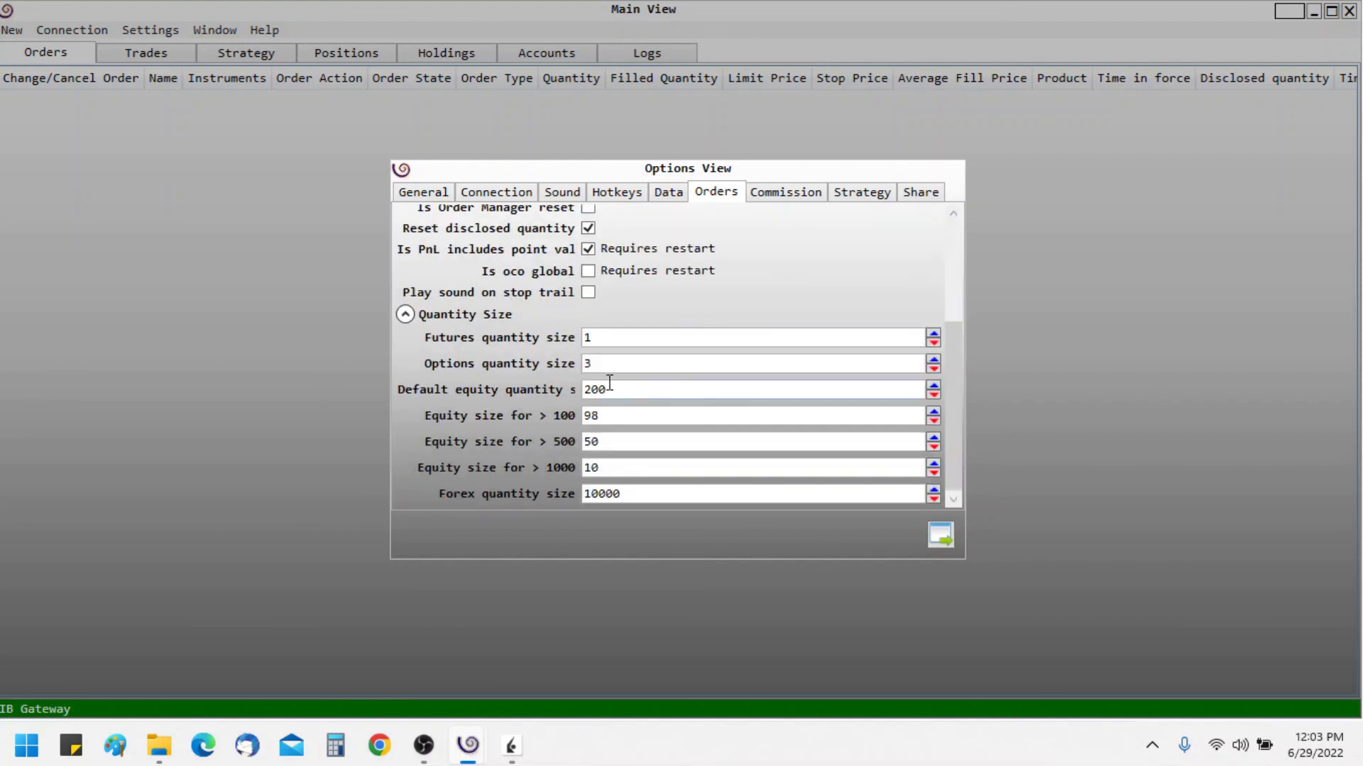
pyautogui.click(940, 534)
# Step: Return to the NIFTY option chain and check the order quantities in the basket order view without submitting the basket
pyautogui.click(467, 745)
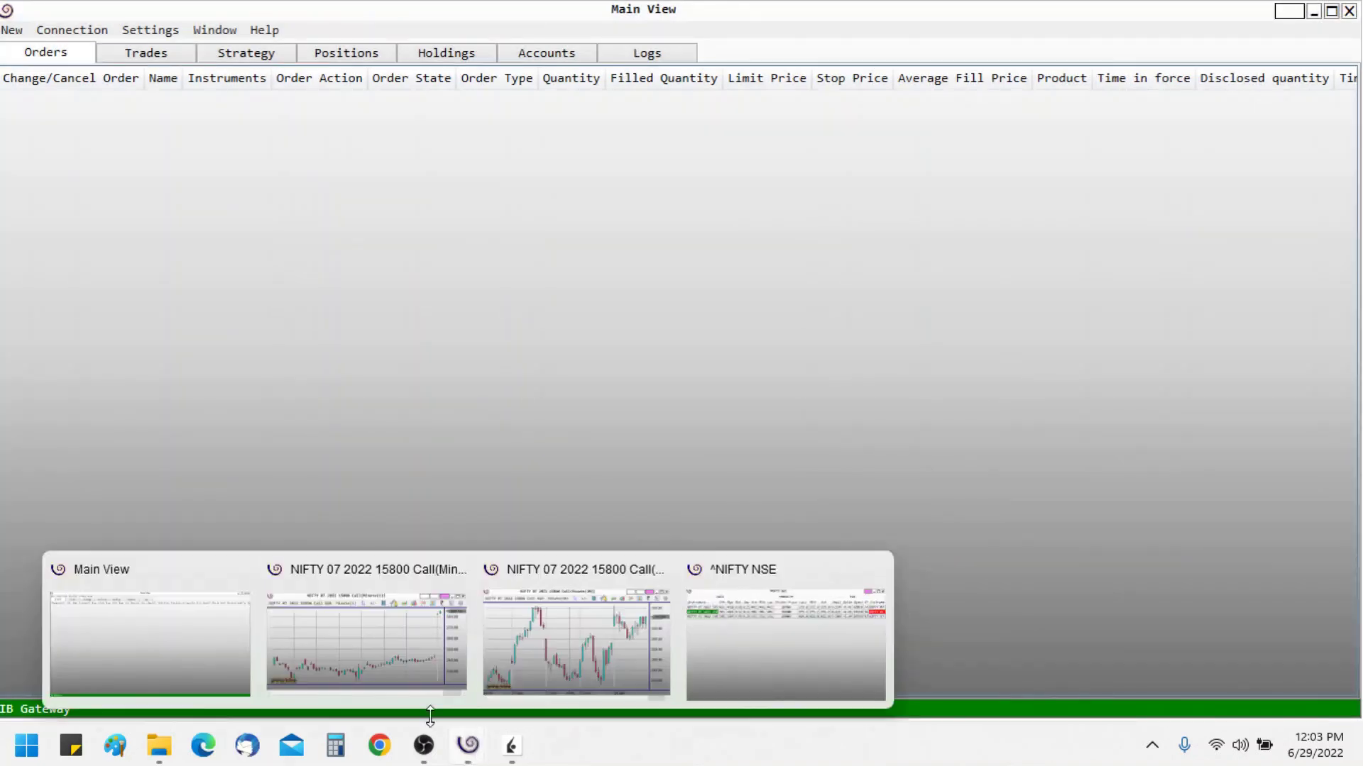
pyautogui.click(717, 631)
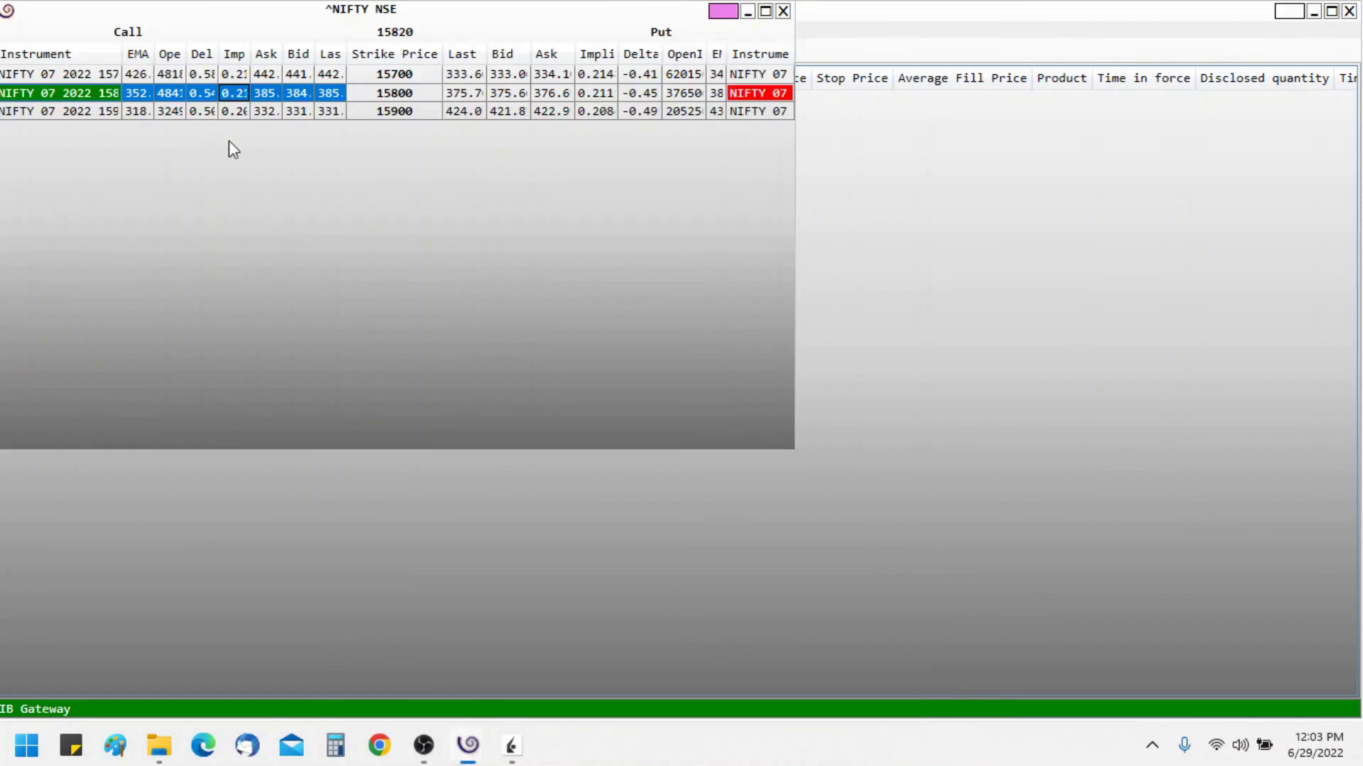
pyautogui.rightClick(253, 106)
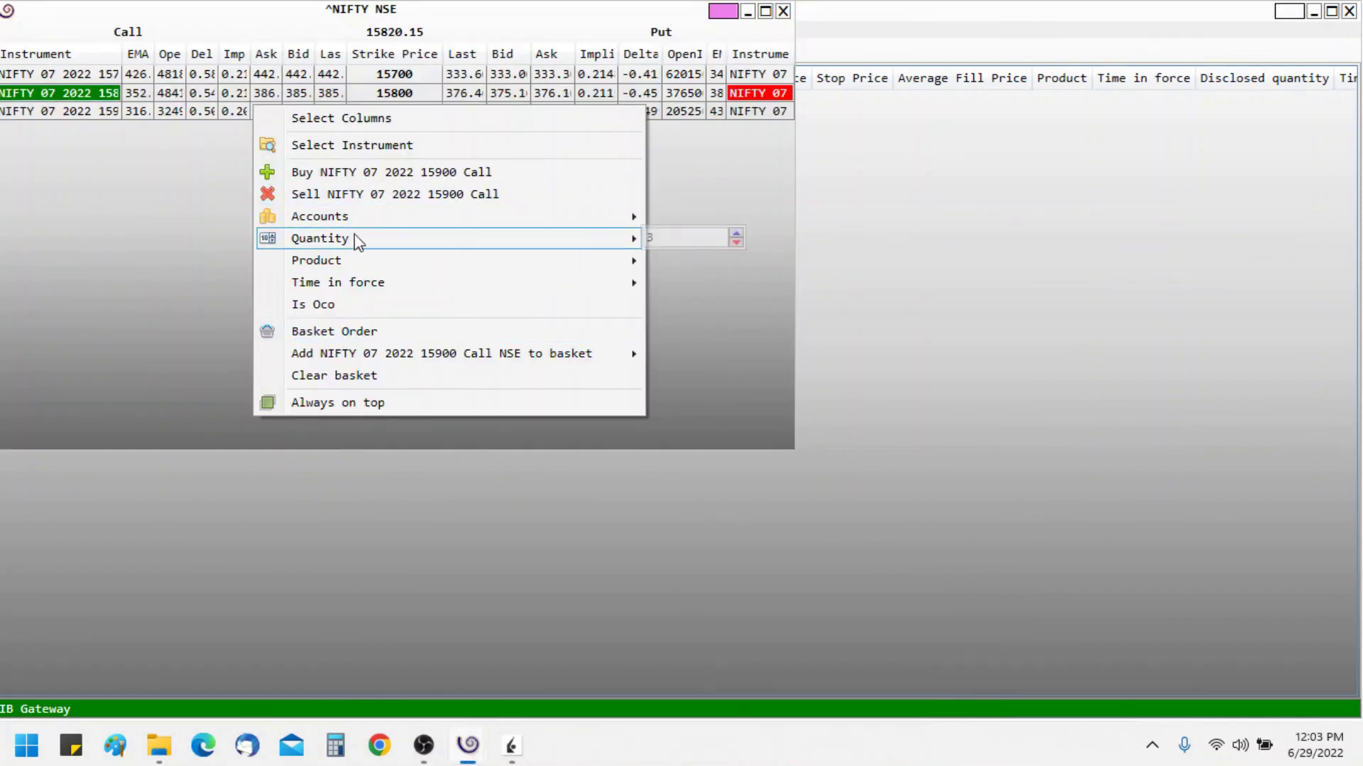
pyautogui.click(348, 331)
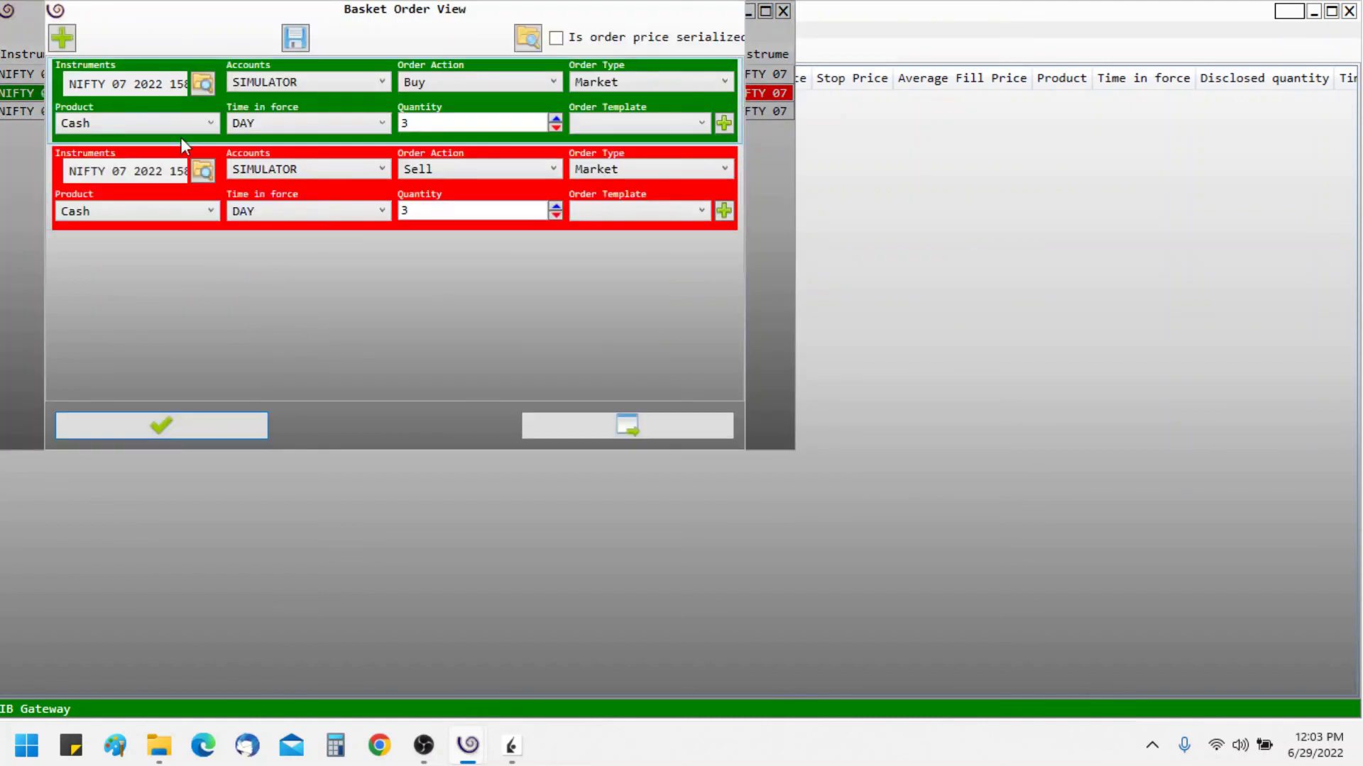
pyautogui.click(430, 122)
pyautogui.click(588, 436)
pyautogui.moveTo(459, 756)
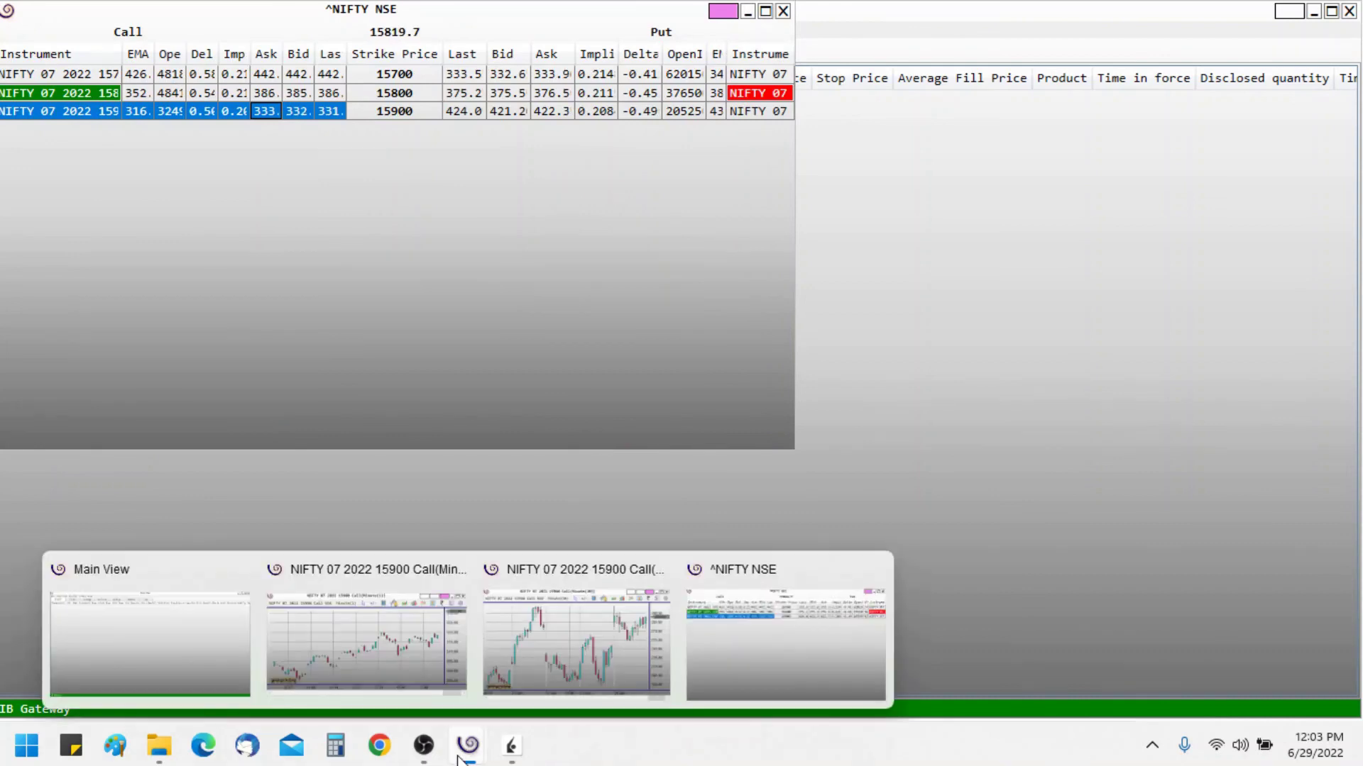